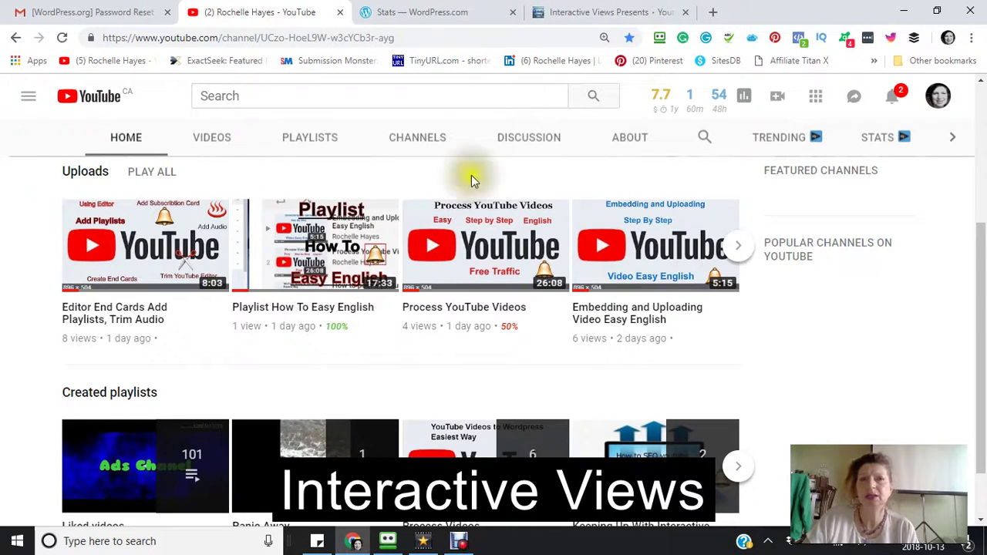
Switch to WordPress.com and start a new blog post on the WordPress Tutorials site.
click(442, 23)
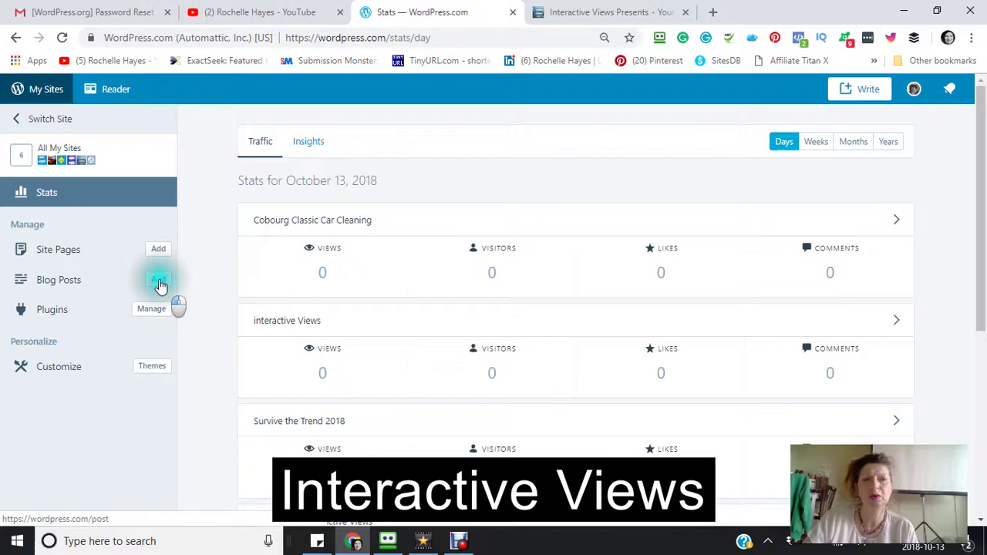
click(158, 283)
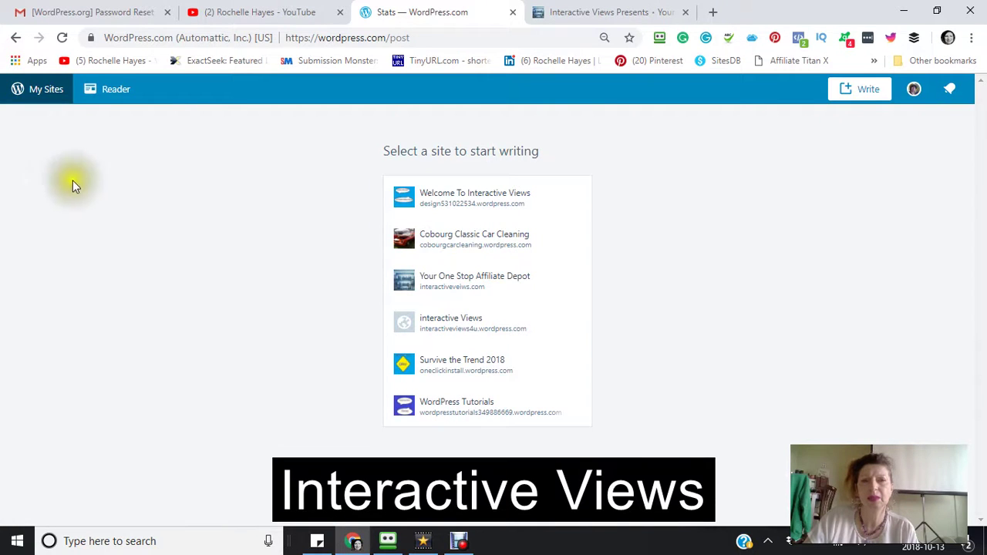
click(404, 409)
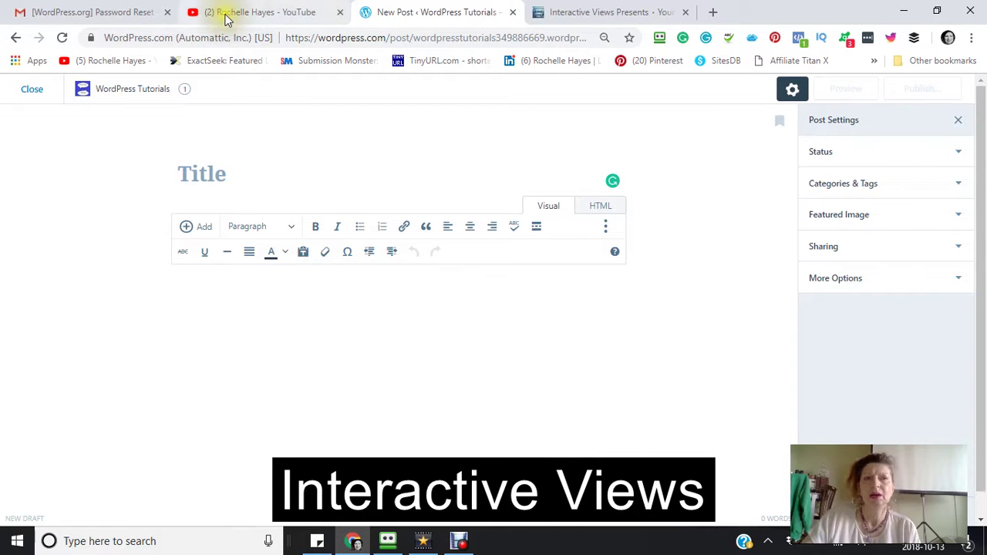
Switch to the YouTube channel and open the uploaded video "How to post a youtube Video in Wordpress".
click(270, 15)
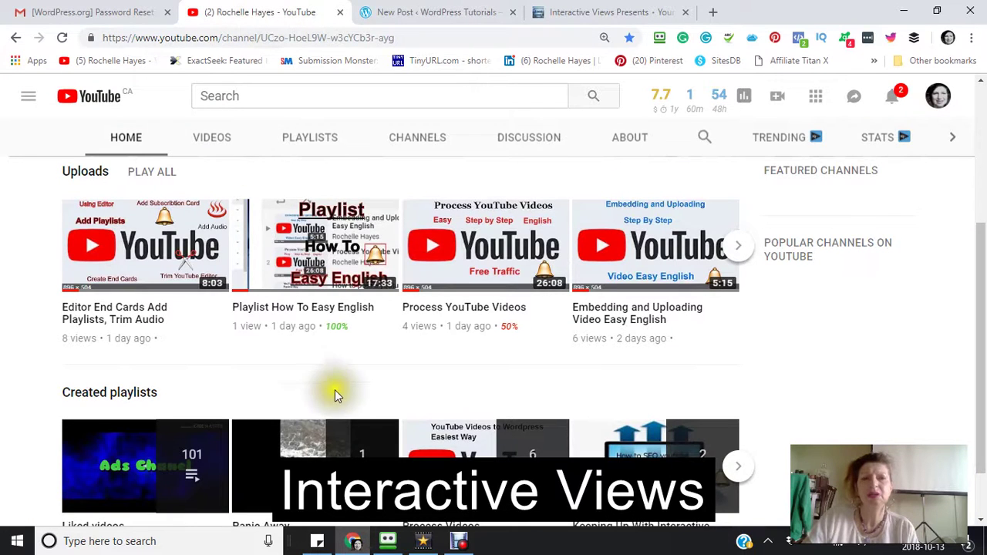
scroll(326, 376, up, 2)
scroll(324, 378, down, 2)
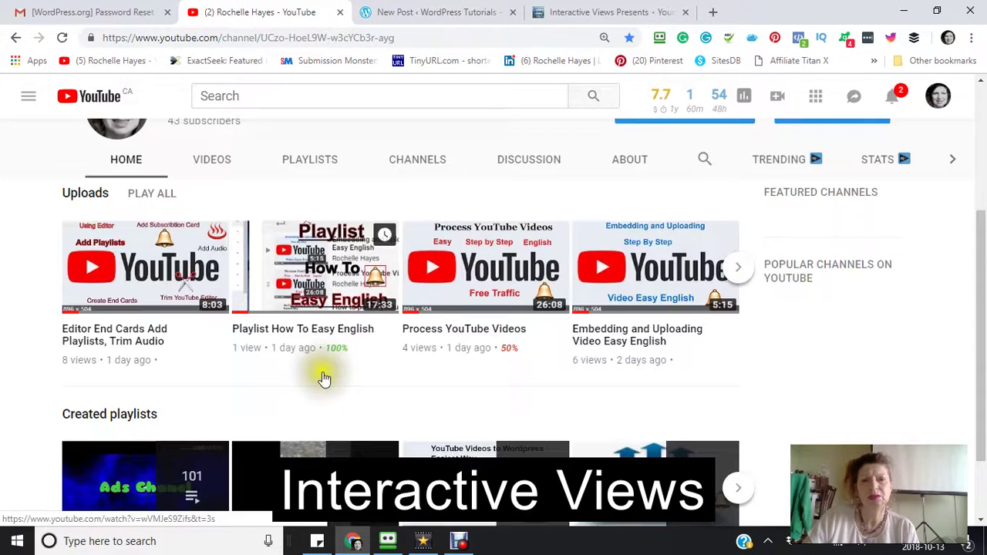
scroll(324, 378, down, 1)
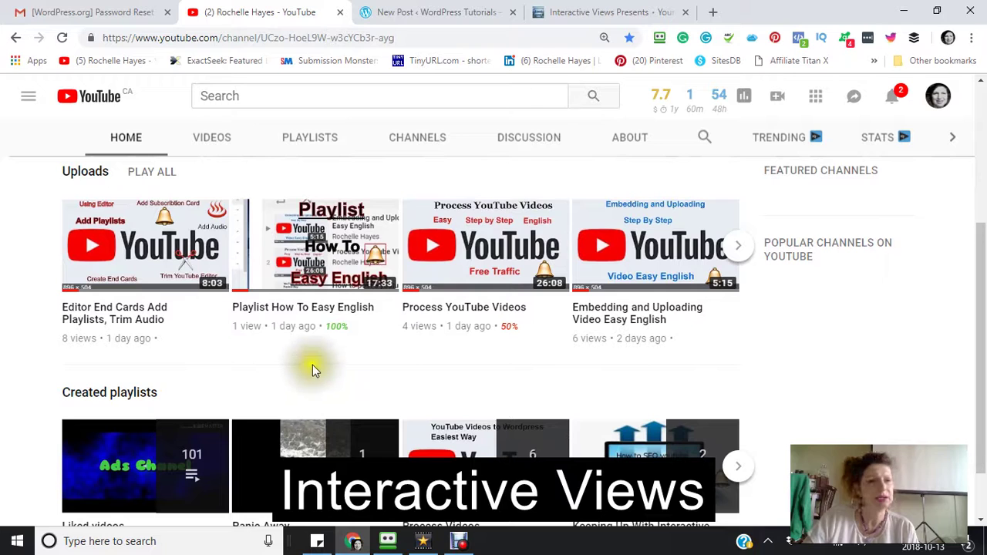
click(738, 247)
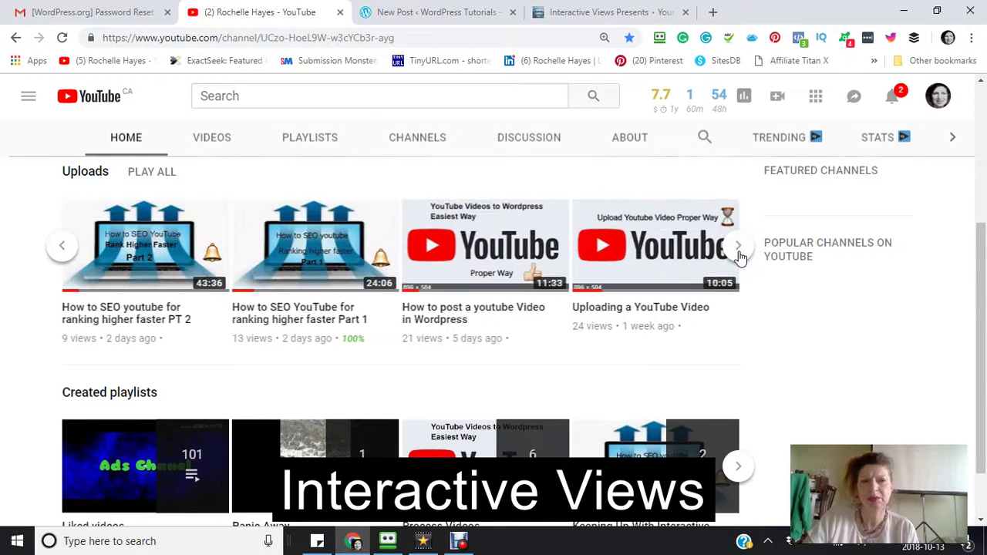
click(479, 276)
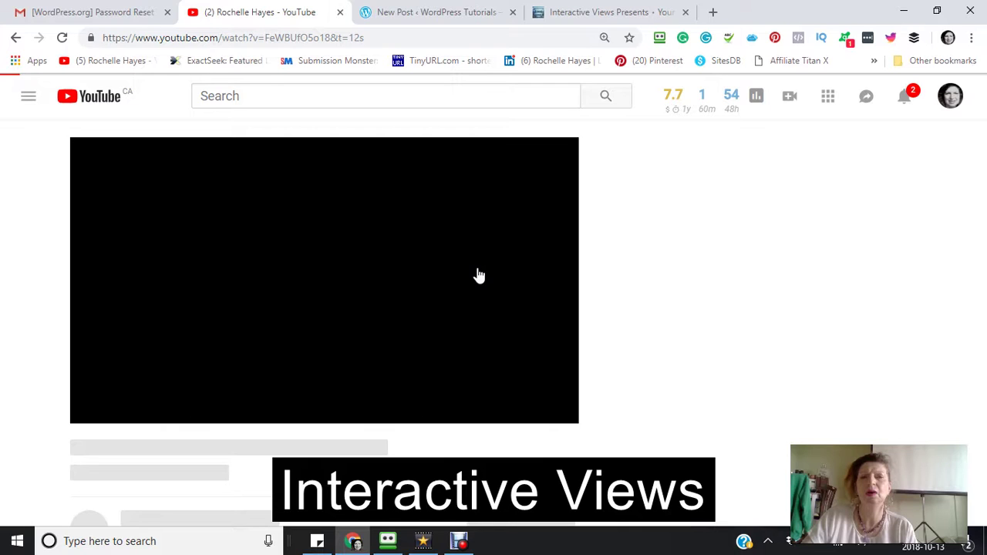
Copy the YouTube video's title and paste it as the title of the new WordPress post.
scroll(478, 276, down, 2)
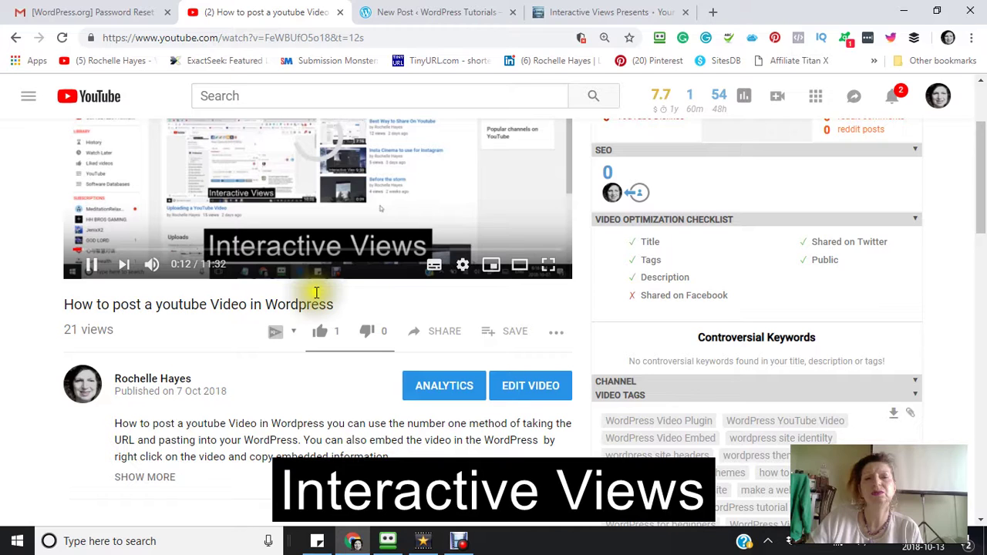
click(334, 309)
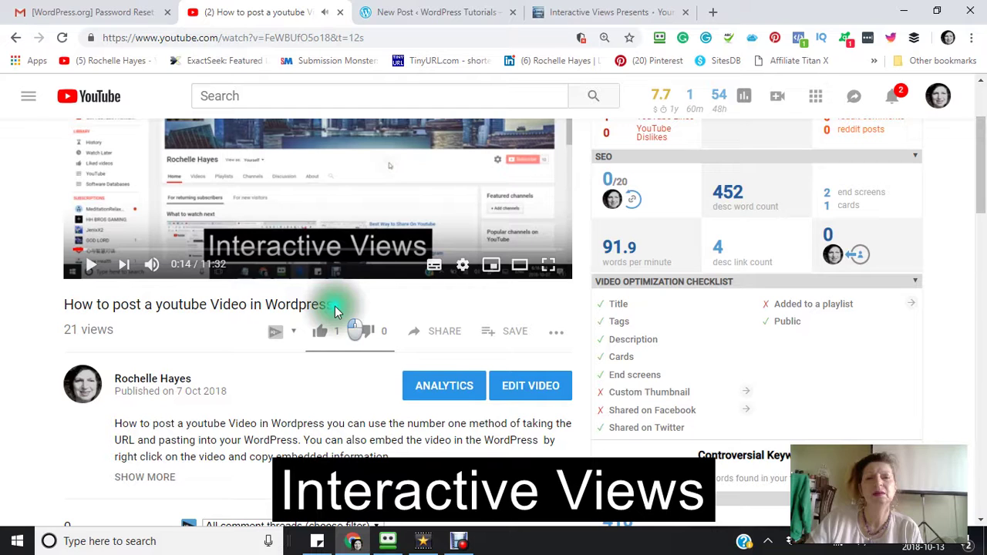
triple_click(334, 309)
key(ctrl+c)
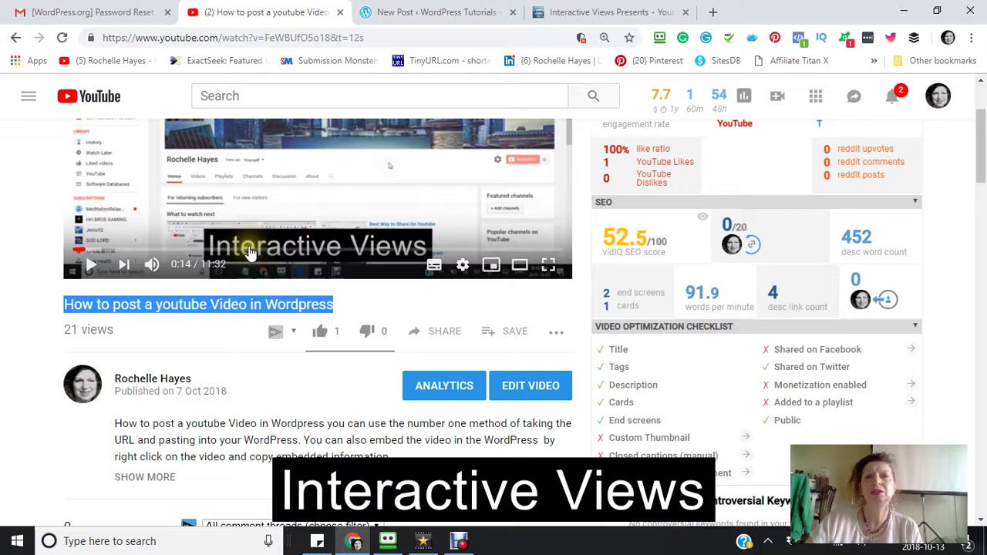
click(446, 14)
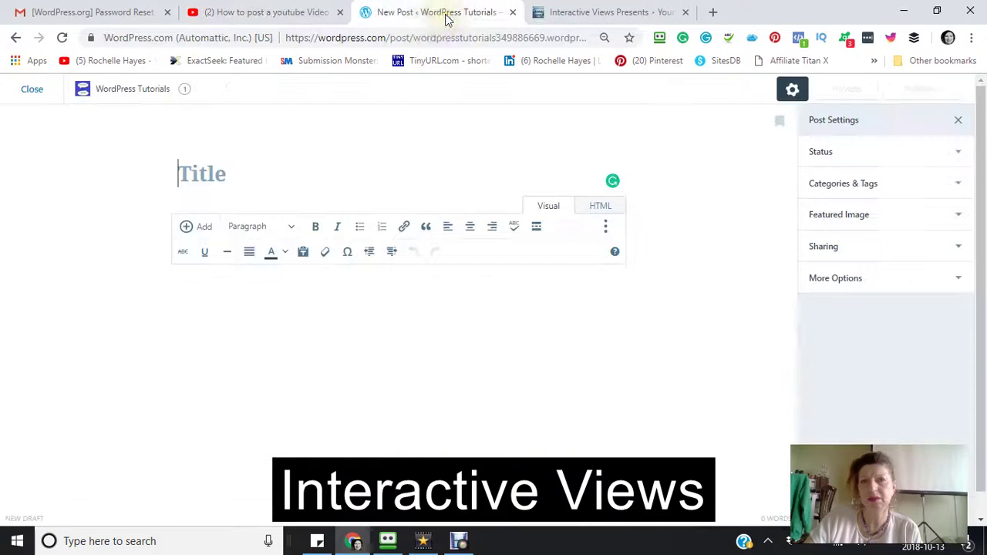
right_click(182, 177)
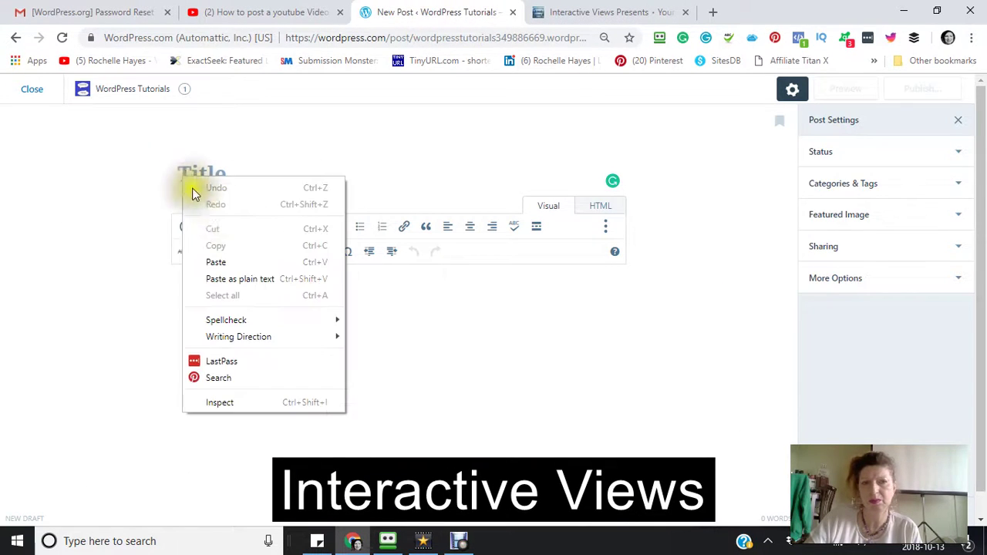
click(216, 262)
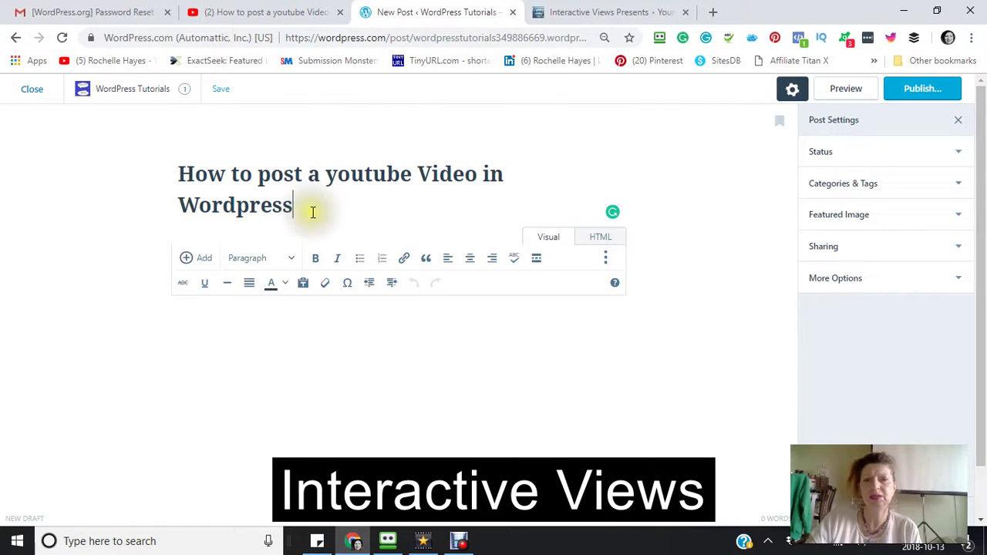
Add the copied video title to the post body as a Heading 1.
scroll(254, 216, down, 1)
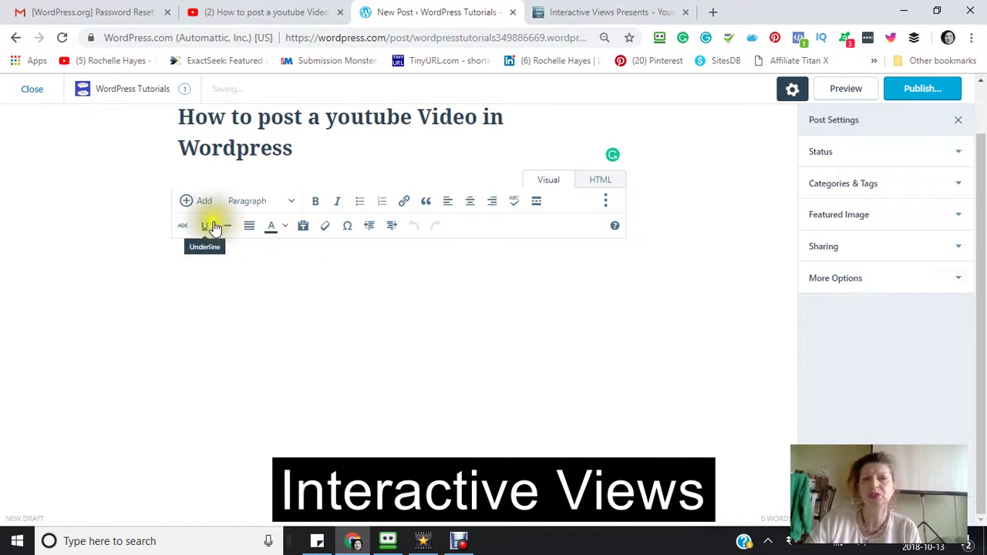
click(296, 206)
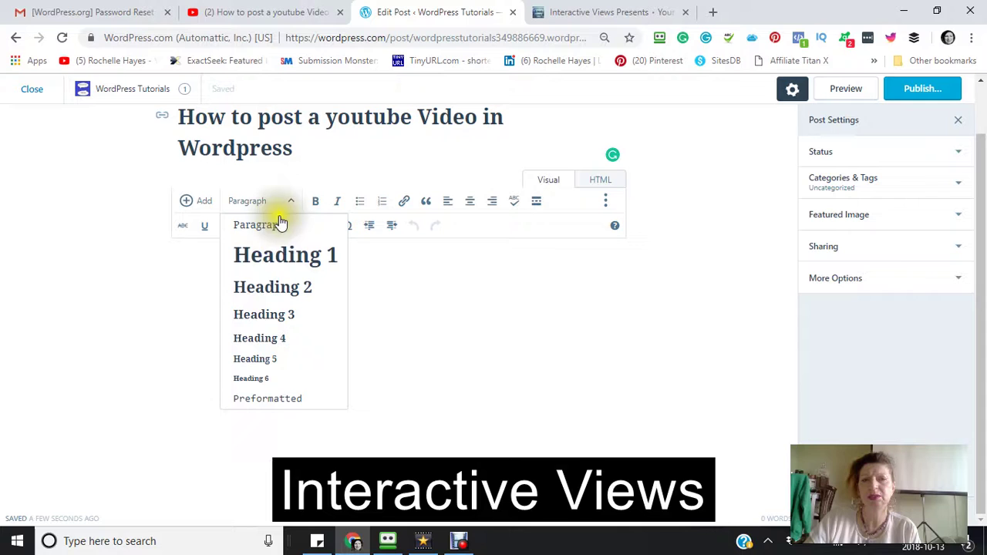
click(278, 270)
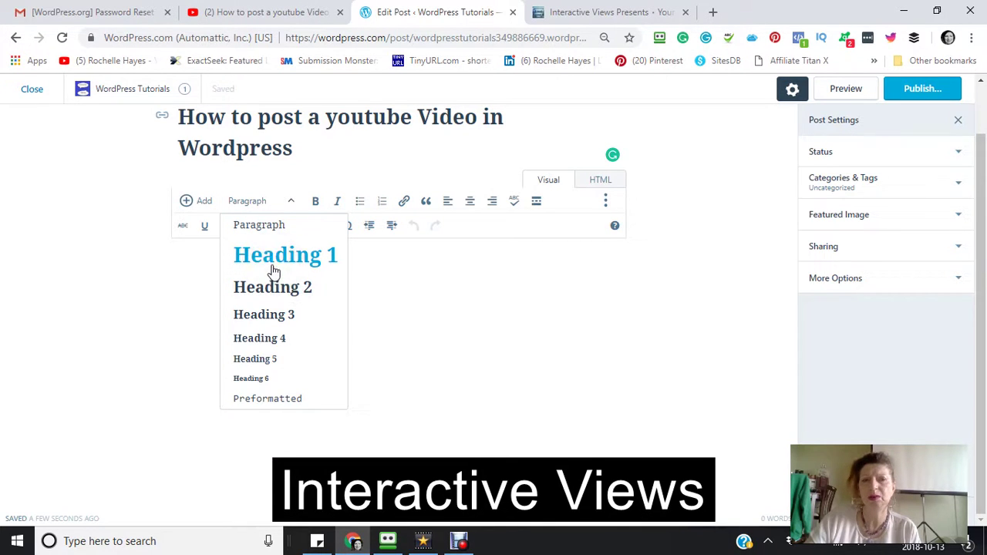
right_click(195, 288)
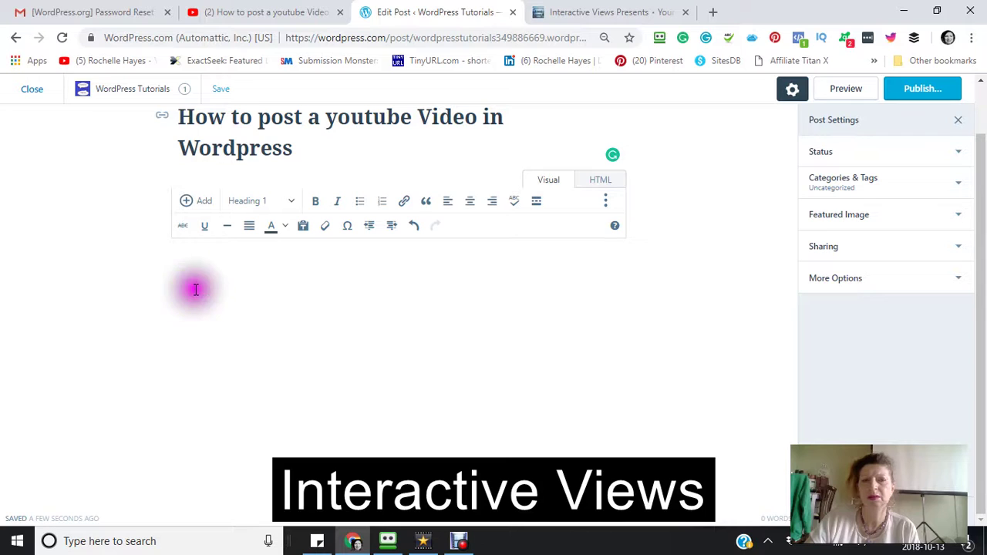
click(229, 378)
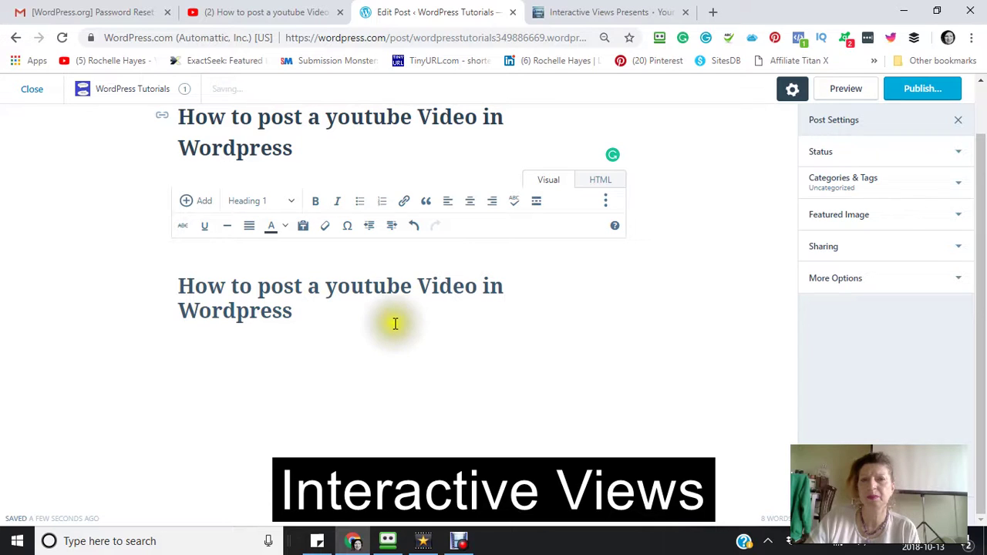
scroll(571, 360, up, 1)
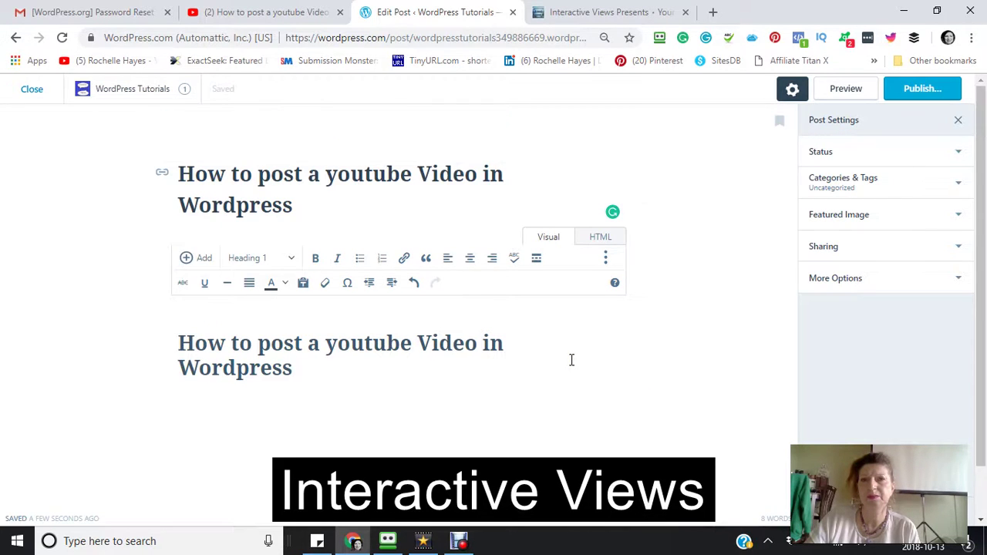
scroll(572, 360, down, 1)
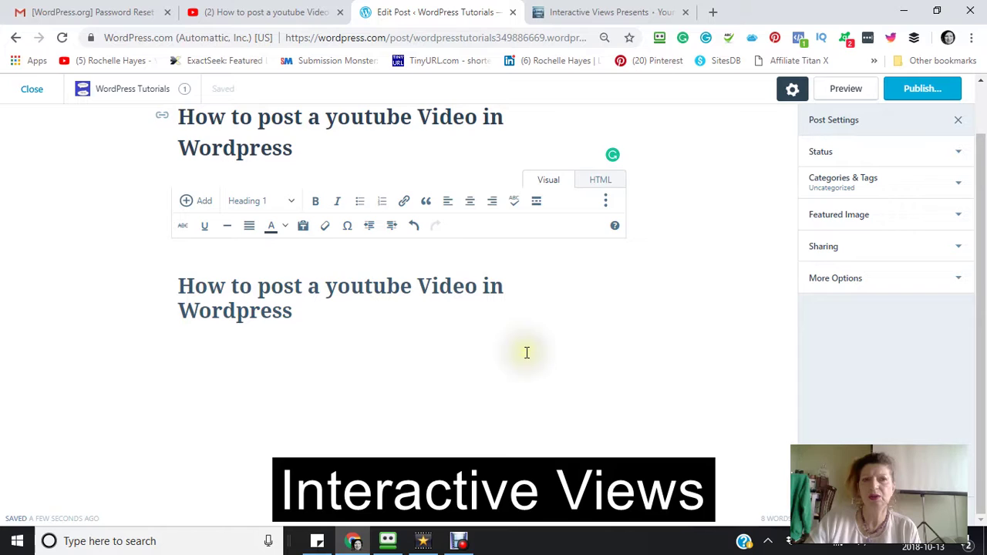
scroll(527, 353, up, 1)
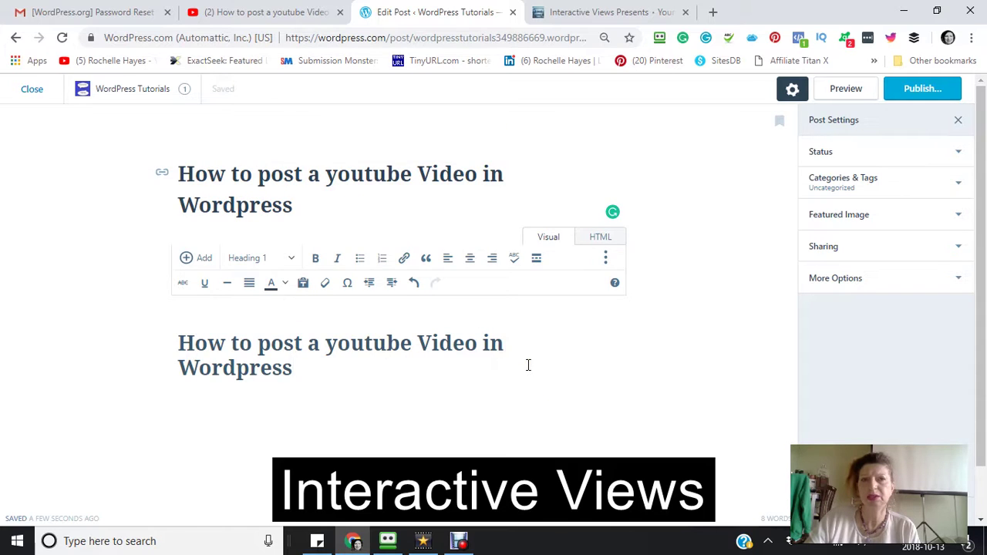
scroll(529, 365, down, 1)
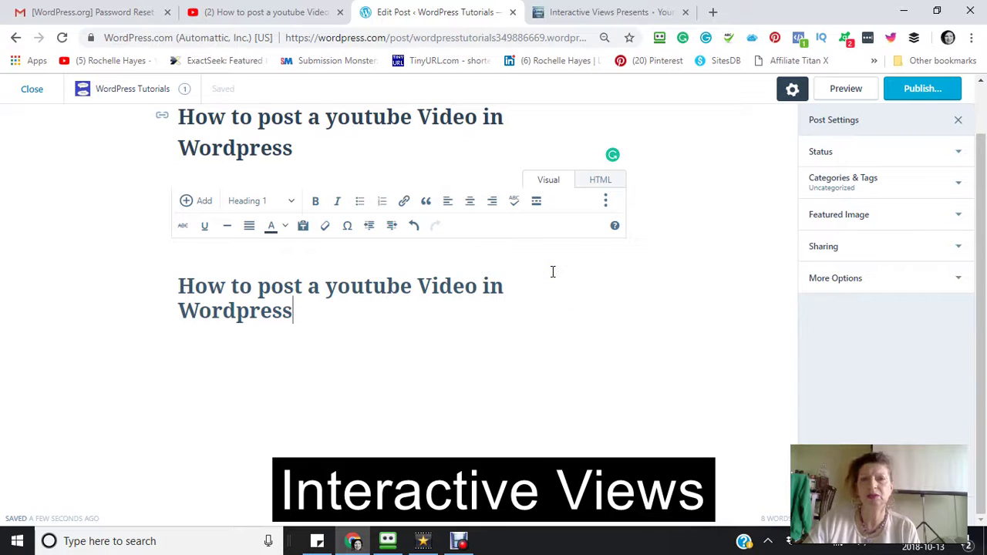
Return to the YouTube video page and copy all of the video's tags from the vidIQ video tags list.
click(233, 13)
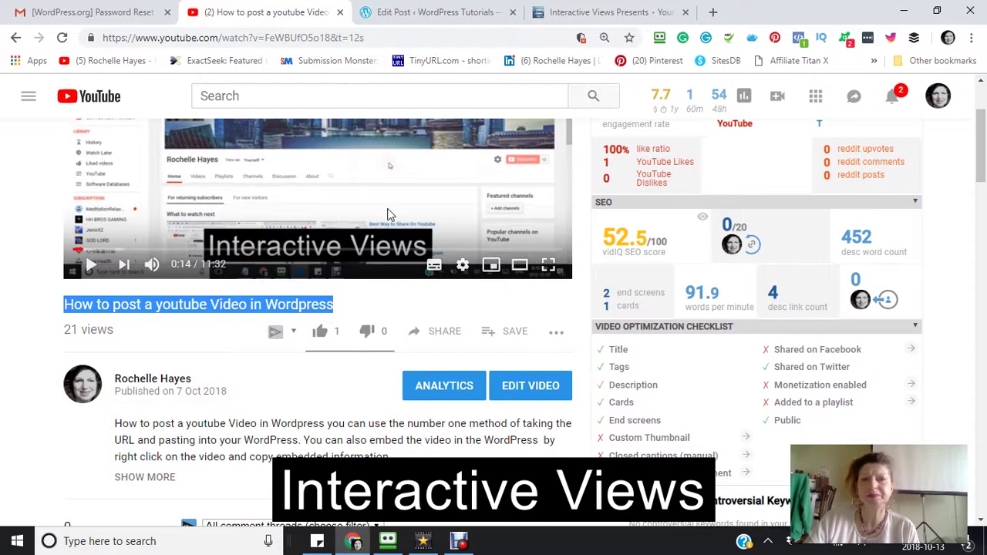
scroll(389, 215, down, 2)
scroll(388, 213, down, 4)
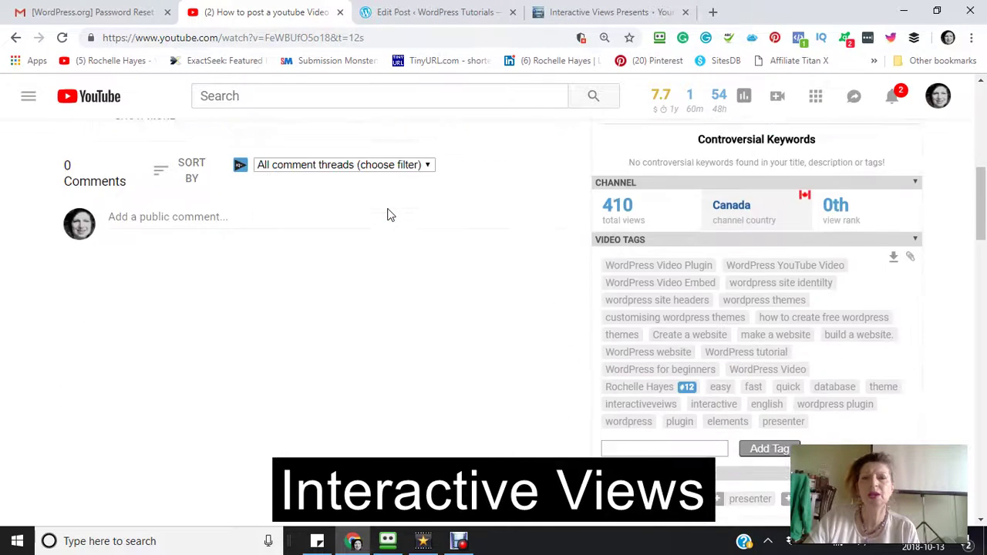
click(385, 211)
scroll(386, 210, up, 2)
scroll(385, 209, up, 1)
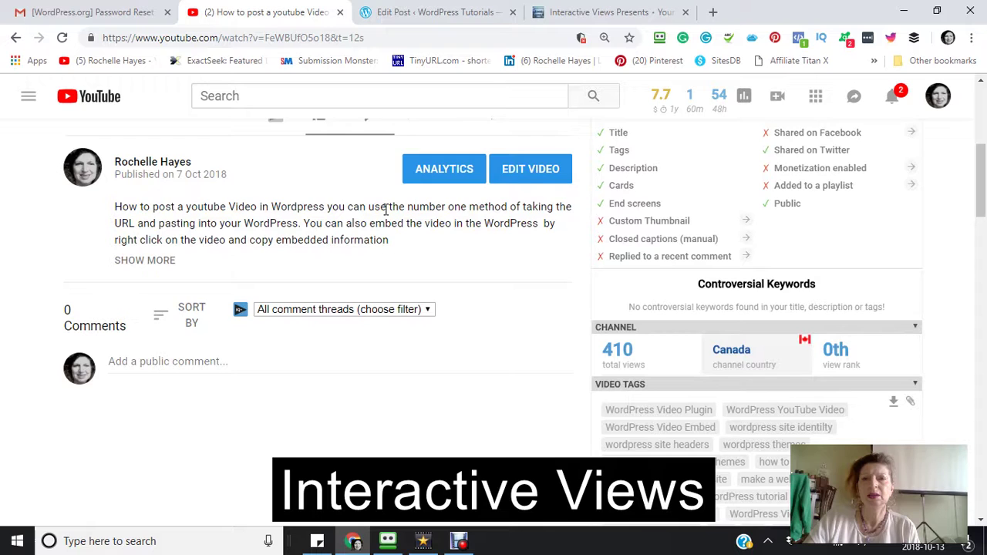
scroll(385, 210, down, 1)
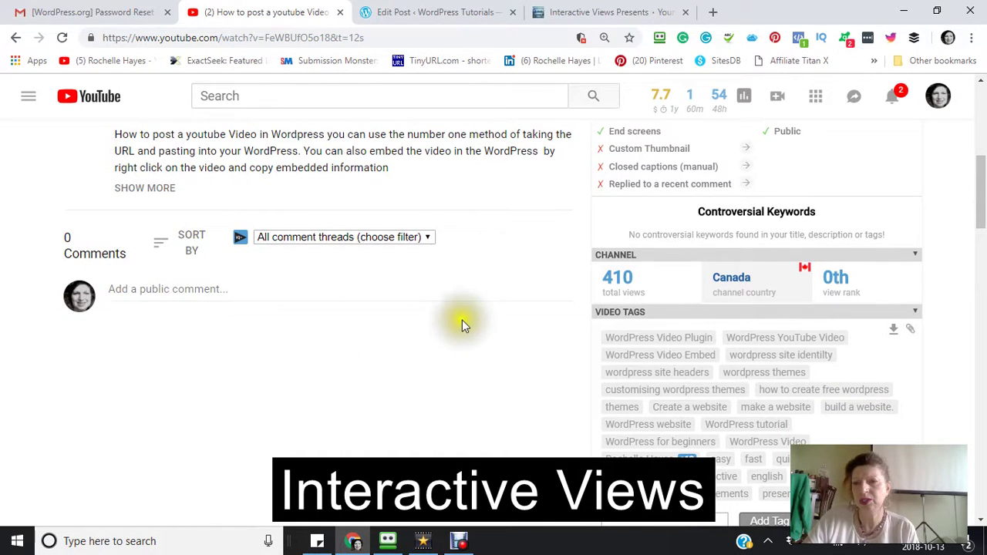
scroll(451, 318, up, 1)
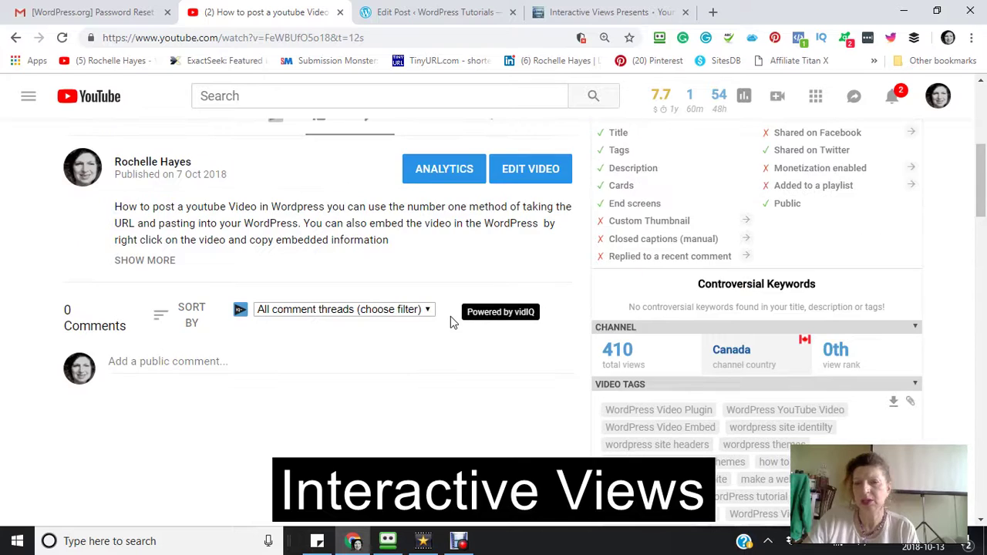
scroll(450, 317, down, 2)
click(495, 316)
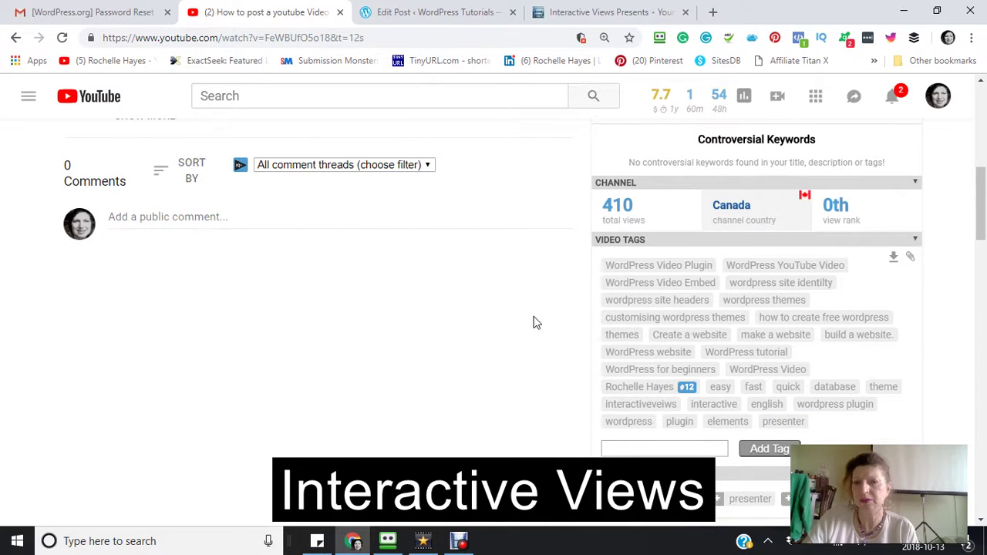
scroll(533, 321, up, 1)
scroll(533, 320, down, 1)
click(533, 316)
click(516, 305)
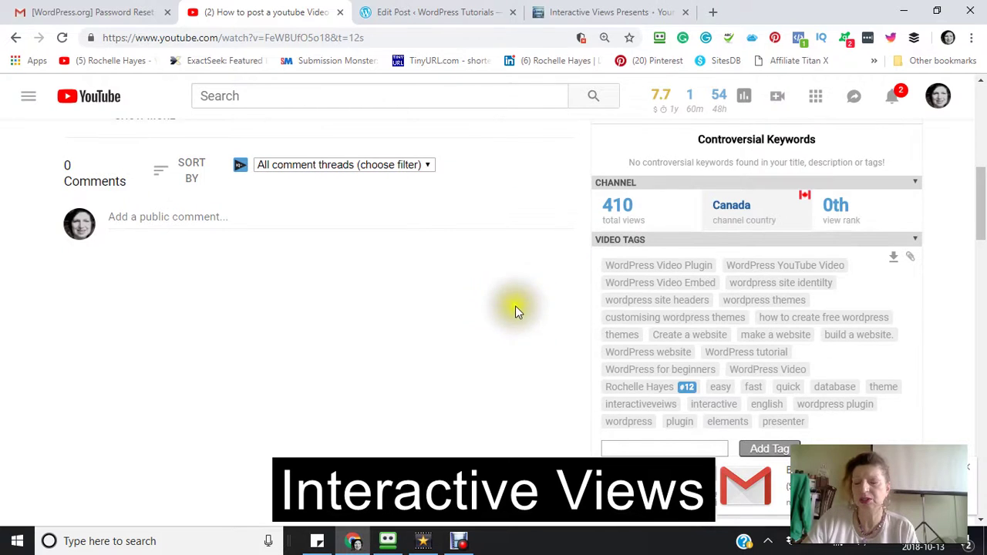
click(912, 259)
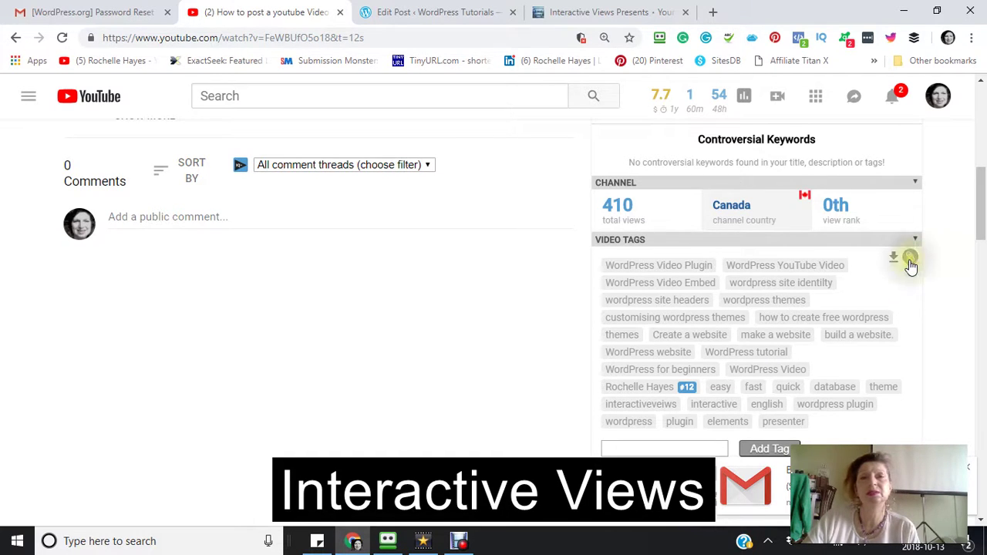
Switch back to the WordPress post and paste the copied video tags into its tags.
click(468, 22)
scroll(622, 304, up, 1)
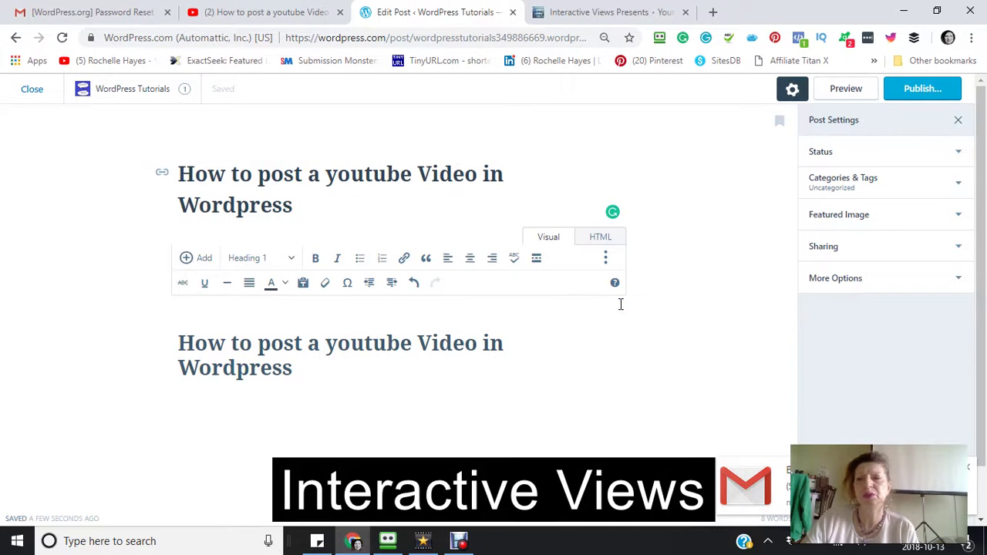
click(964, 189)
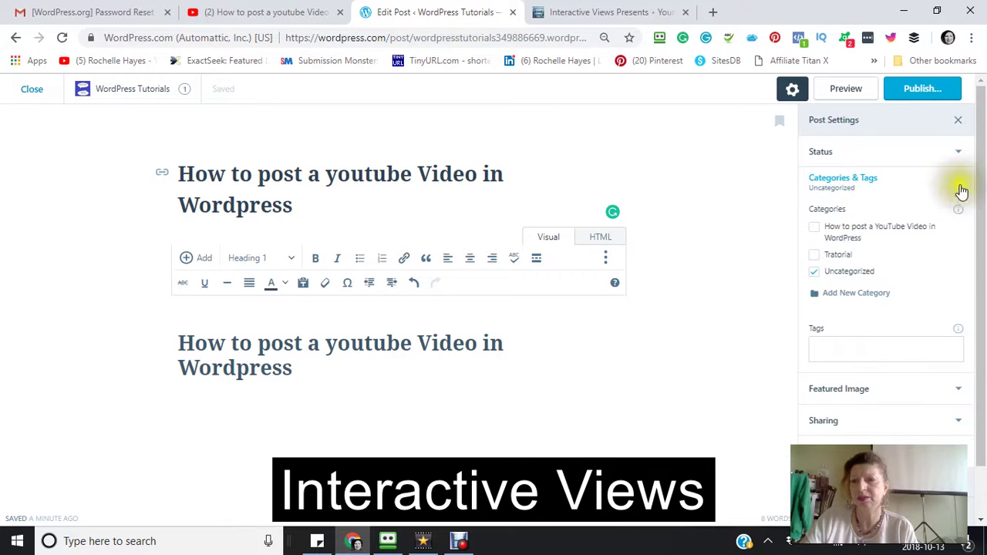
click(826, 349)
right_click(827, 349)
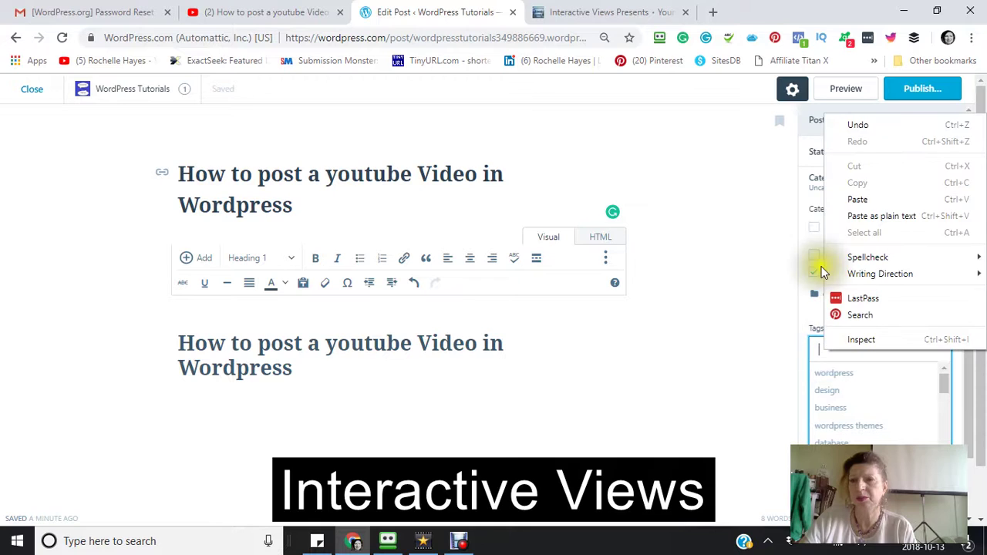
click(856, 201)
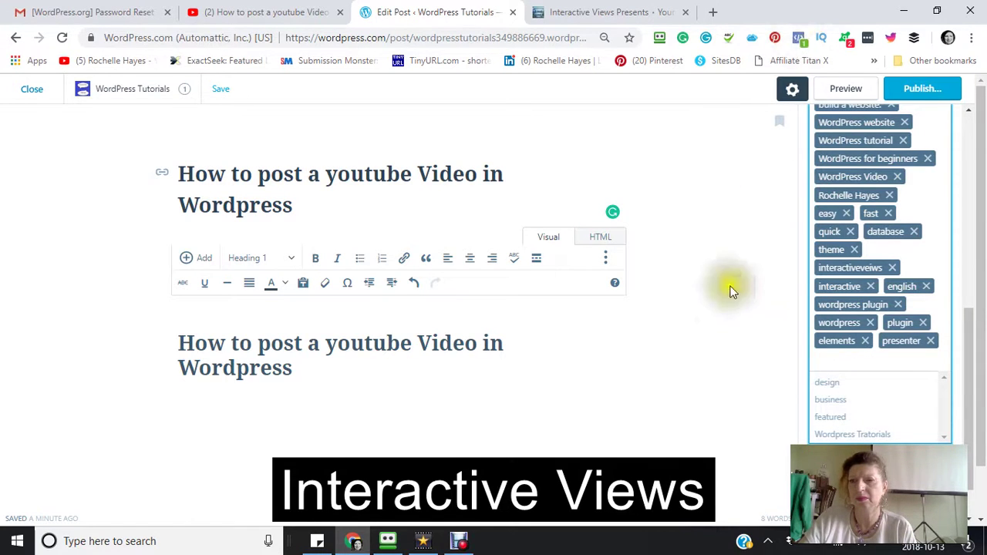
Assign the post to the category "How to post a YouTube Video in WordPress" instead of Uncategorized.
click(746, 382)
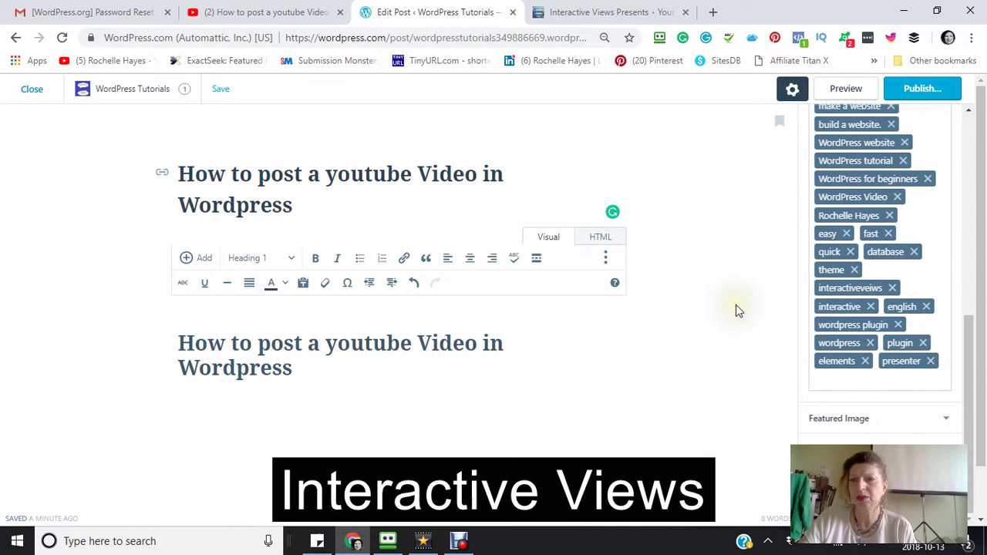
scroll(801, 290, up, 4)
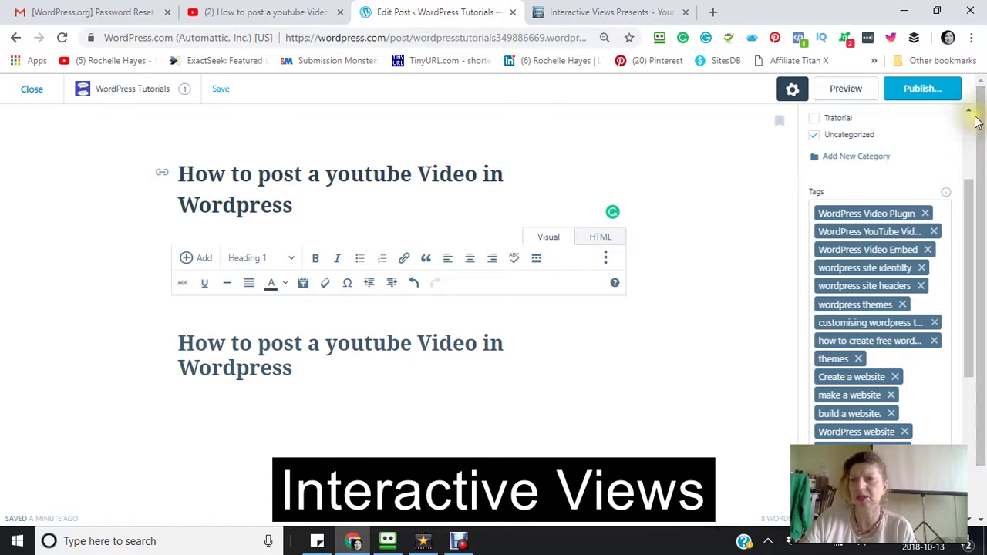
scroll(969, 112, up, 1)
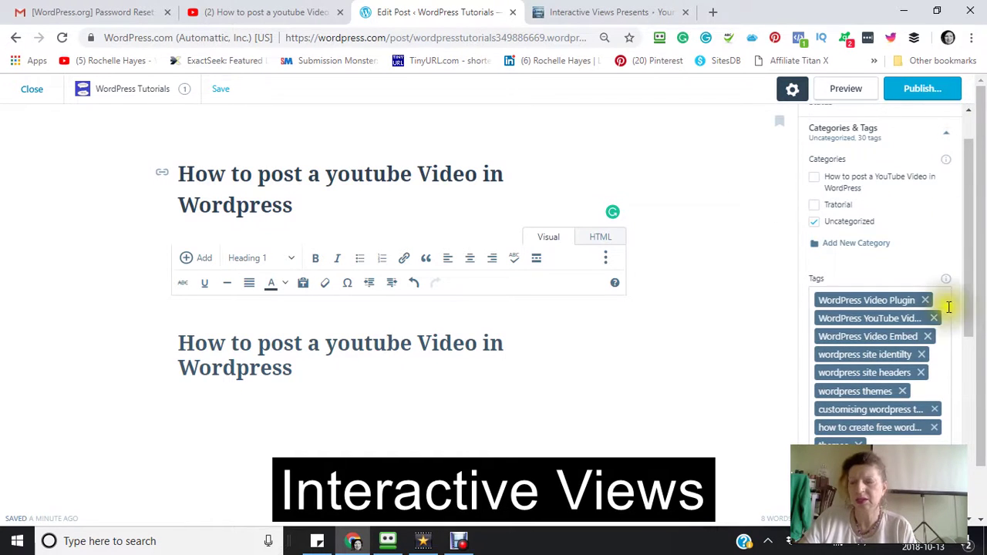
click(814, 222)
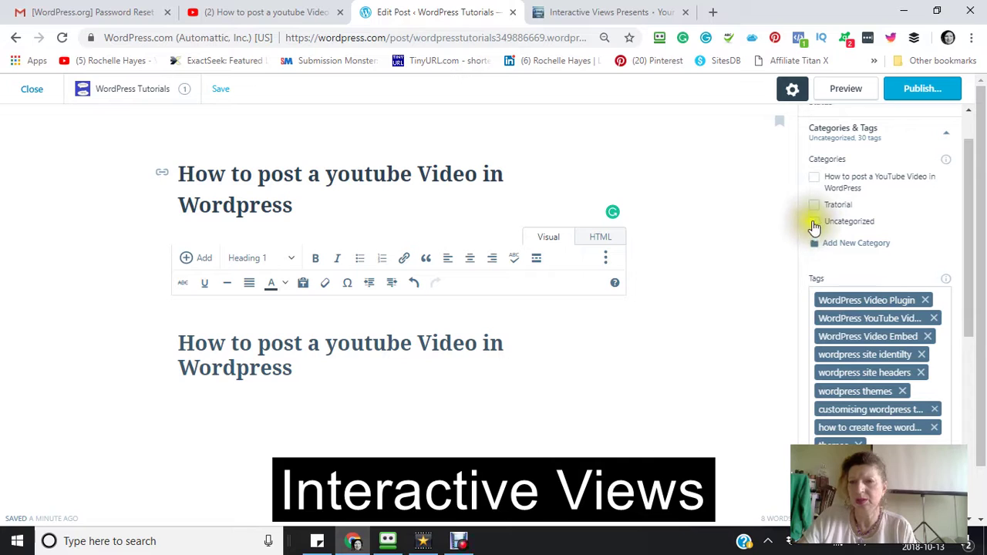
click(814, 179)
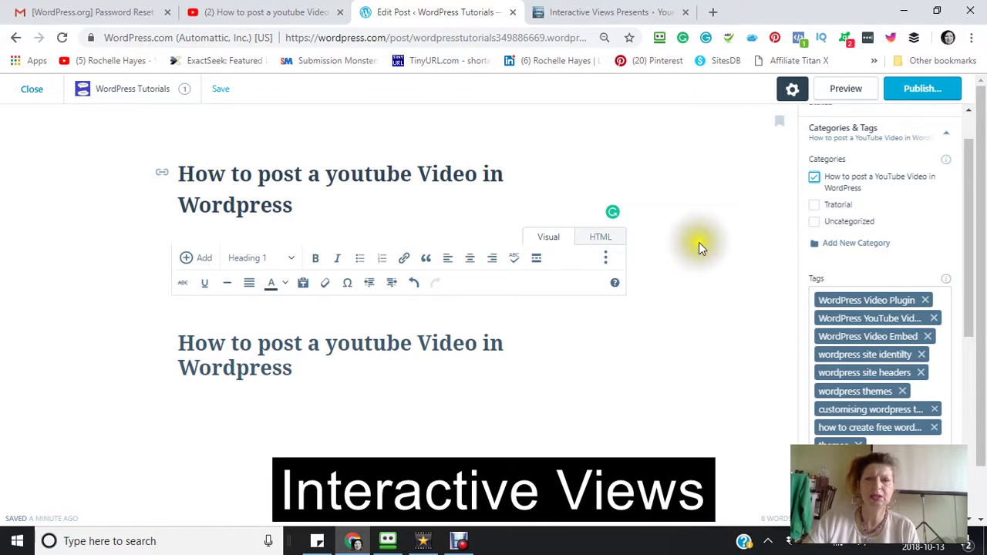
scroll(698, 242, down, 1)
scroll(696, 245, up, 1)
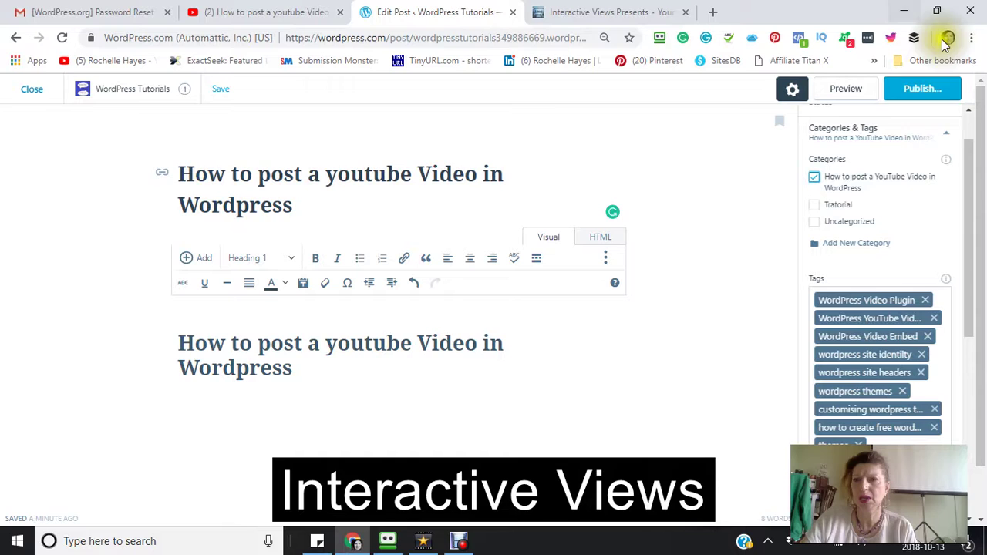
Publish the post immediately with public visibility.
click(921, 92)
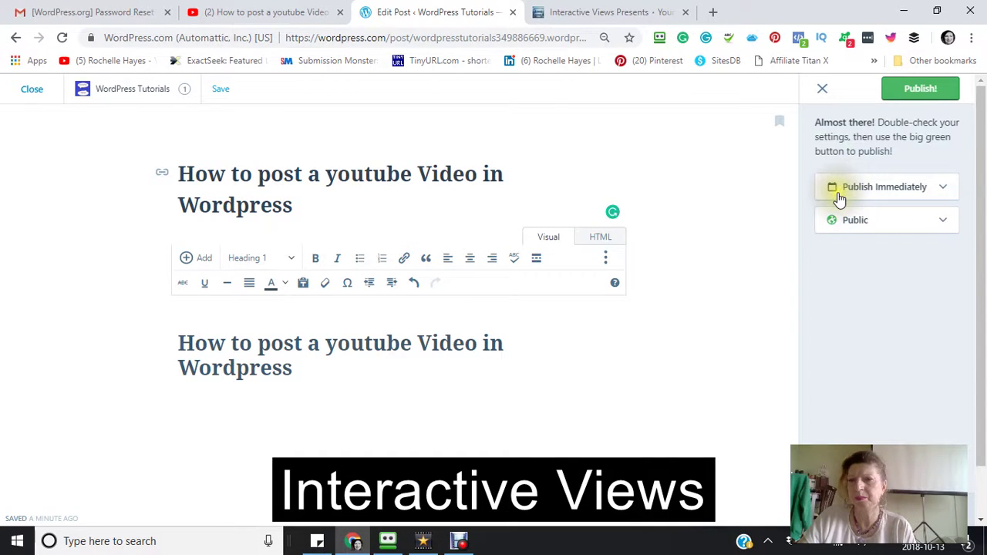
click(920, 89)
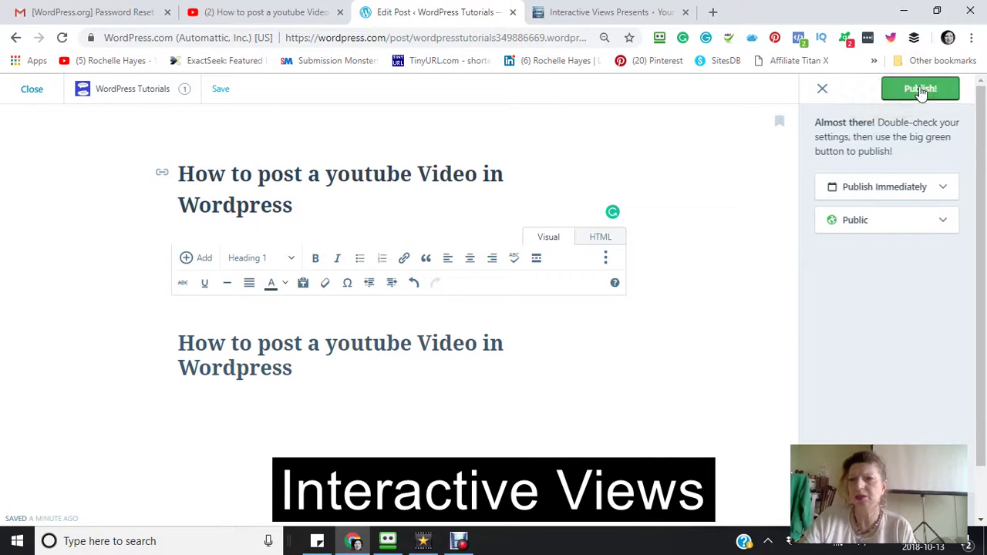
click(920, 89)
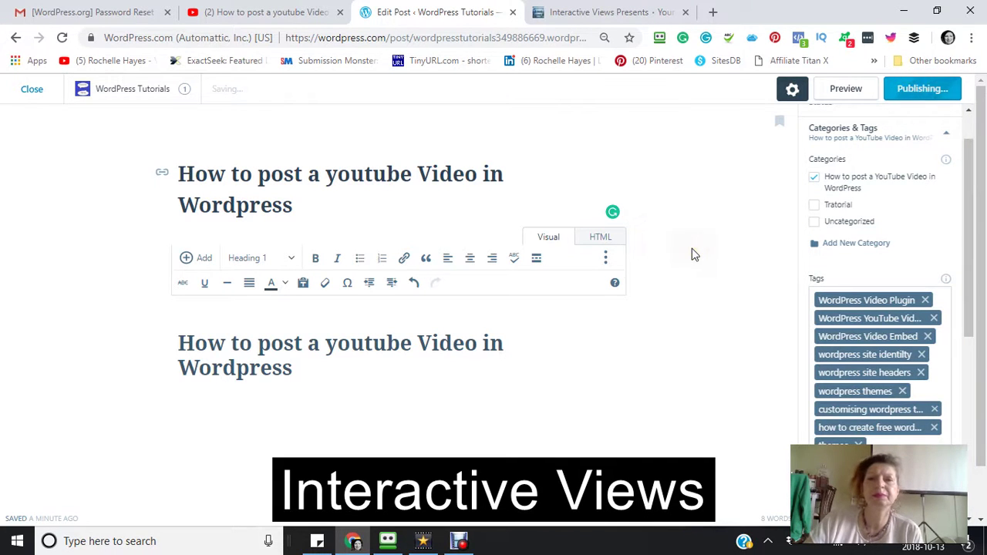
scroll(692, 248, down, 1)
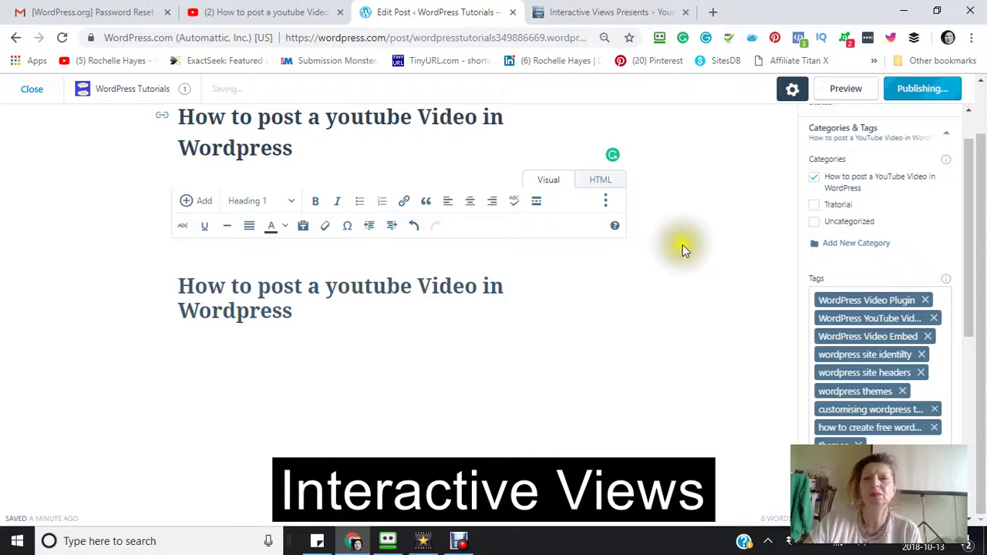
scroll(682, 244, up, 1)
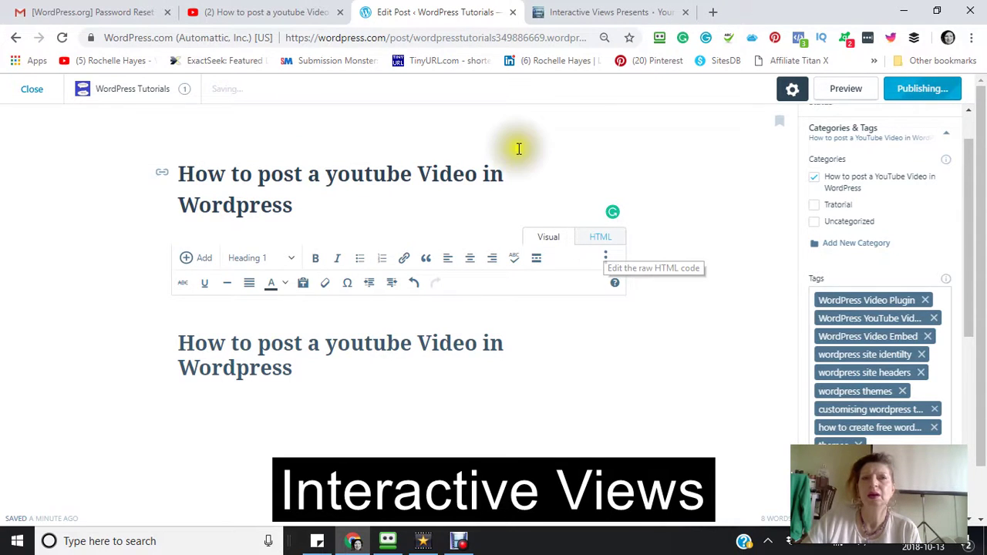
Go back to the YouTube video page and copy the video's embed code.
click(255, 14)
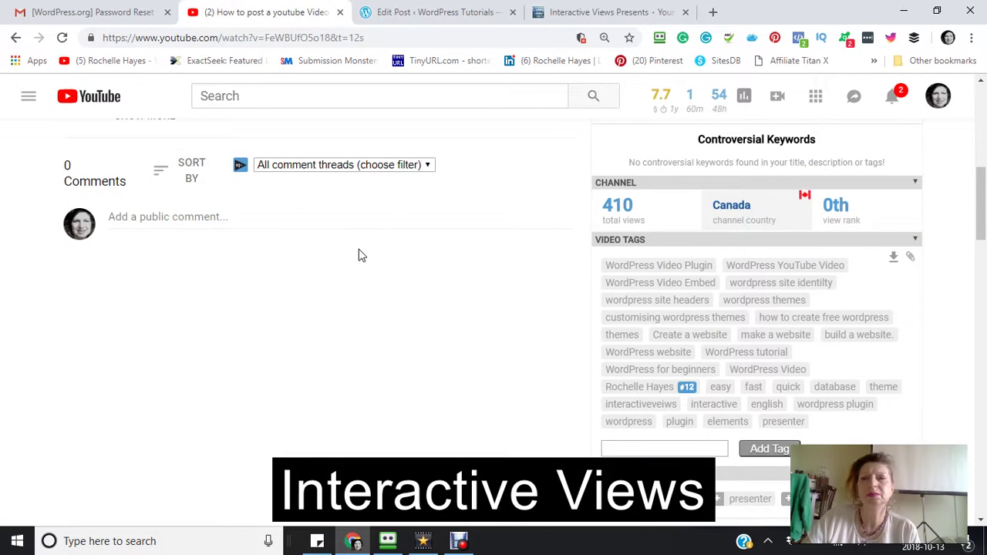
scroll(359, 255, up, 2)
scroll(354, 245, up, 5)
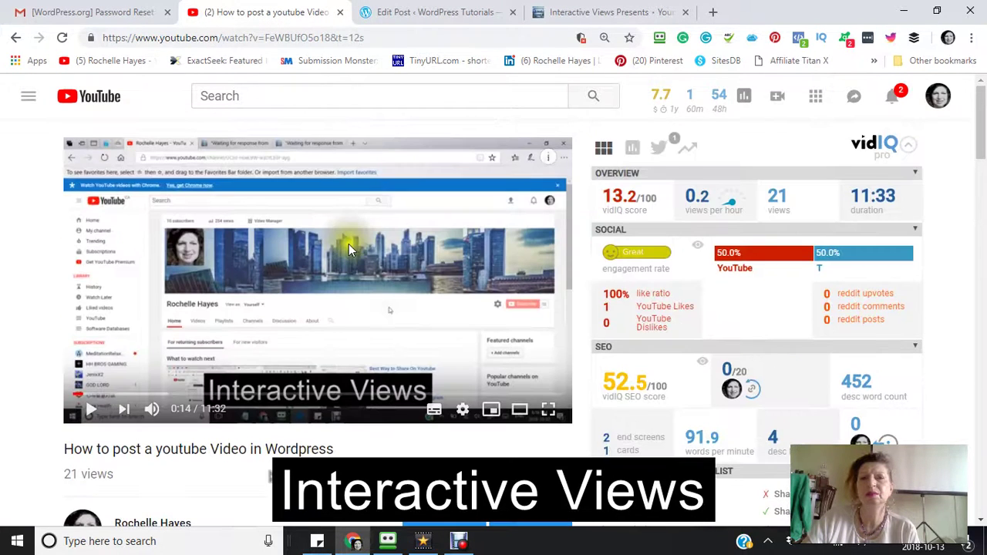
right_click(470, 243)
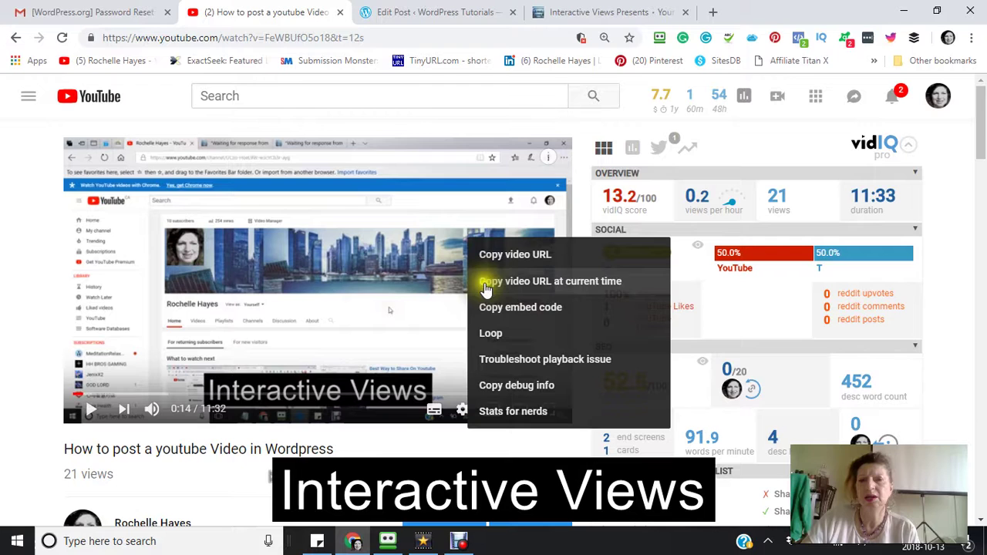
click(487, 308)
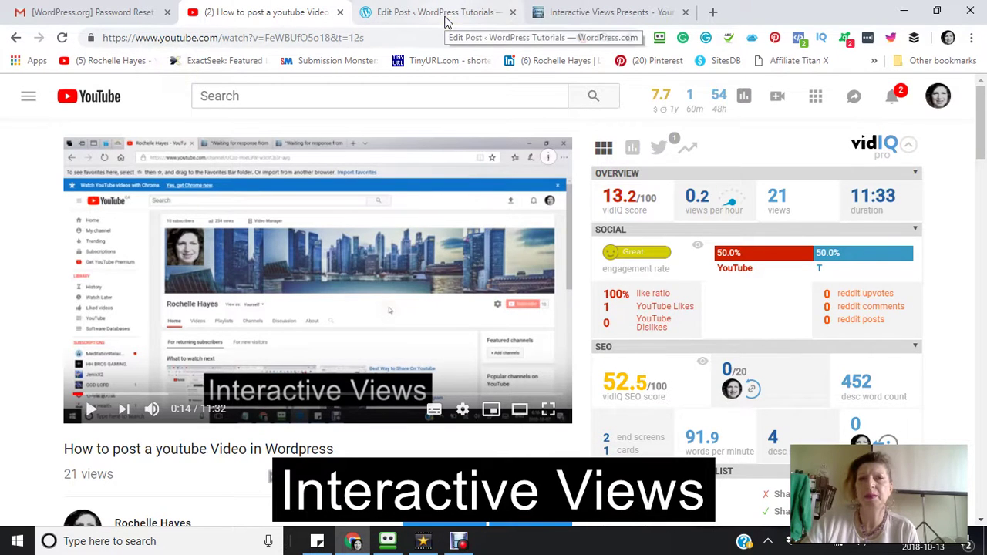
Switch back to the WordPress post, reopen it for editing and show its body as HTML code.
click(445, 21)
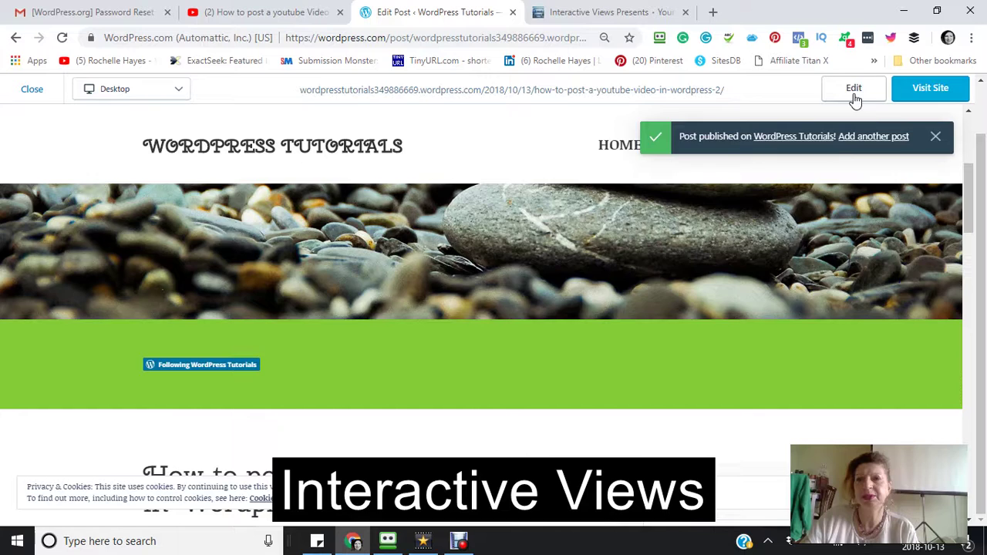
click(854, 91)
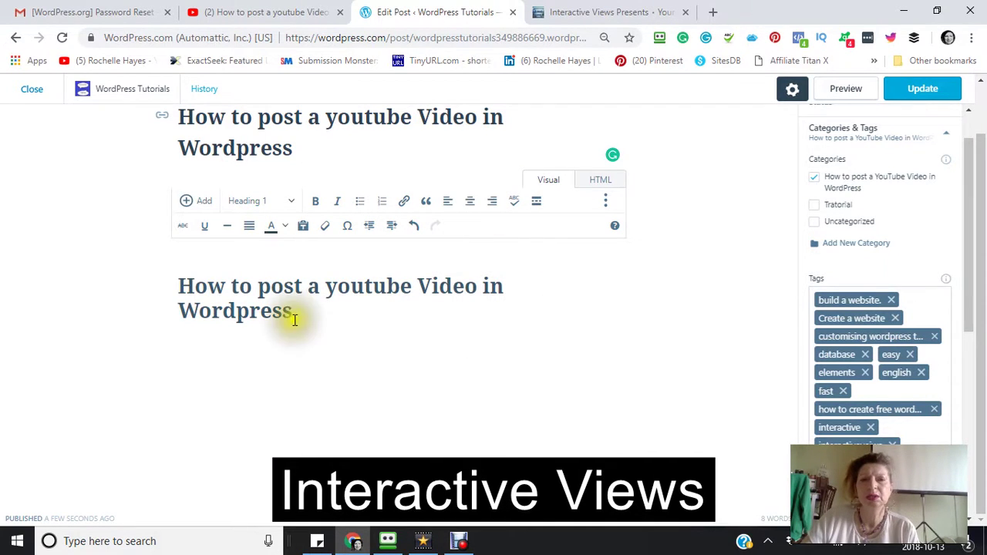
click(606, 188)
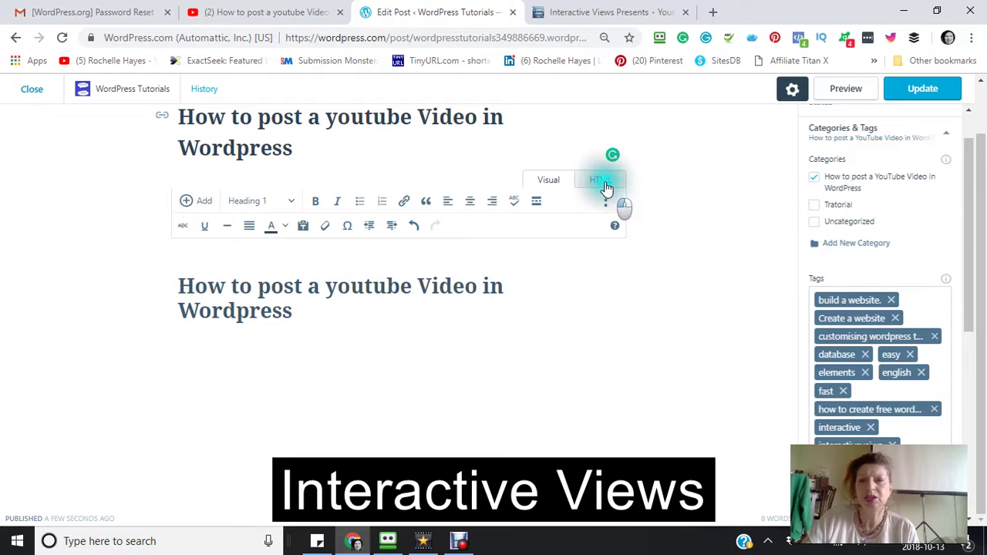
click(604, 186)
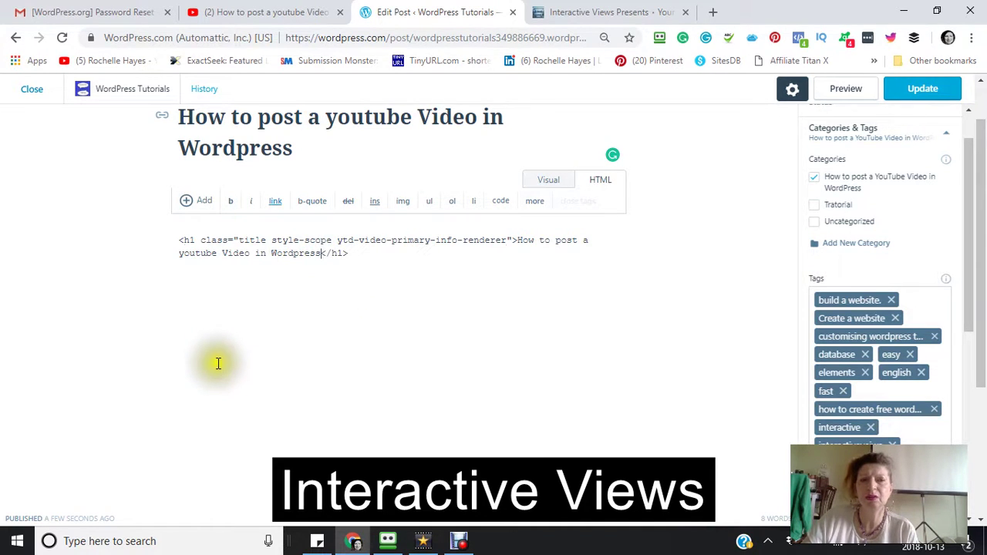
Add blank lines after the h1 heading code and paste the copied embed code below them.
click(420, 312)
key(Return)
key(Return)
key(Return)
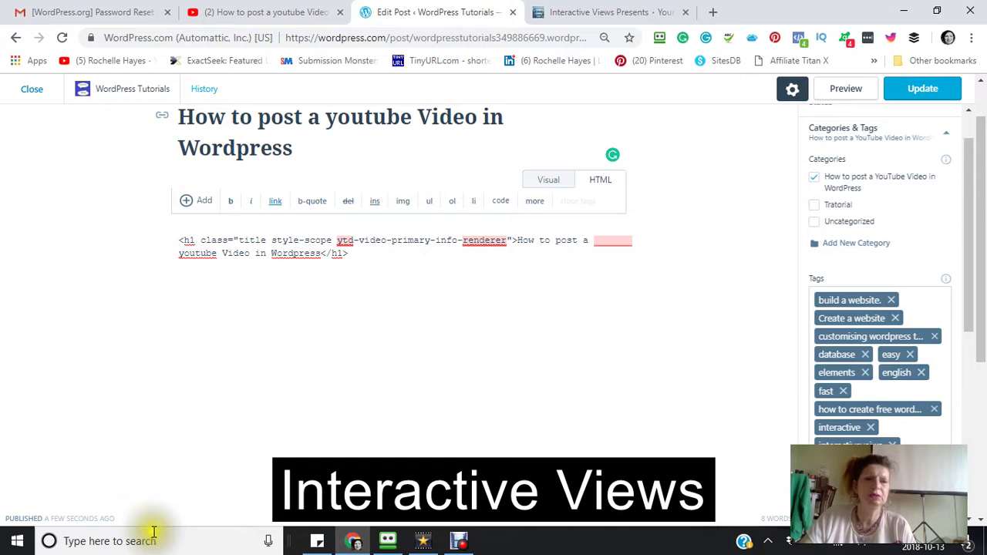
right_click(186, 435)
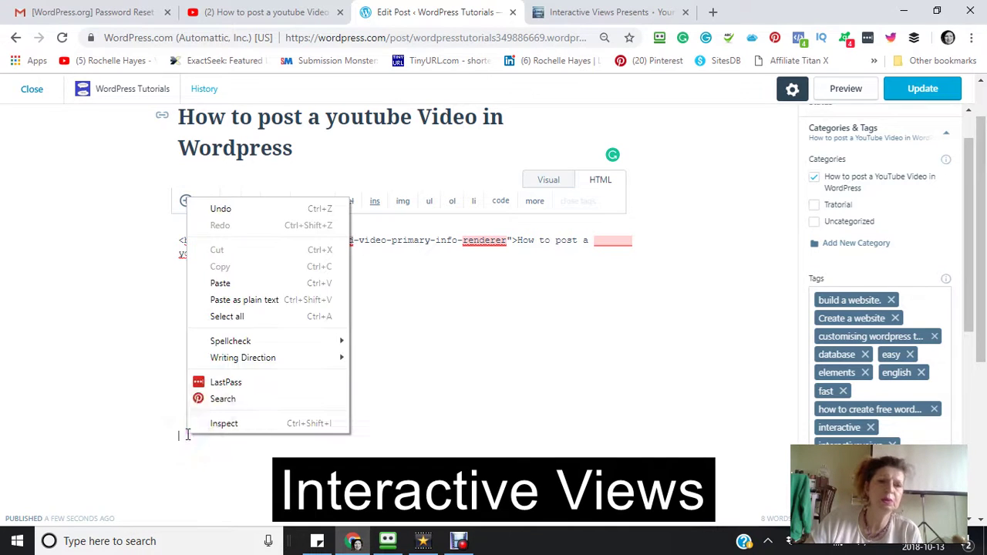
click(225, 287)
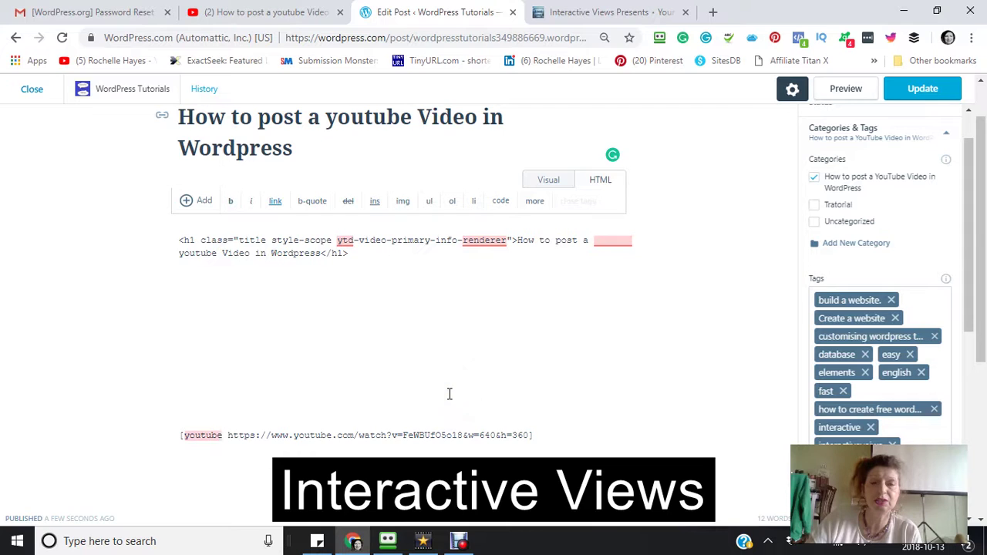
Paste the embed code again on a separate line below the YouTube shortcode.
scroll(449, 394, down, 3)
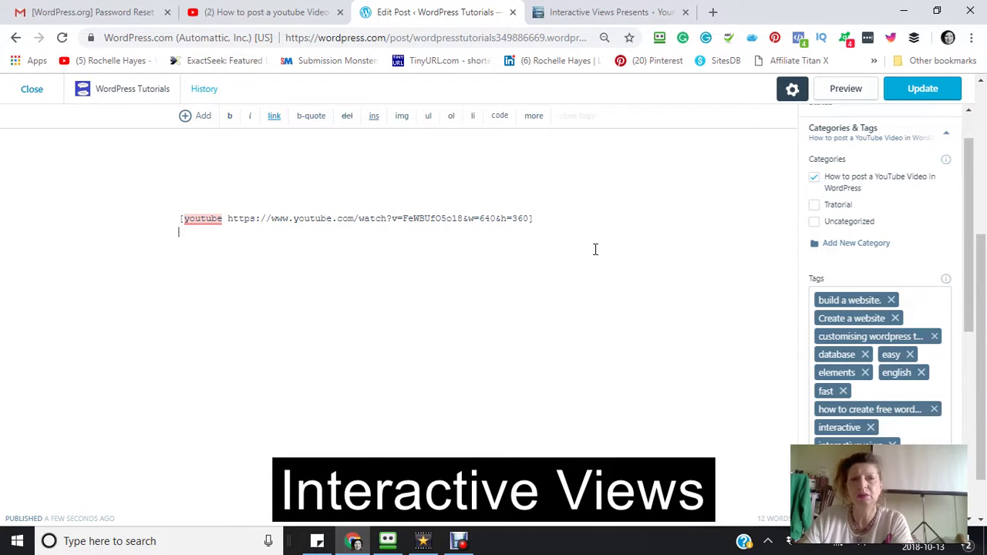
click(188, 276)
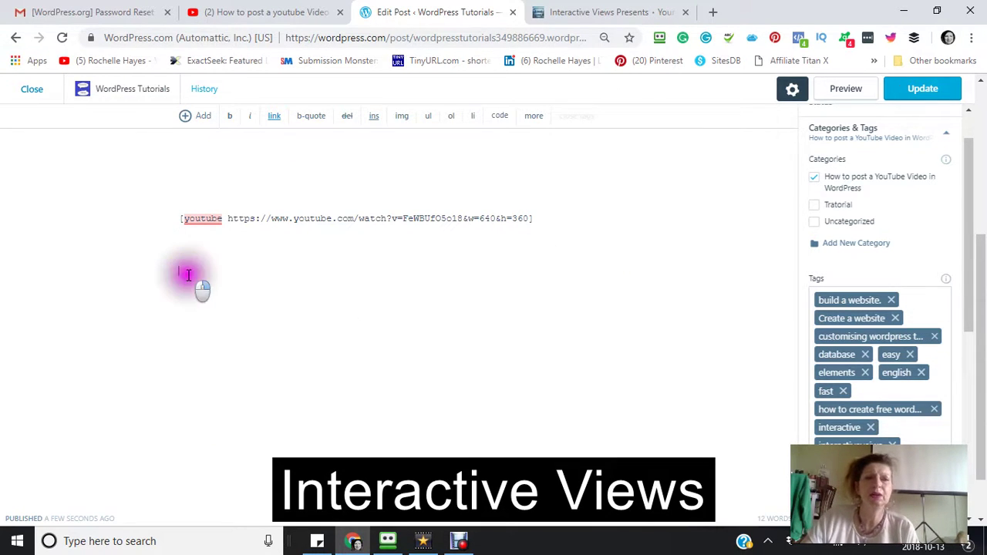
right_click(188, 275)
click(219, 360)
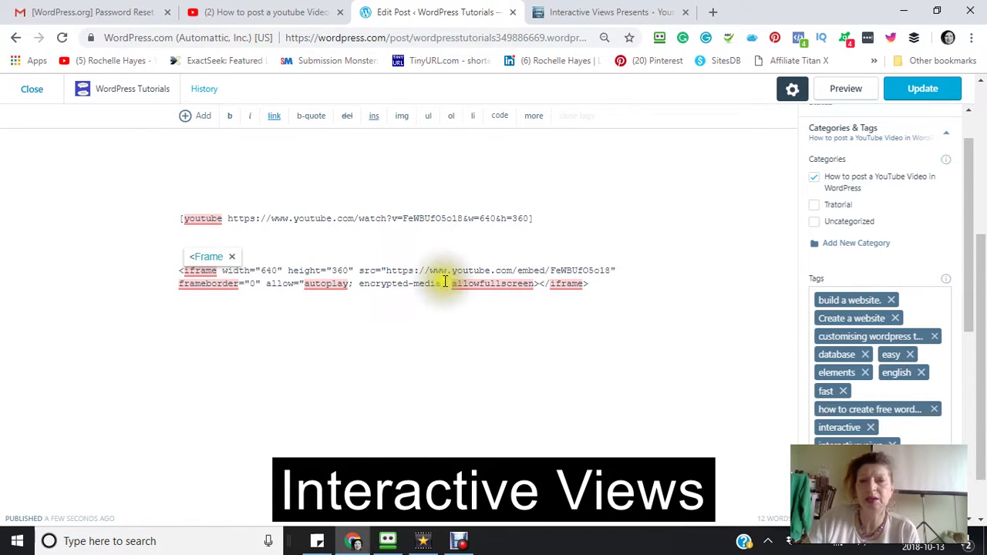
Delete the YouTube shortcode line above the iframe embed code.
click(548, 216)
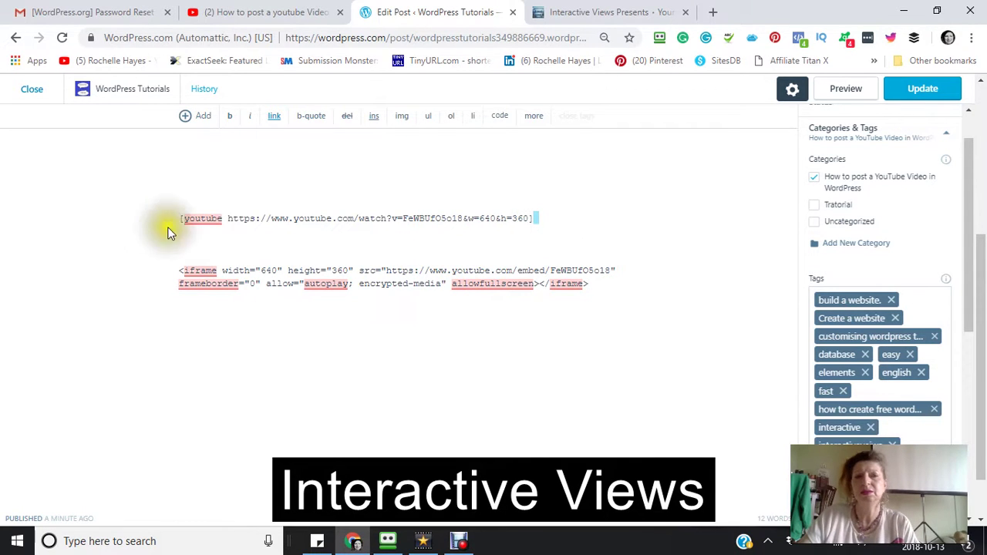
double_click(542, 220)
click(540, 218)
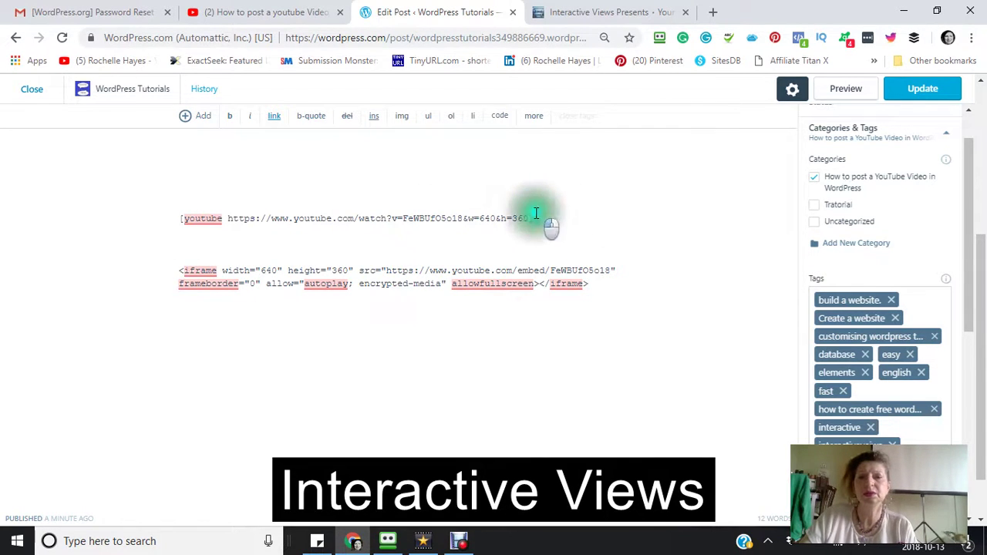
click(538, 219)
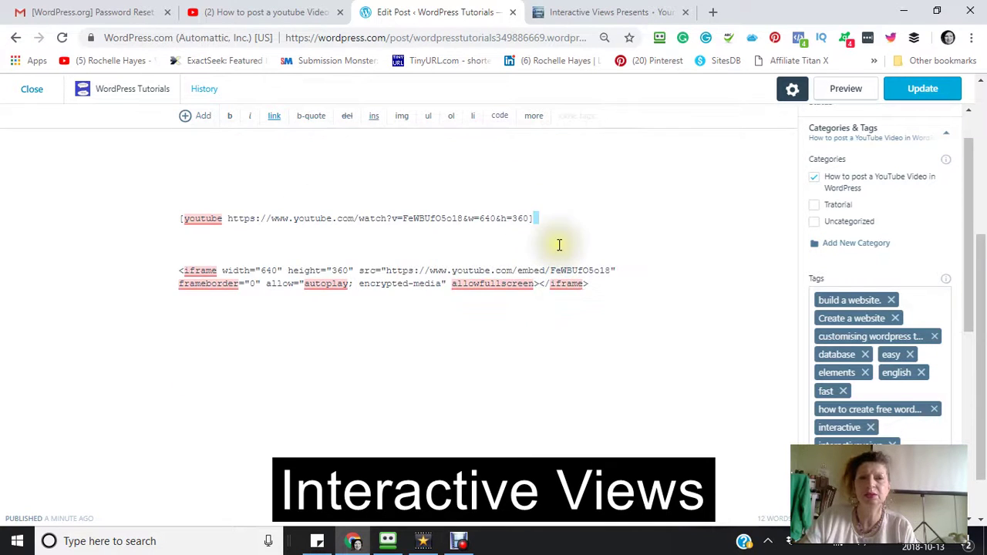
drag(538, 219, 176, 216)
key(Delete)
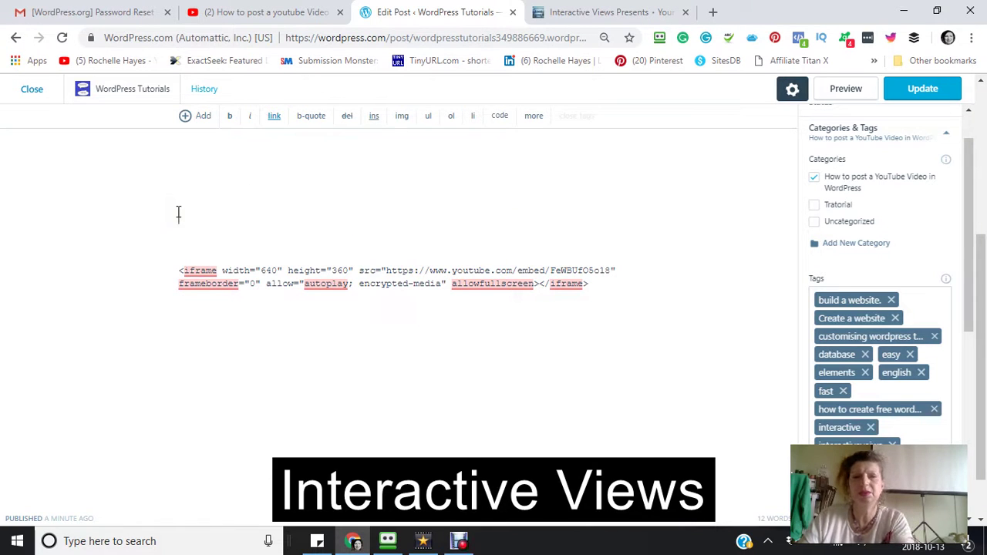
Show the post body in the Visual editor and check the embedded video below the heading.
scroll(432, 373, up, 3)
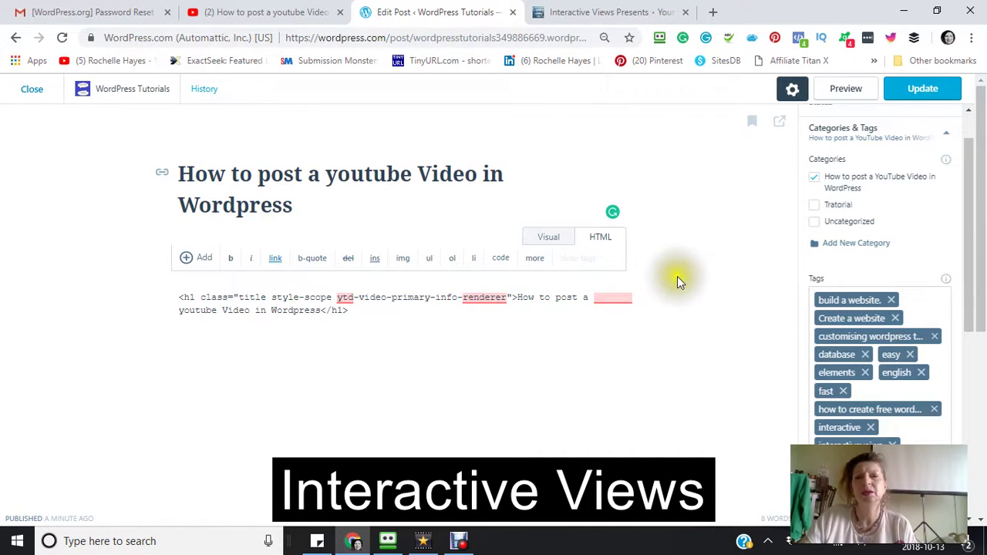
click(546, 241)
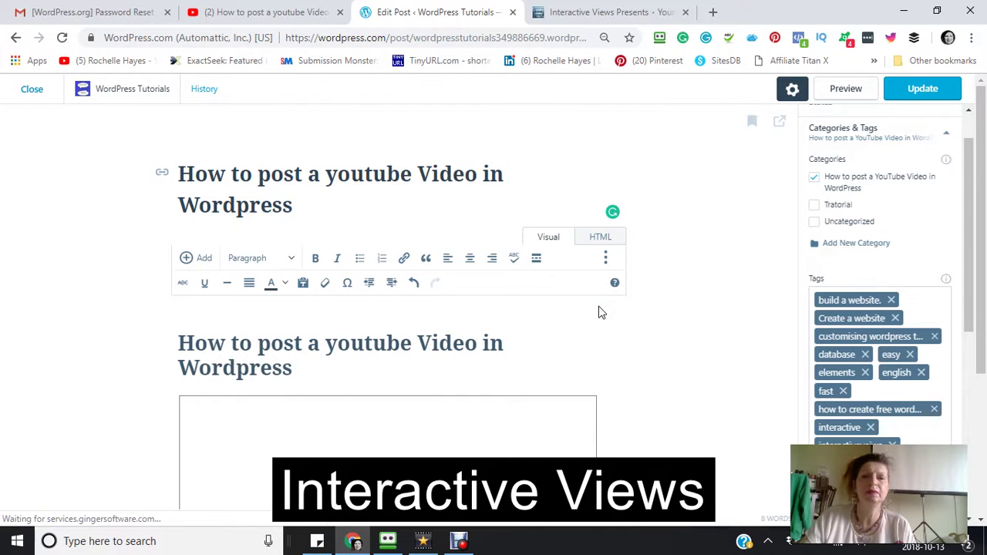
scroll(617, 326, down, 3)
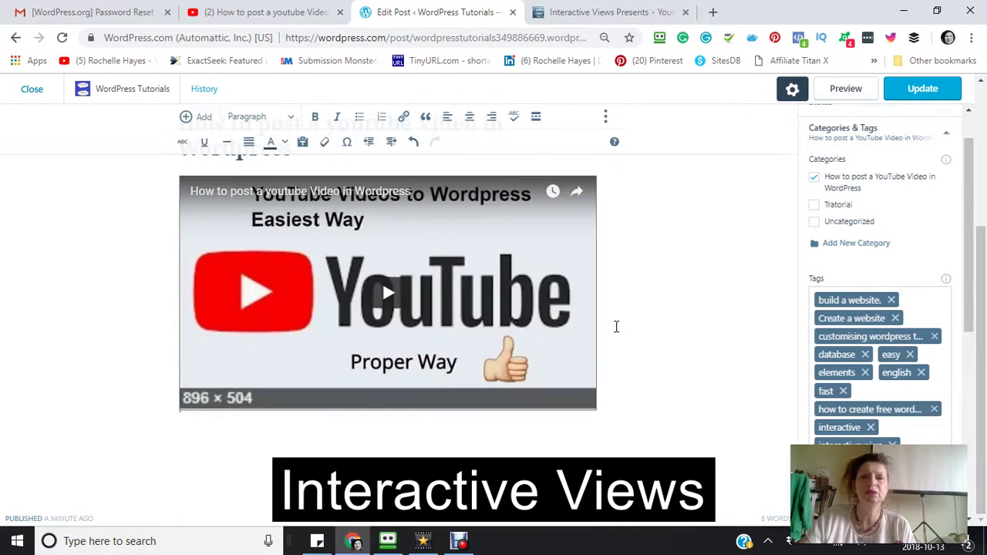
scroll(616, 327, up, 2)
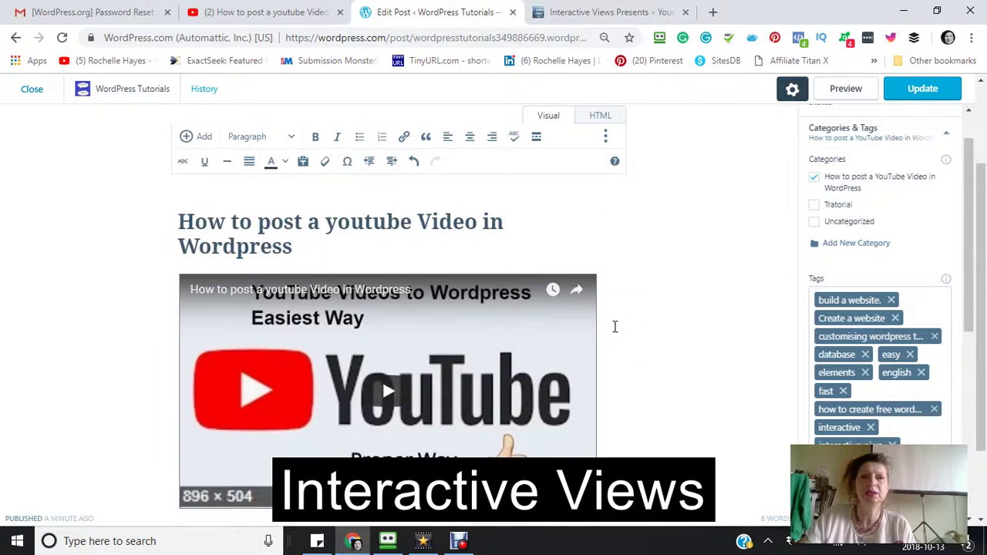
scroll(615, 326, up, 2)
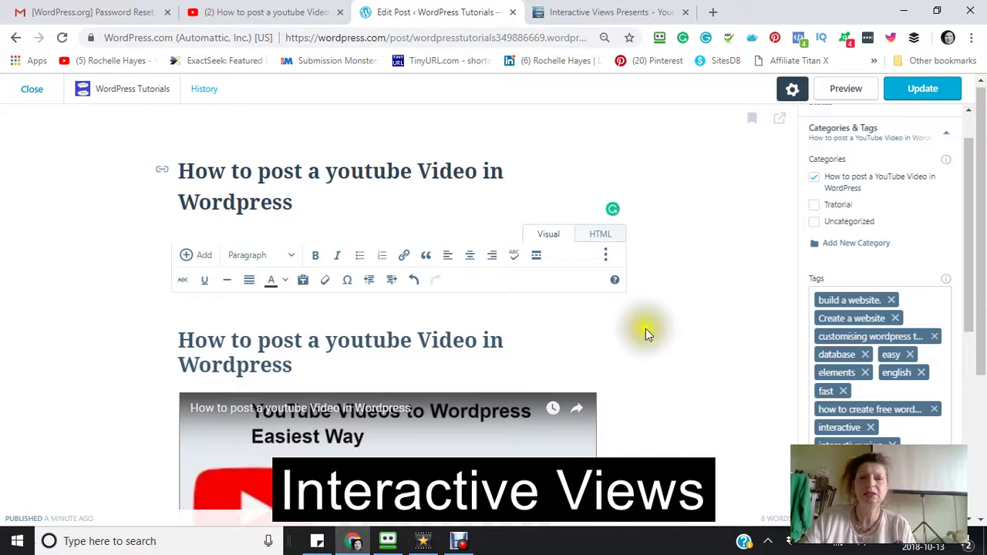
scroll(525, 349, down, 3)
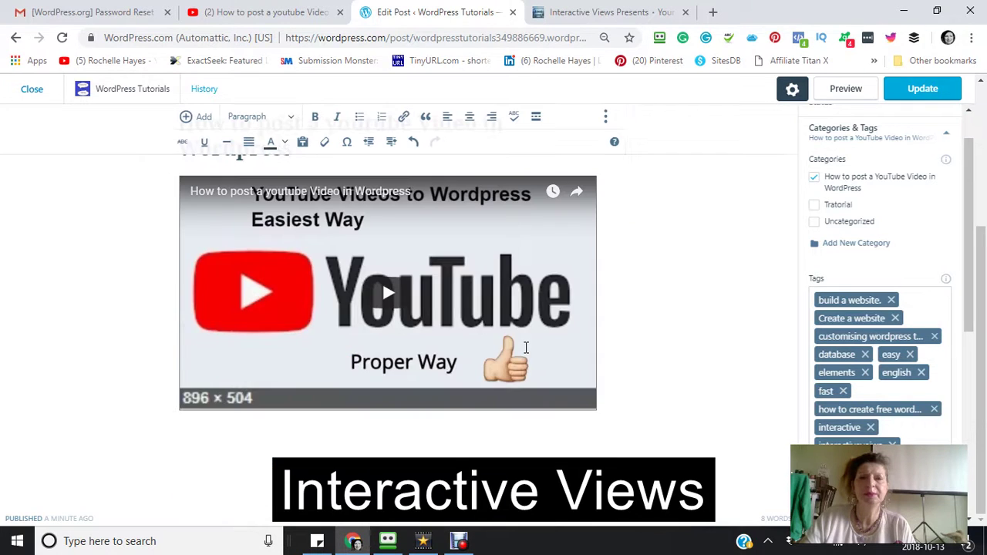
Insert a blank paragraph between the "How to post a youtube Video in Wordpress" heading and the embedded video in the post body.
scroll(525, 351, up, 3)
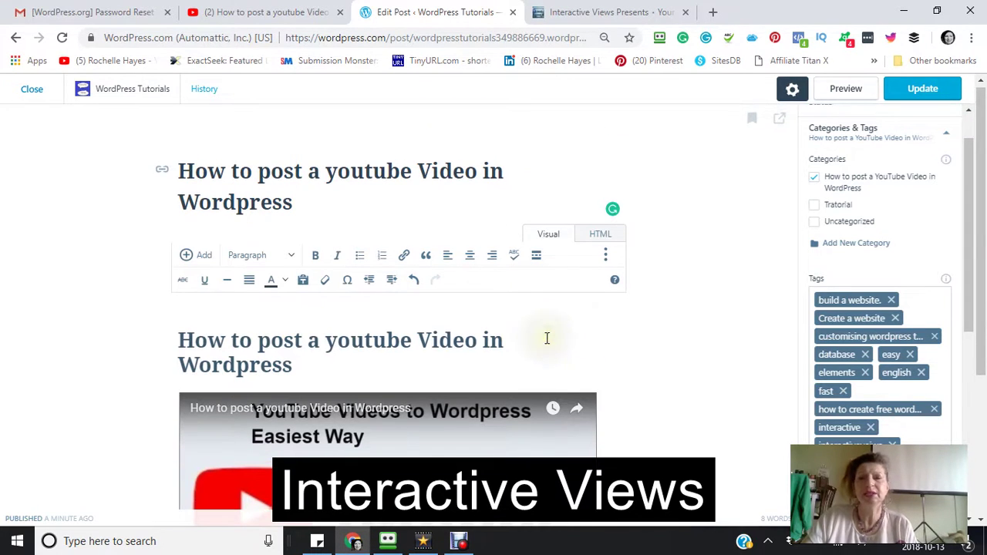
click(508, 342)
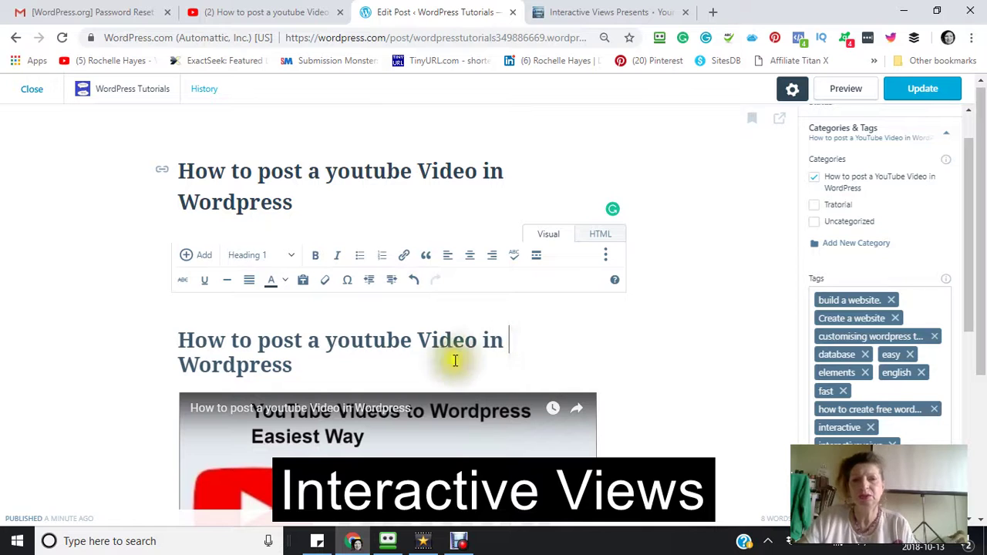
click(294, 375)
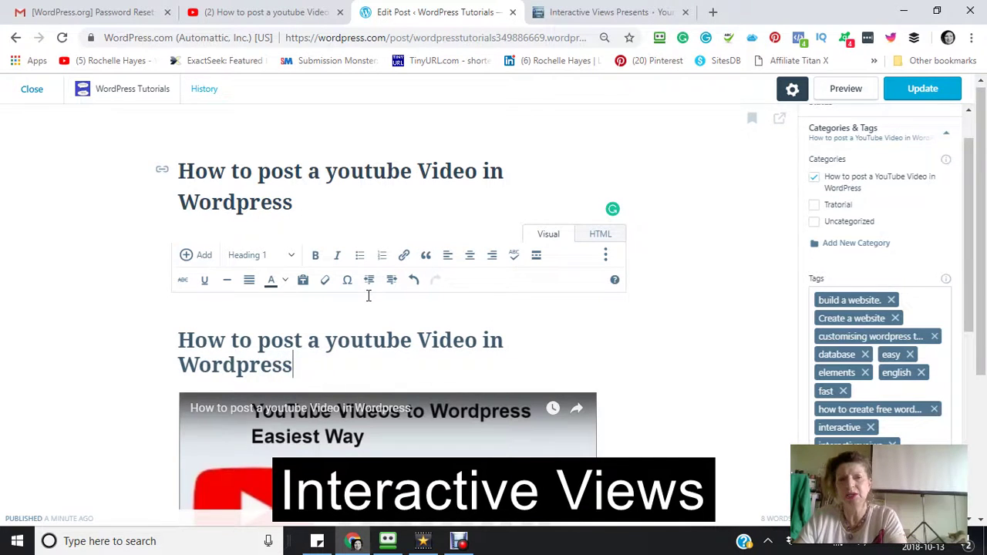
key(Return)
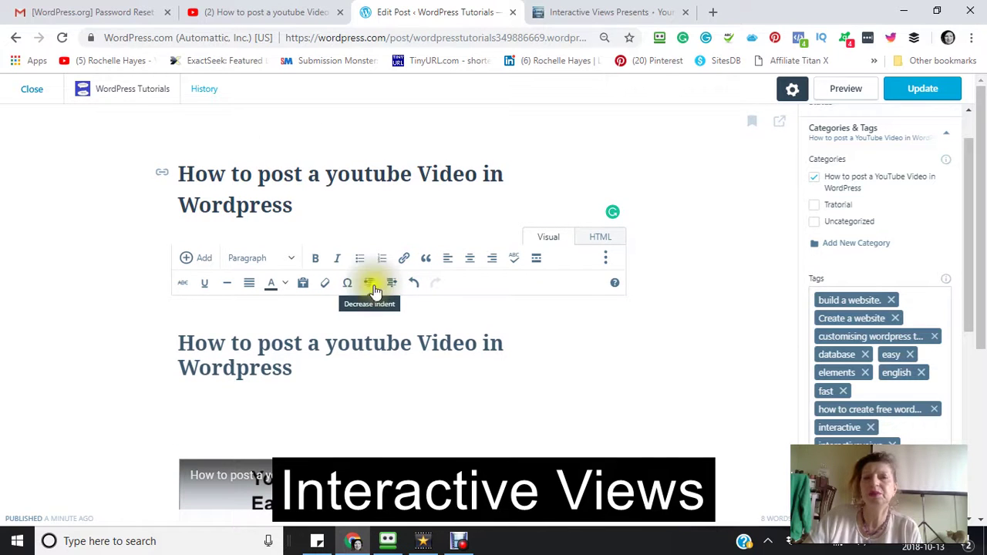
Switch to the Your One Stop Affiliate Depot site, look through its home page and open that page for editing.
click(591, 16)
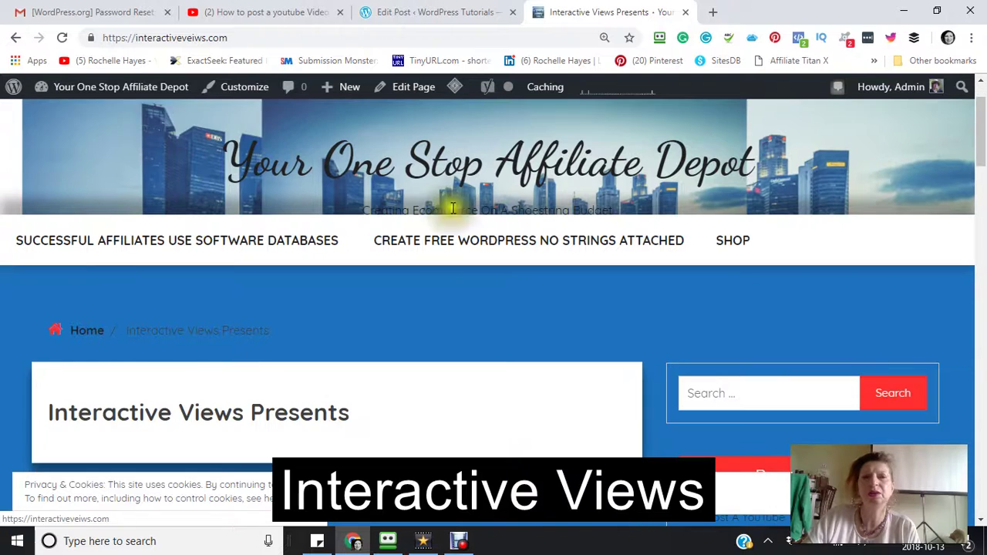
scroll(452, 207, down, 2)
scroll(452, 206, up, 2)
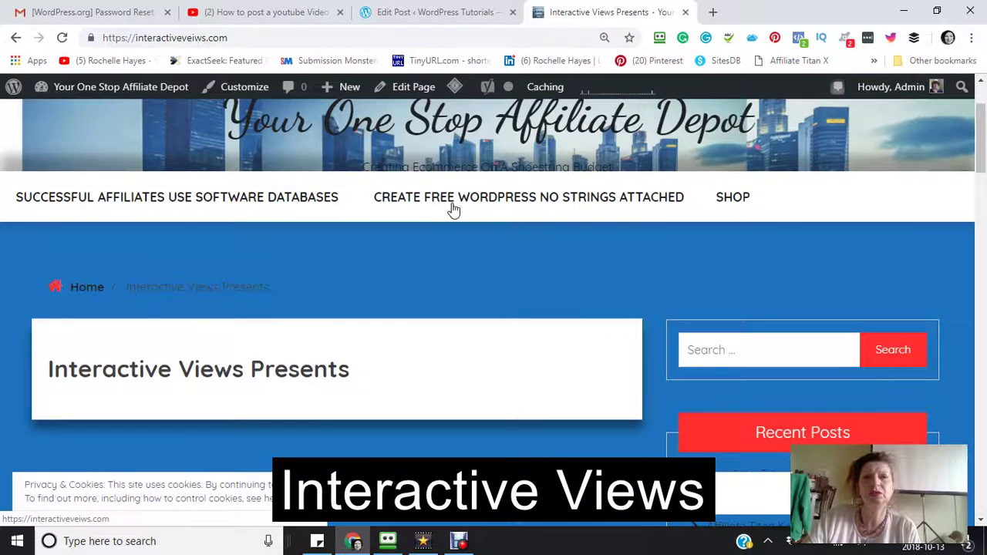
scroll(449, 209, down, 3)
scroll(446, 205, down, 10)
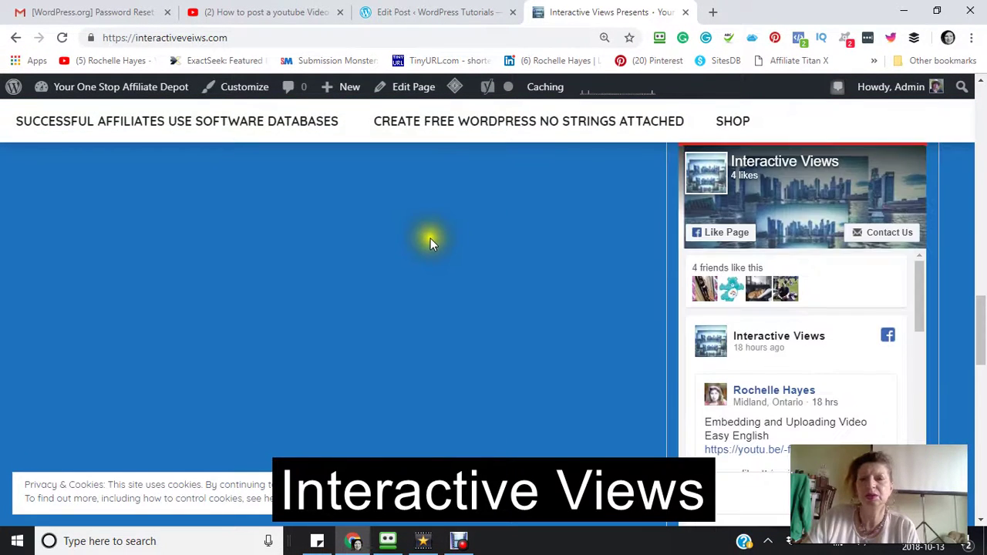
scroll(436, 242, down, 6)
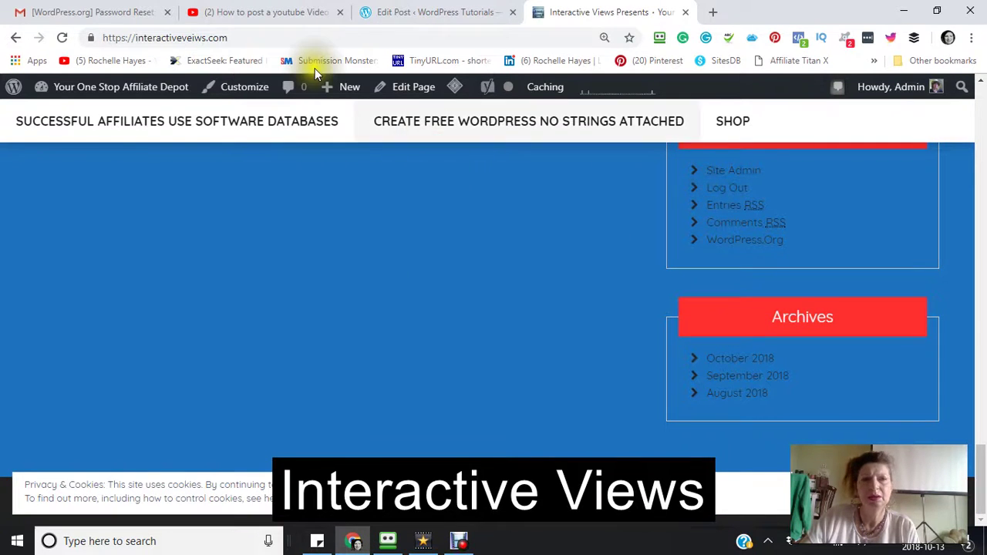
click(409, 90)
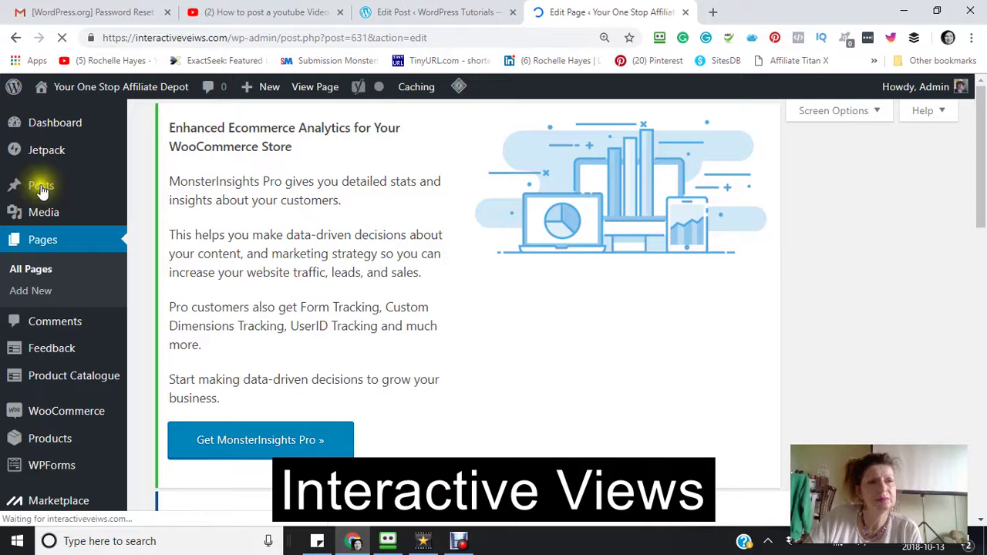
Go to the site's admin Dashboard and open the list of all posts.
scroll(42, 193, down, 5)
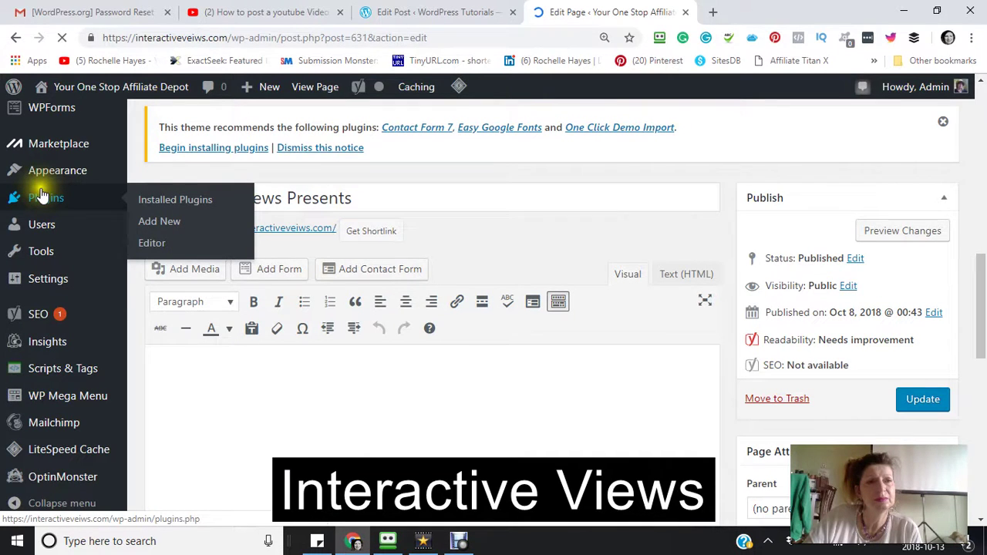
scroll(46, 231, down, 2)
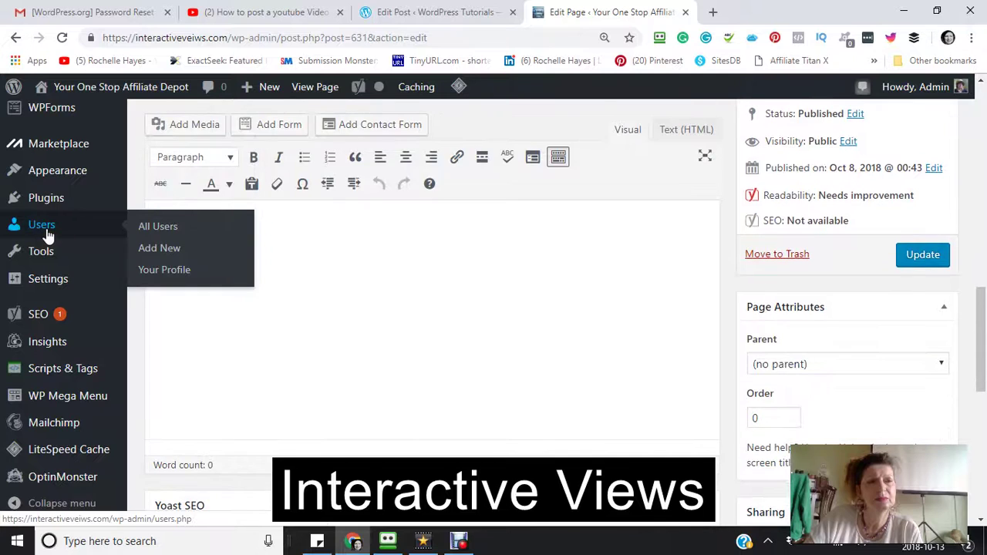
scroll(47, 231, up, 2)
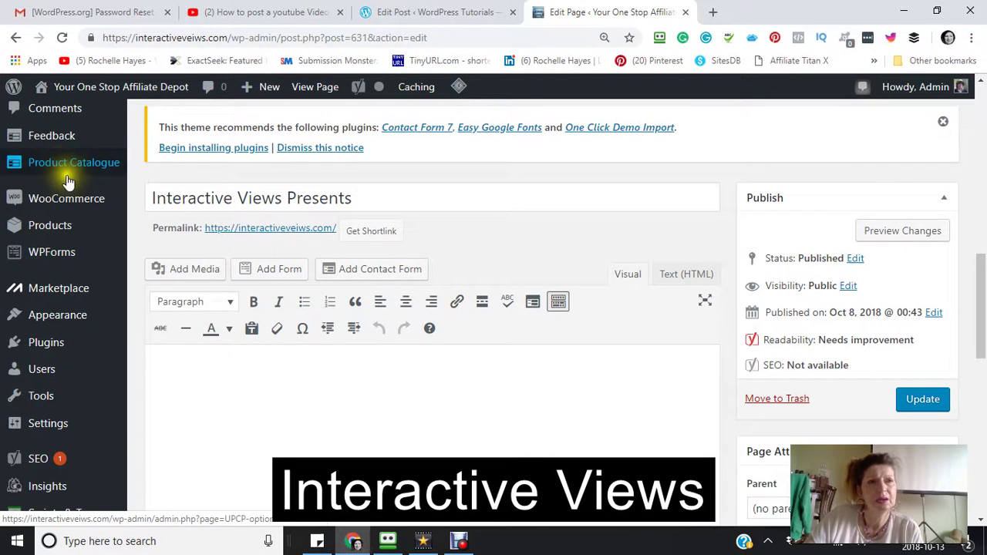
scroll(46, 193, down, 1)
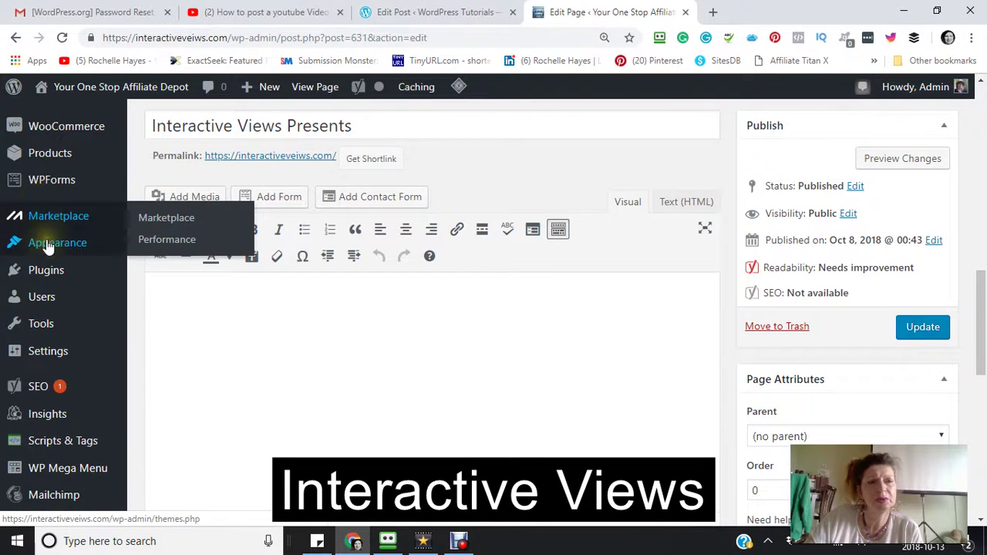
scroll(47, 246, down, 2)
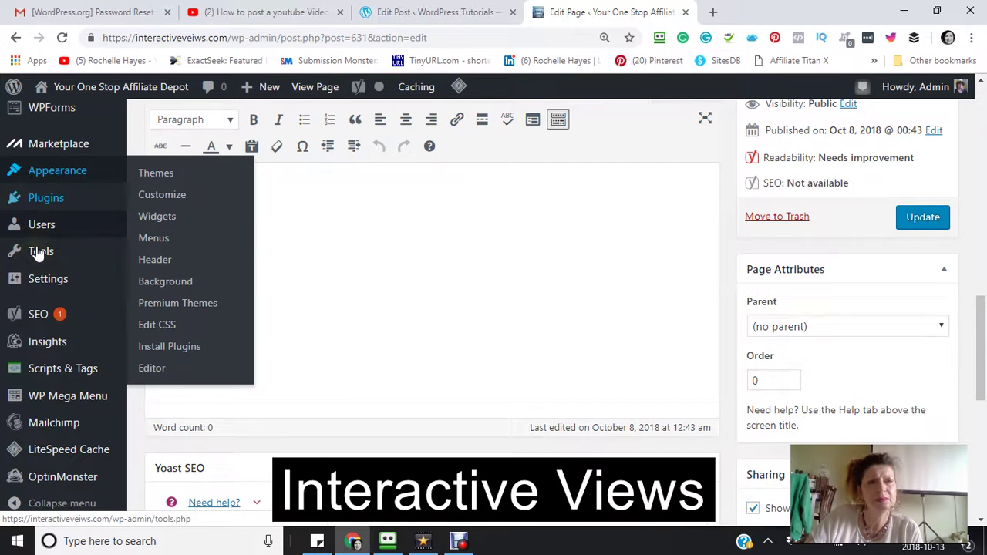
scroll(37, 254, up, 5)
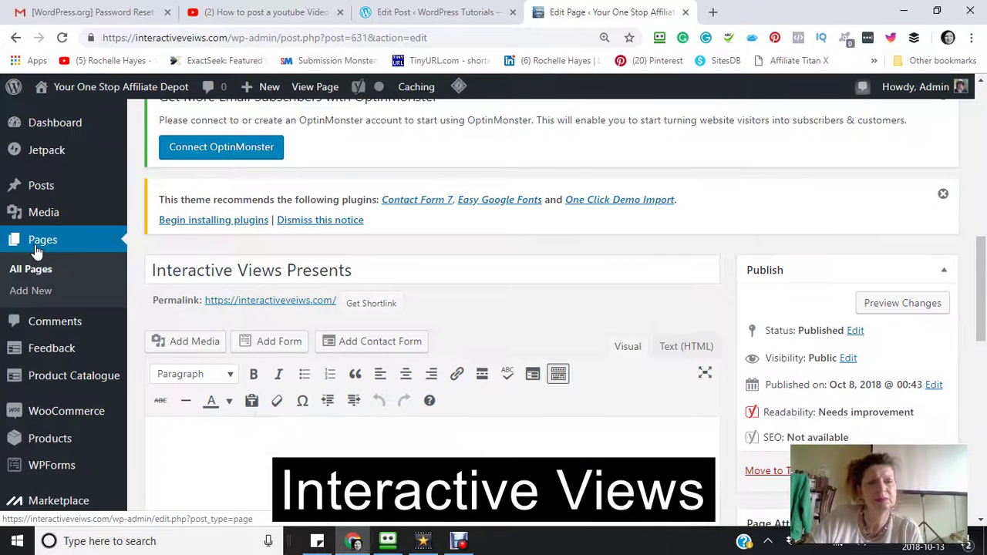
click(53, 131)
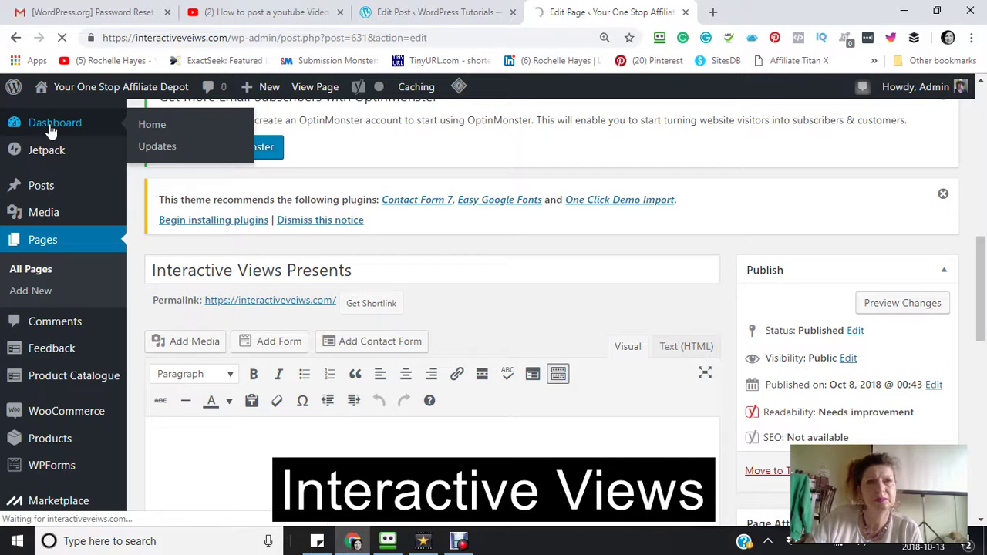
click(53, 132)
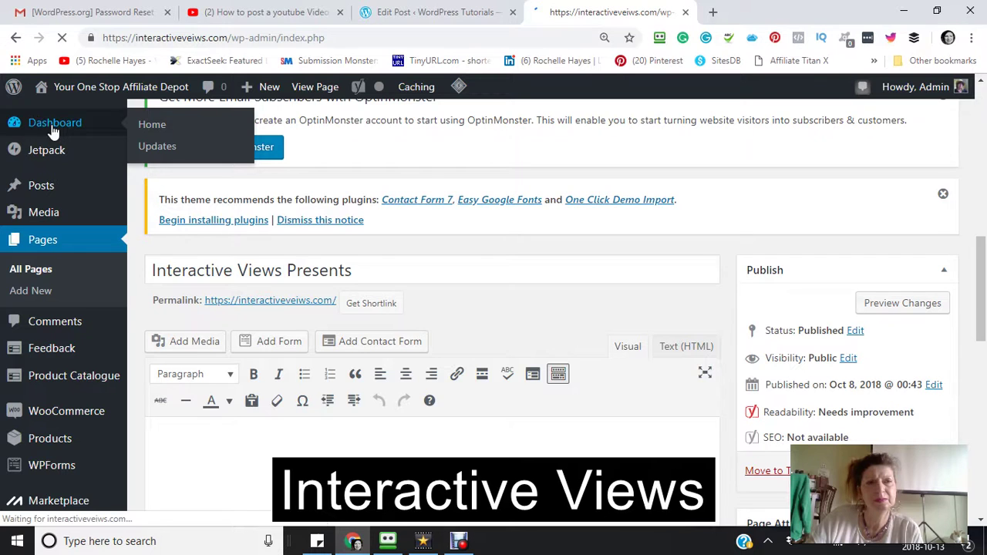
mouse_move(154, 243)
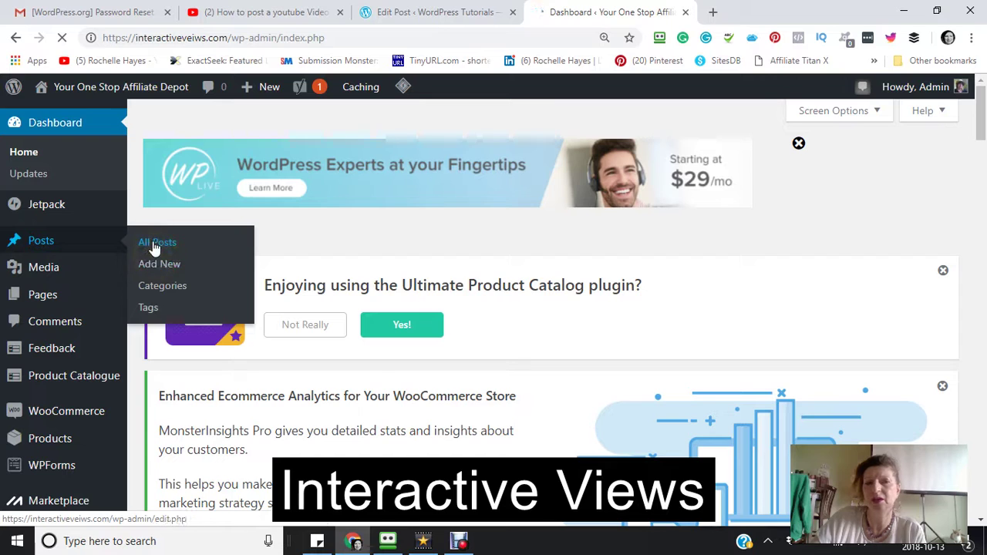
click(154, 245)
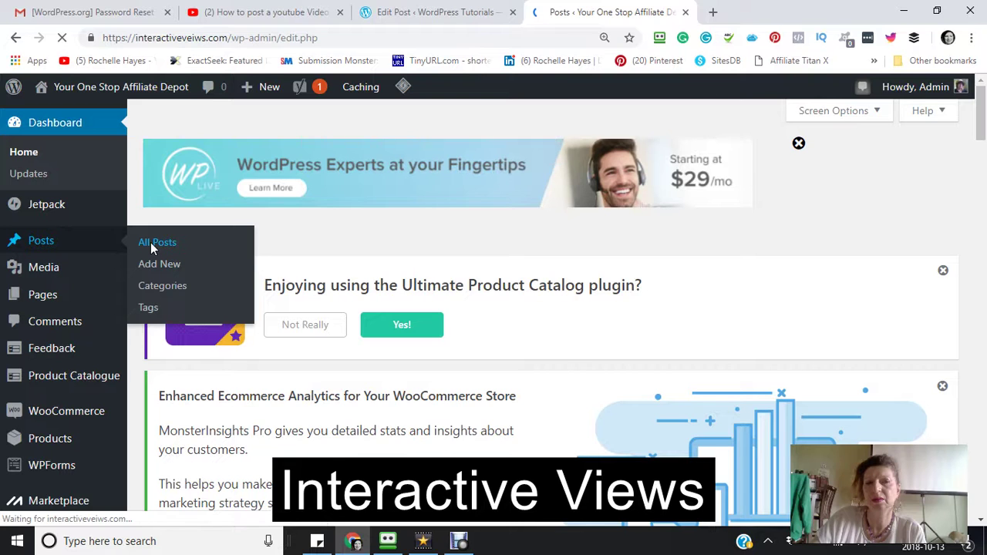
Look through the whole list of the site's posts, checking their titles, categories, tags and publication status.
scroll(309, 273, down, 3)
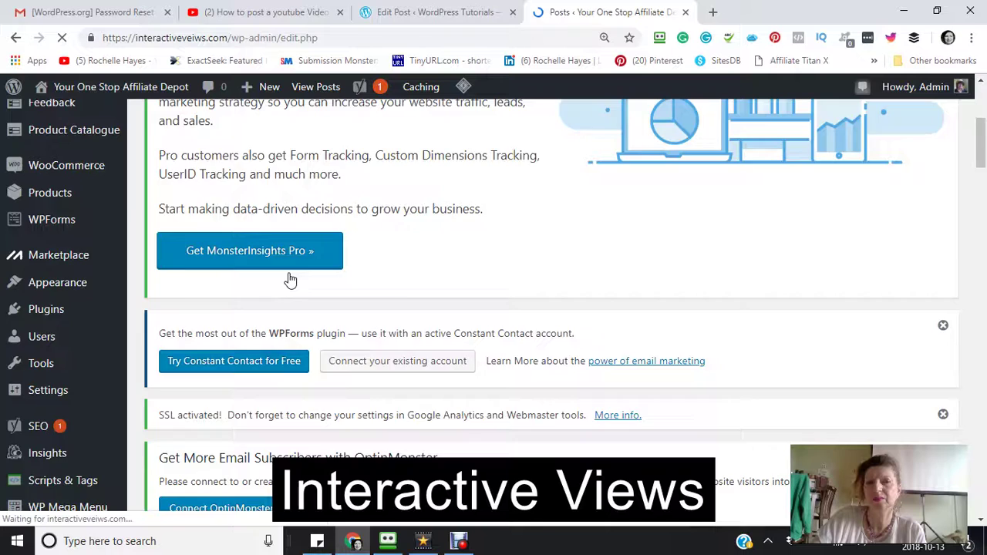
scroll(290, 279, down, 10)
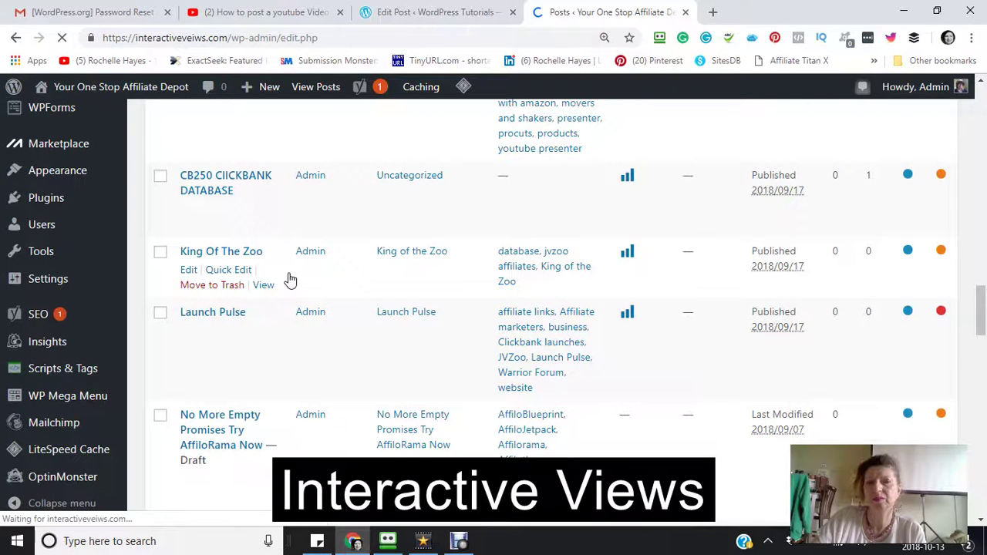
scroll(290, 279, up, 5)
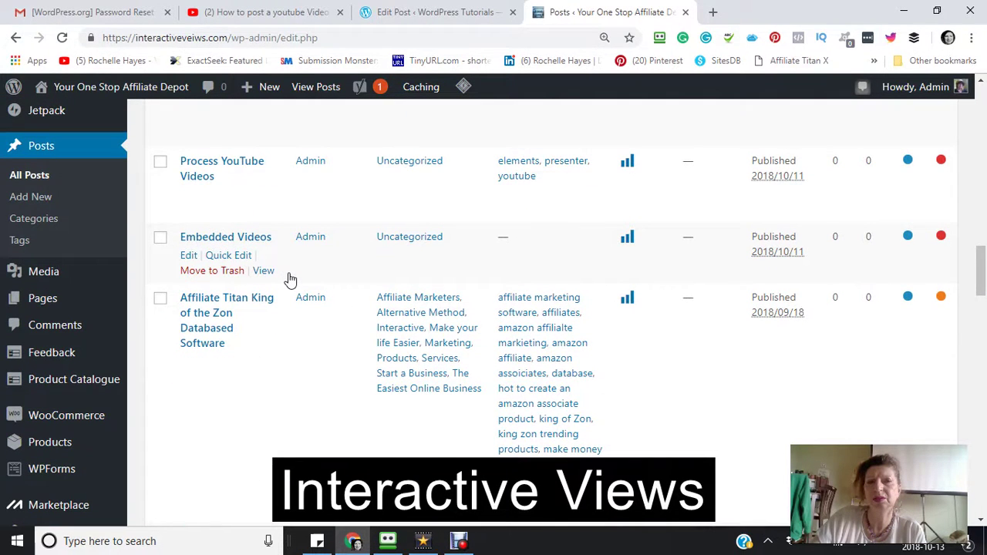
scroll(290, 279, up, 4)
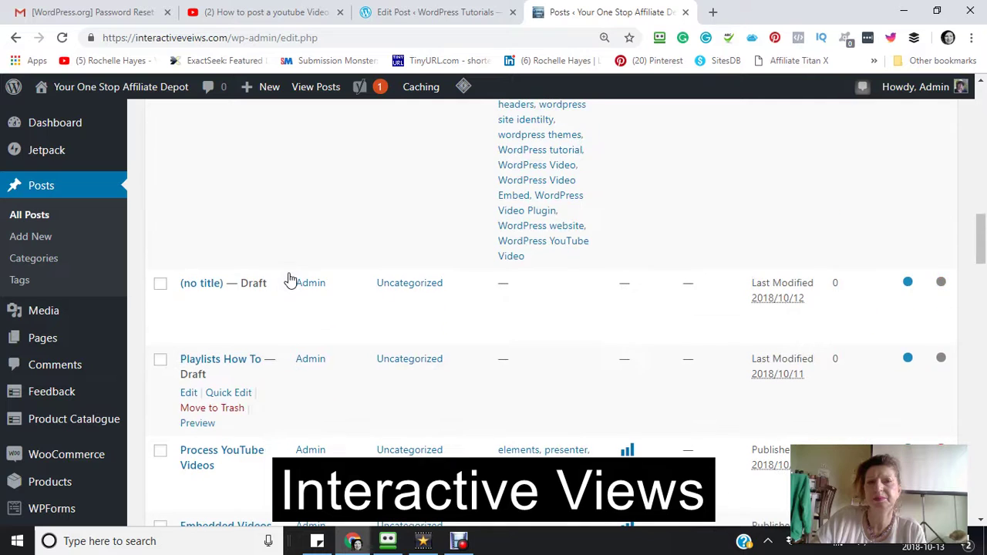
scroll(286, 278, down, 11)
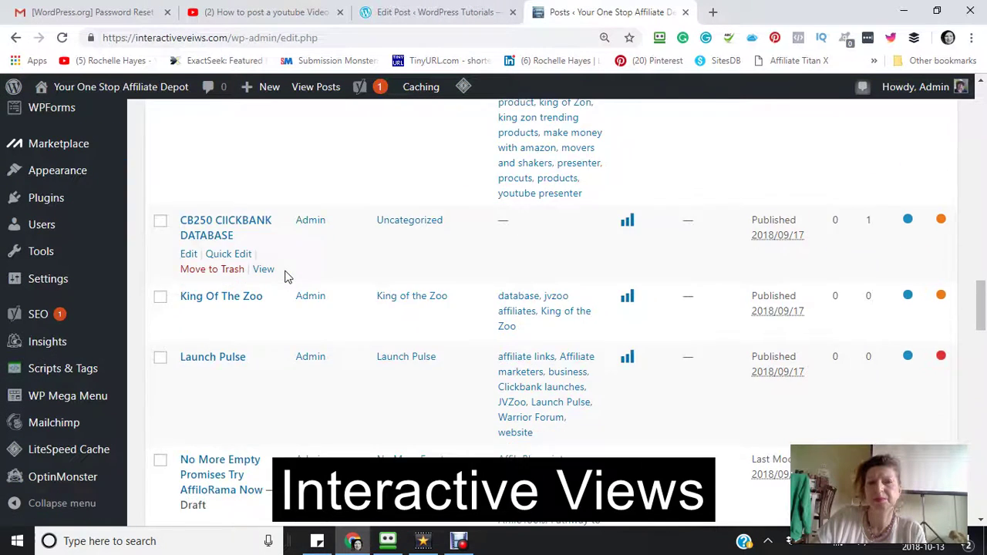
scroll(285, 278, down, 2)
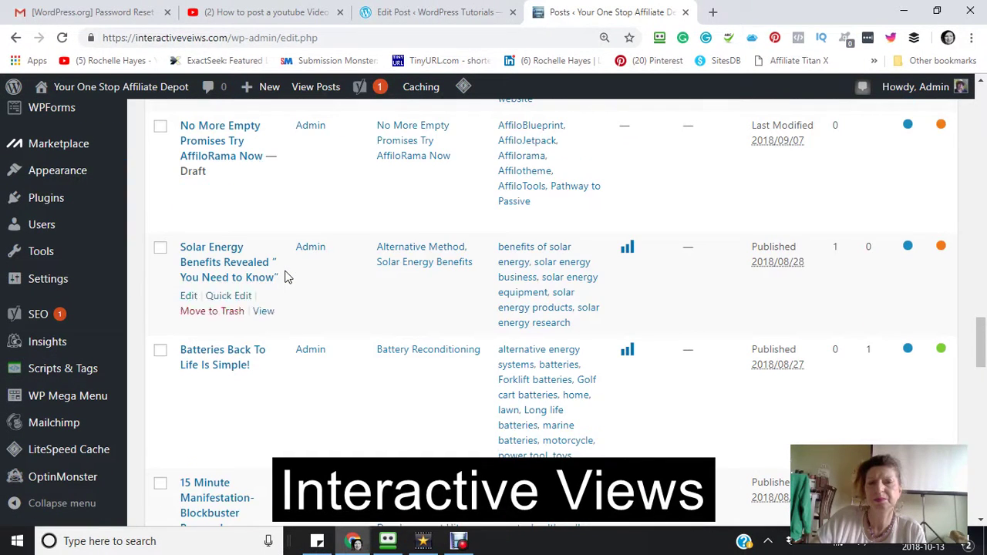
scroll(285, 277, down, 7)
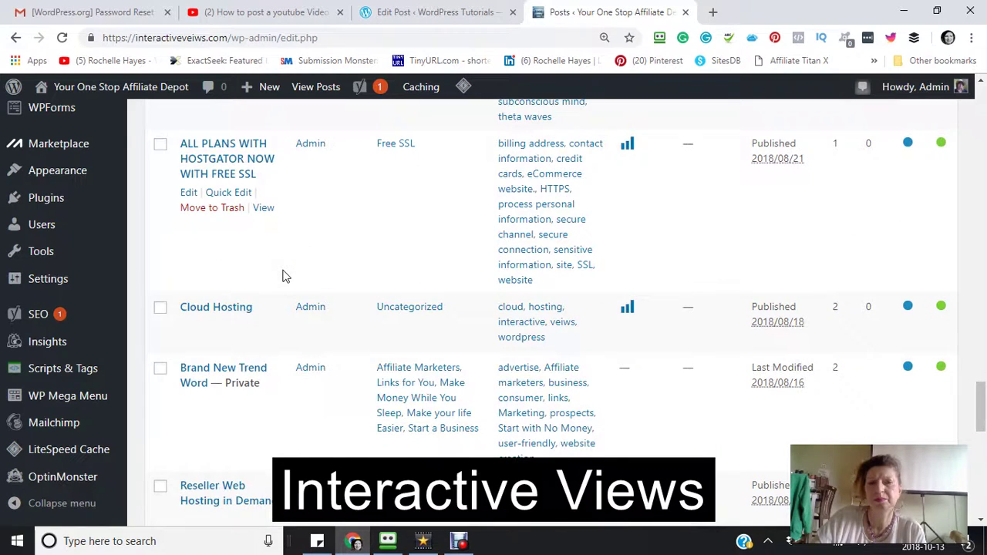
scroll(285, 276, down, 4)
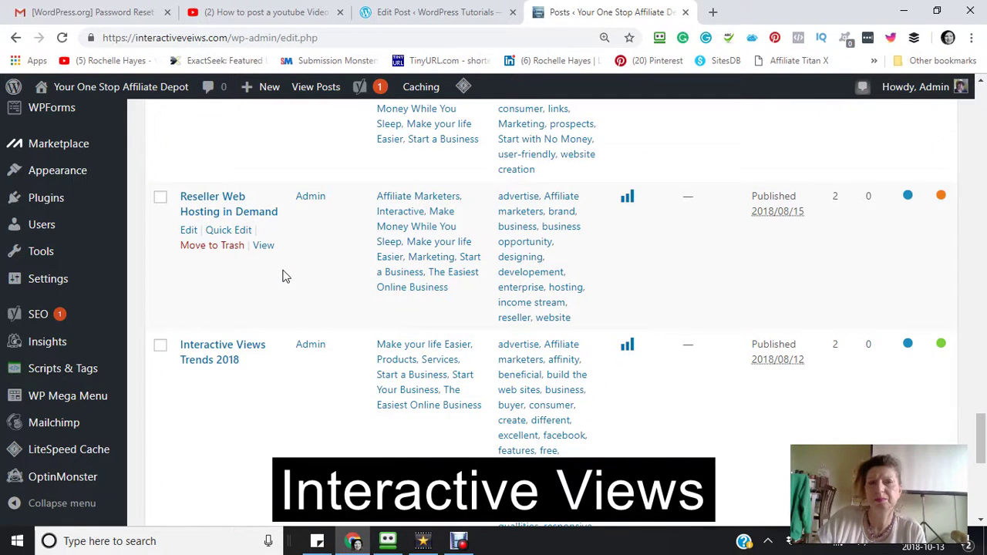
scroll(286, 277, down, 6)
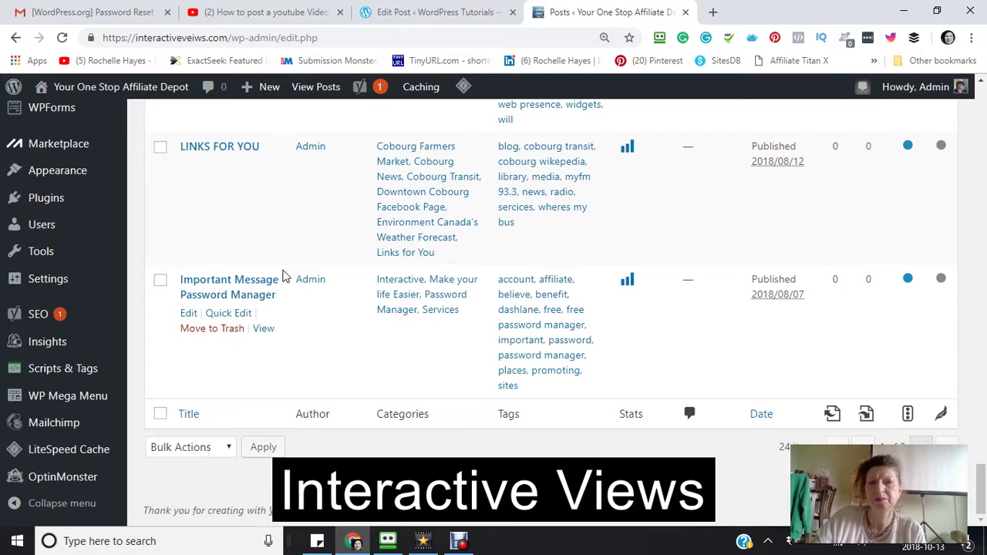
Find the untitled draft last modified on 2018/10/12 in the post list and open it for editing.
scroll(285, 276, up, 13)
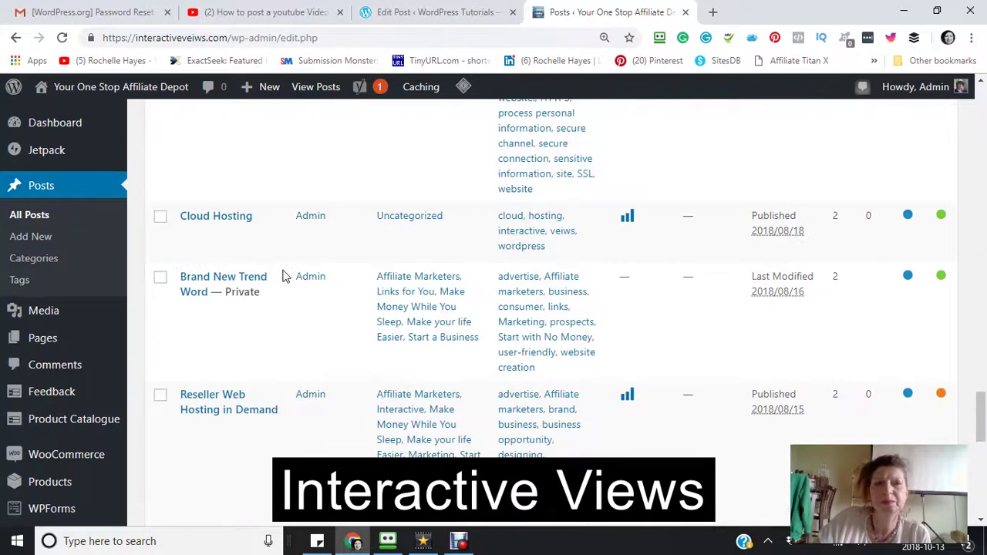
scroll(286, 276, up, 6)
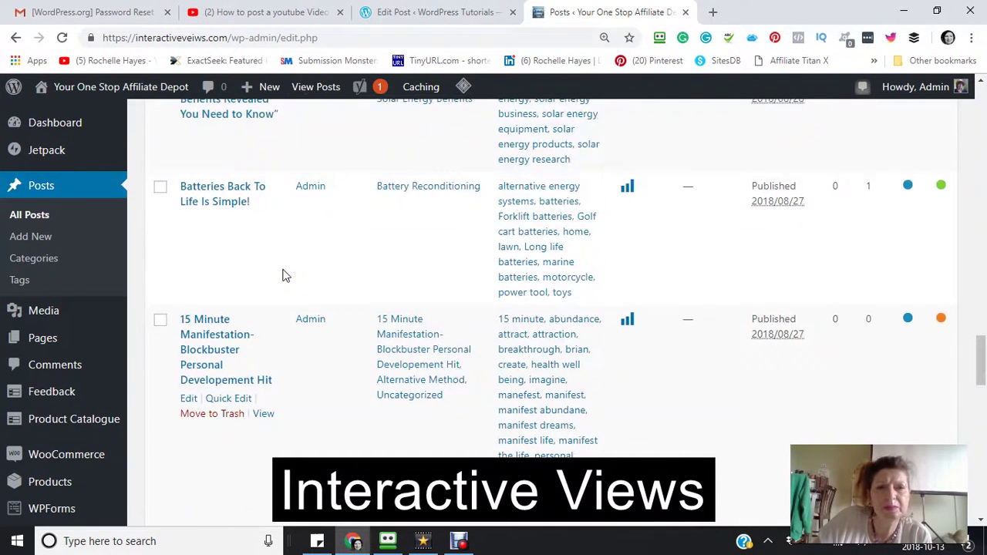
scroll(286, 276, up, 8)
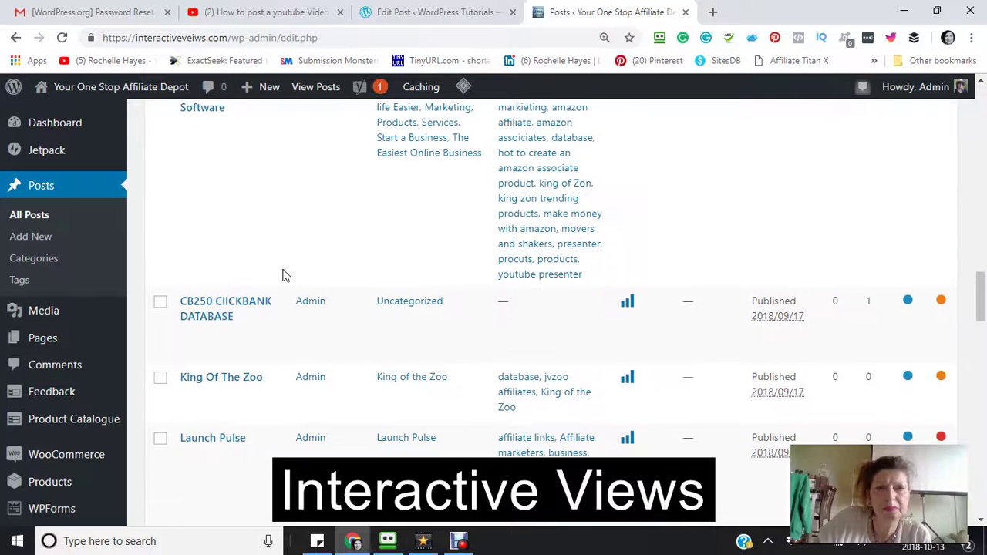
scroll(285, 276, up, 2)
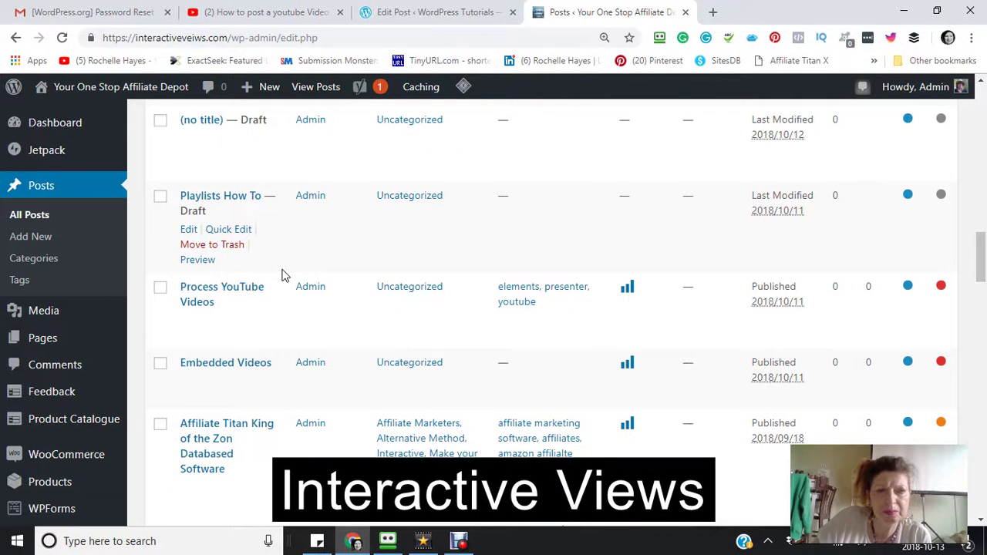
scroll(281, 276, up, 2)
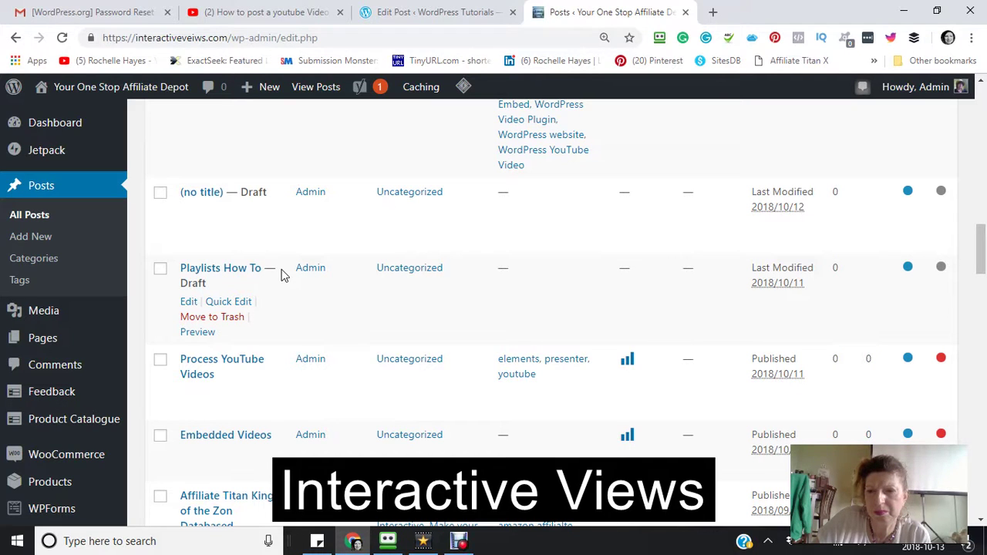
scroll(282, 276, up, 1)
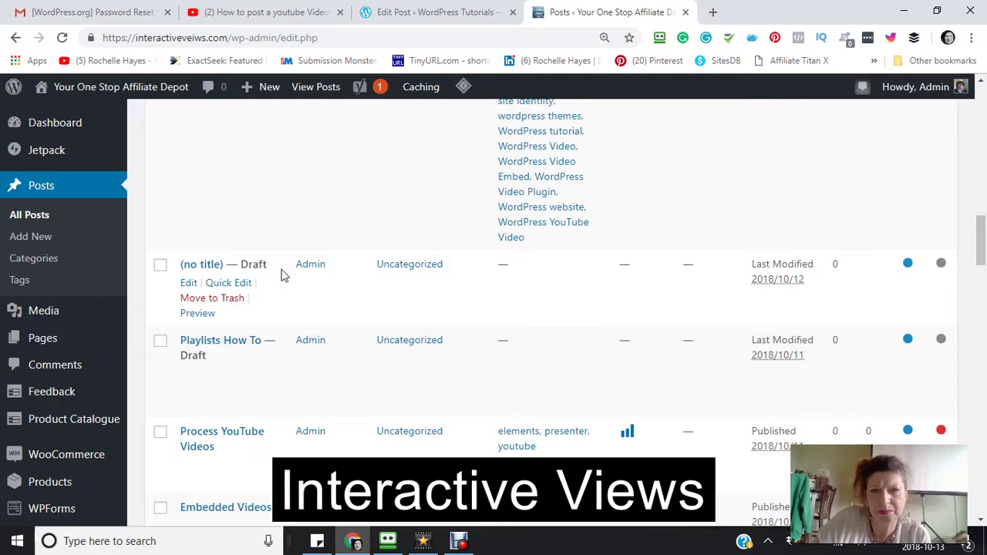
click(189, 290)
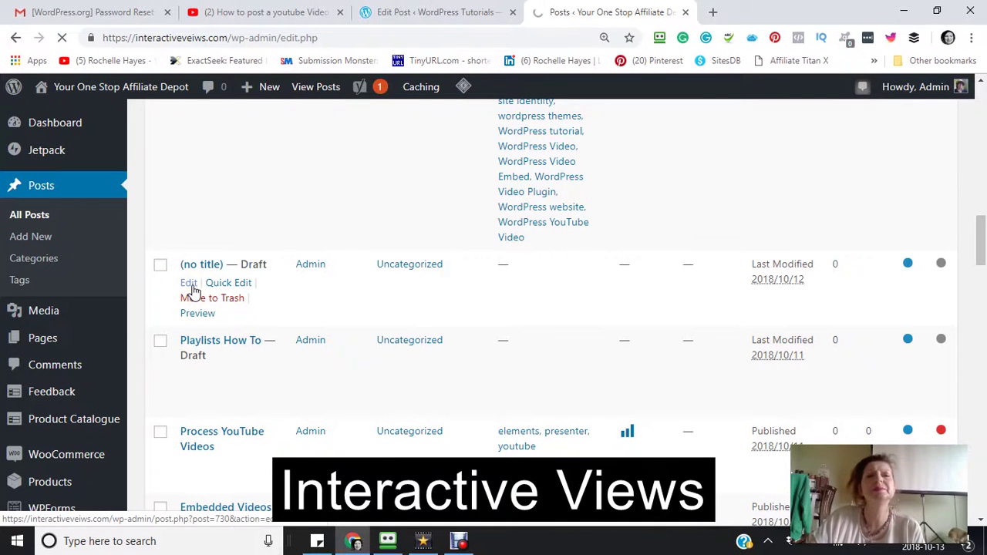
Open the untitled draft last modified on 2018/10/12 and look over its title and content.
click(189, 284)
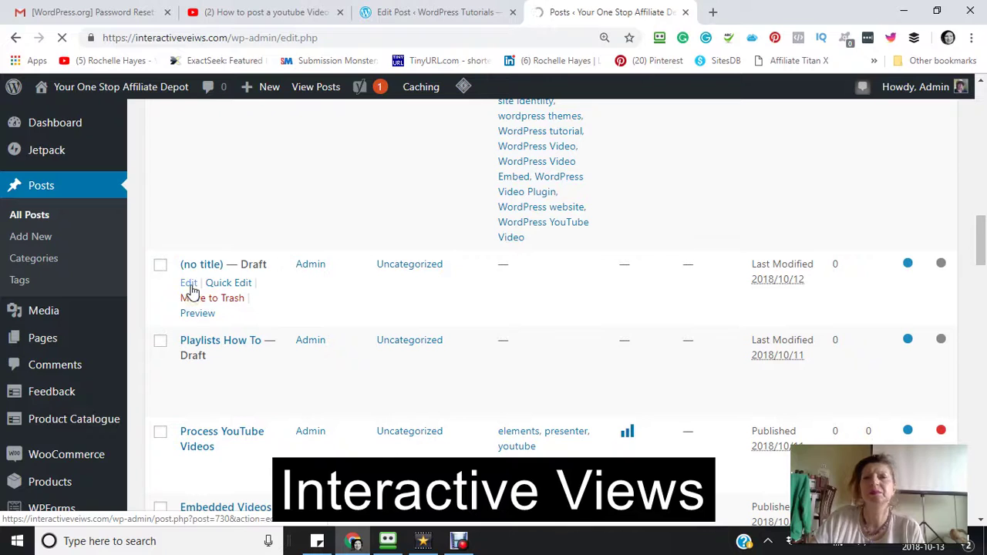
click(191, 290)
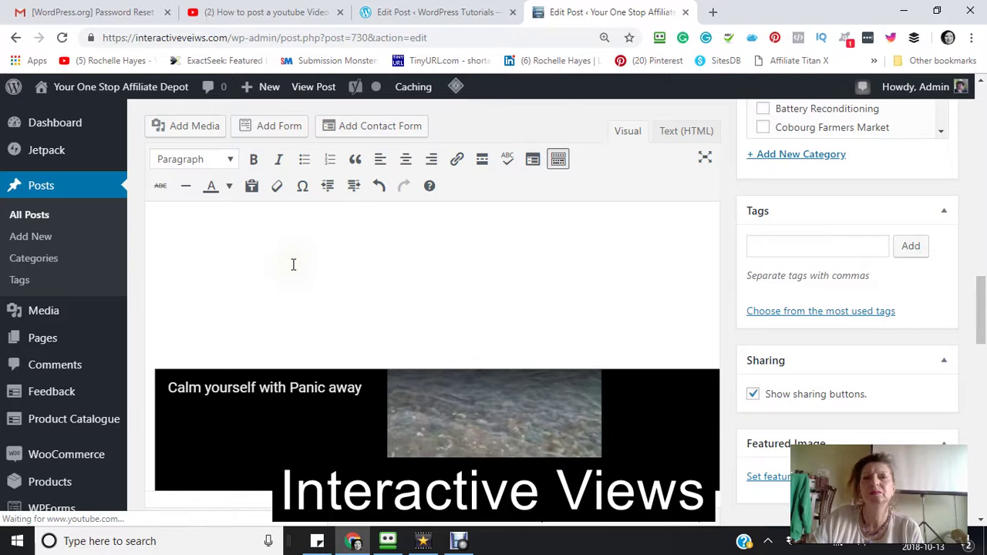
scroll(293, 265, up, 4)
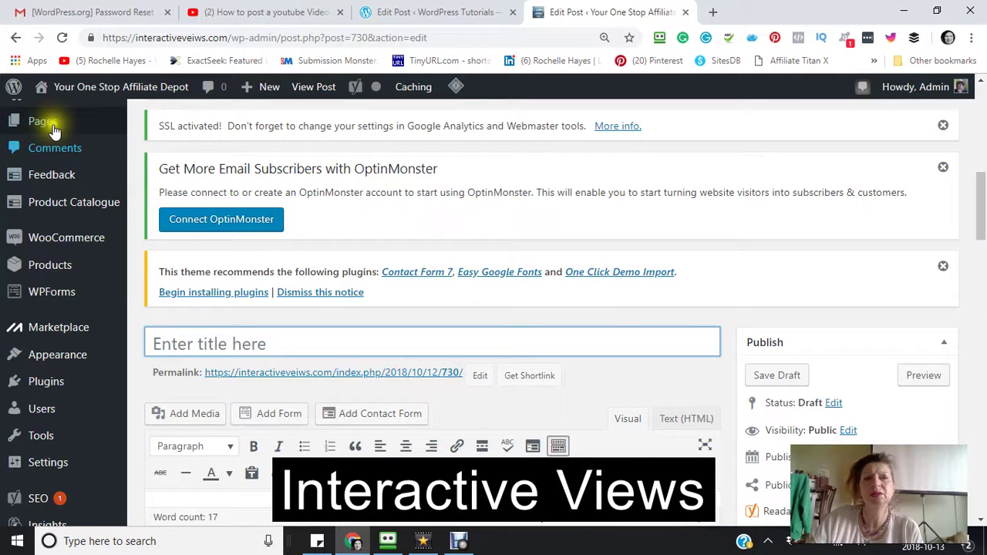
scroll(54, 131, up, 3)
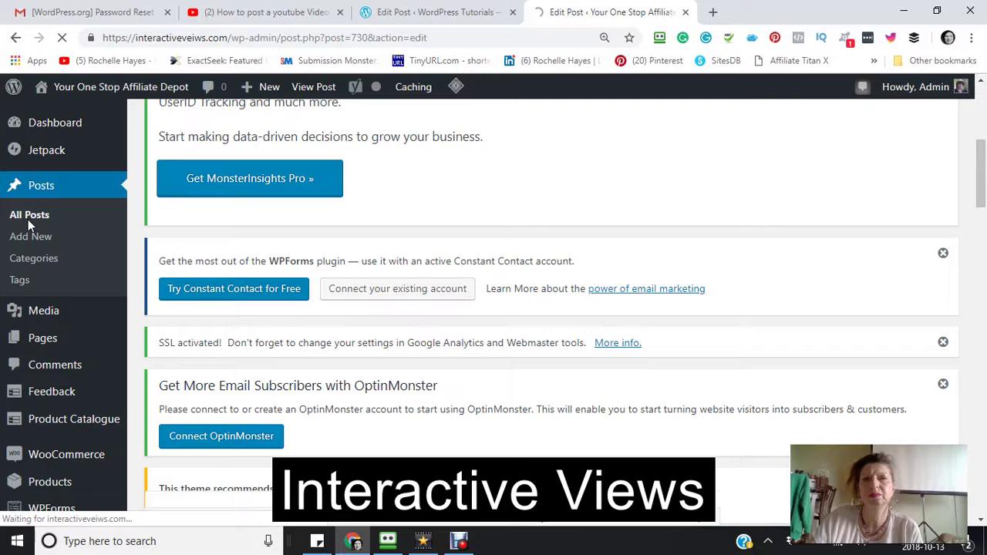
Return to the list of all posts and open "Post a YouTube Video in WordPress" for editing.
click(29, 216)
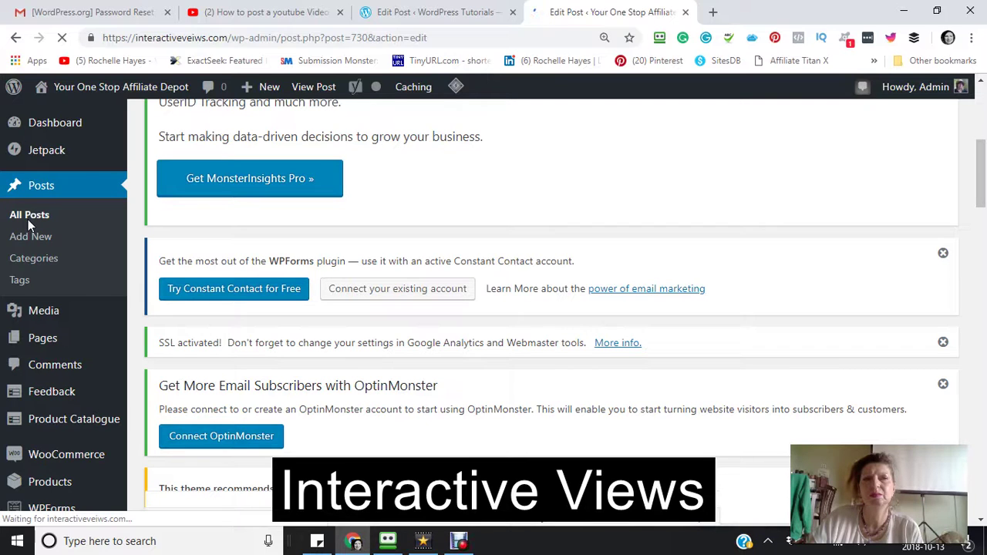
click(20, 217)
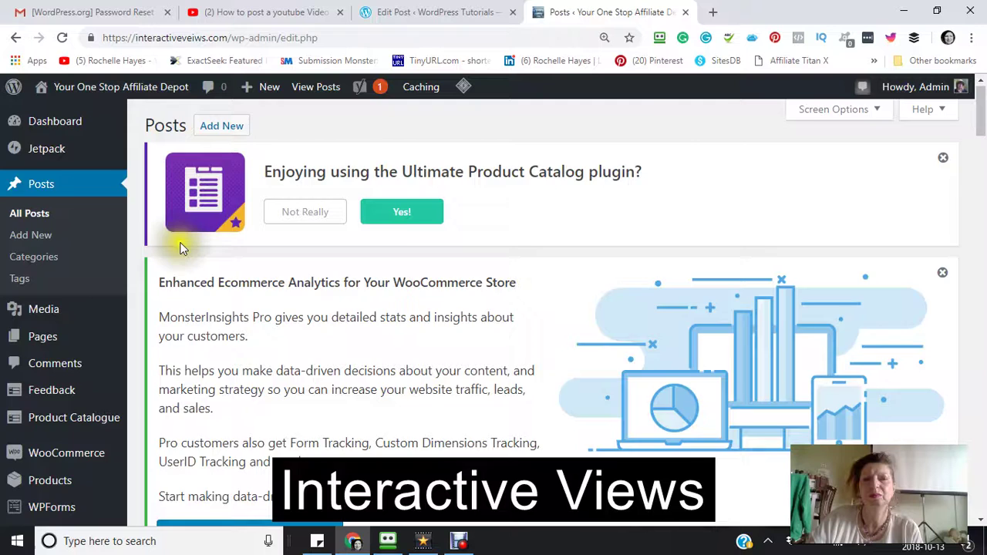
scroll(180, 242, down, 4)
scroll(180, 242, down, 5)
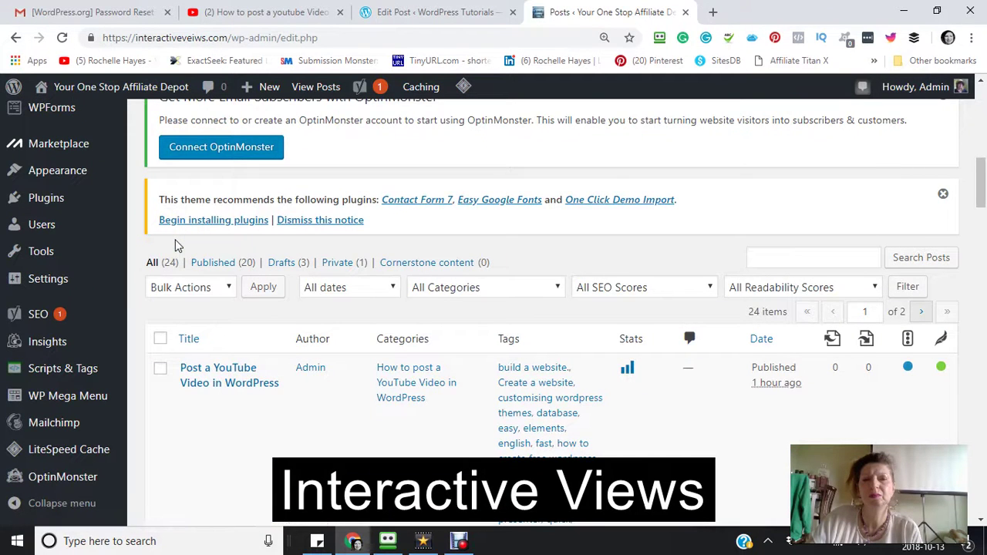
scroll(170, 254, down, 1)
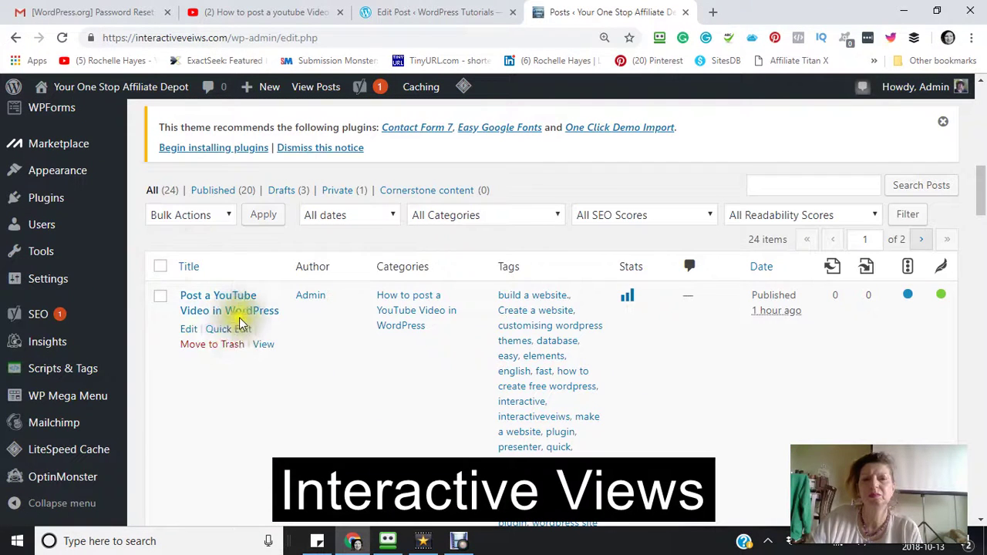
click(189, 333)
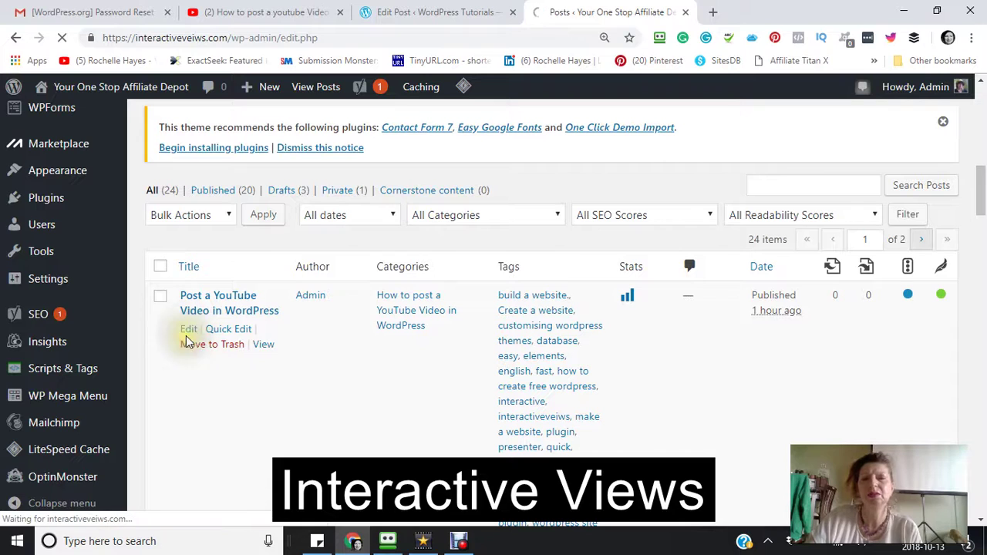
click(189, 337)
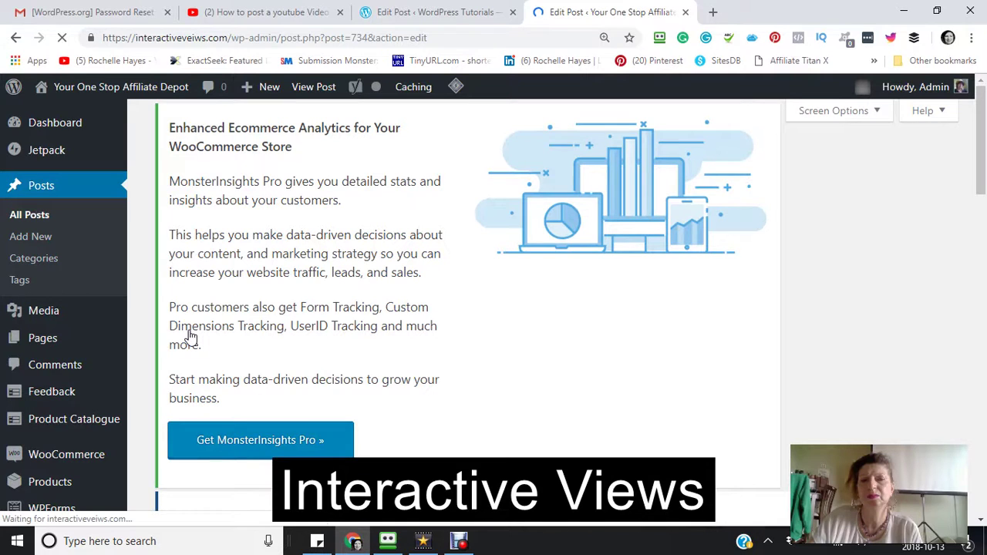
Look over the post's title, its main heading and the introductory text above the embedded video.
scroll(348, 268, down, 5)
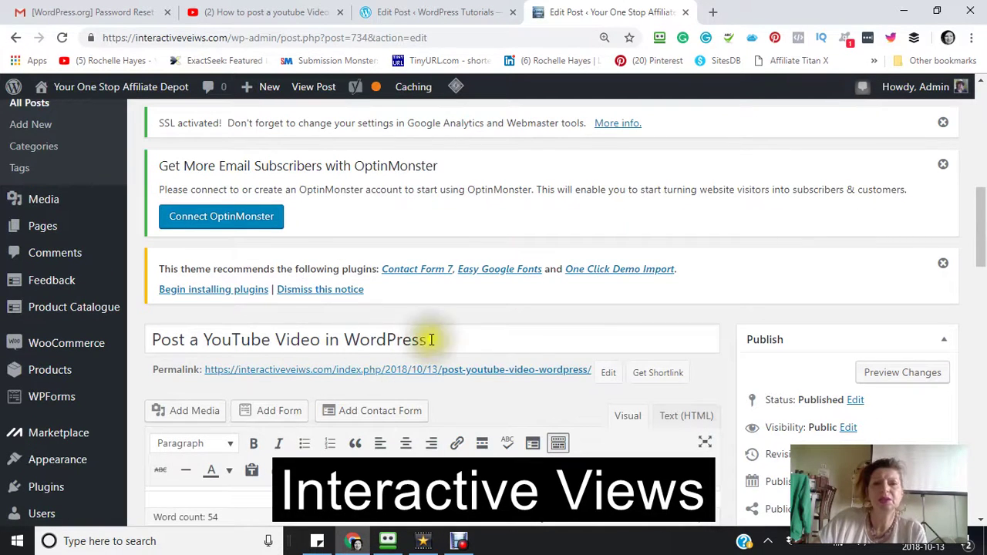
click(436, 342)
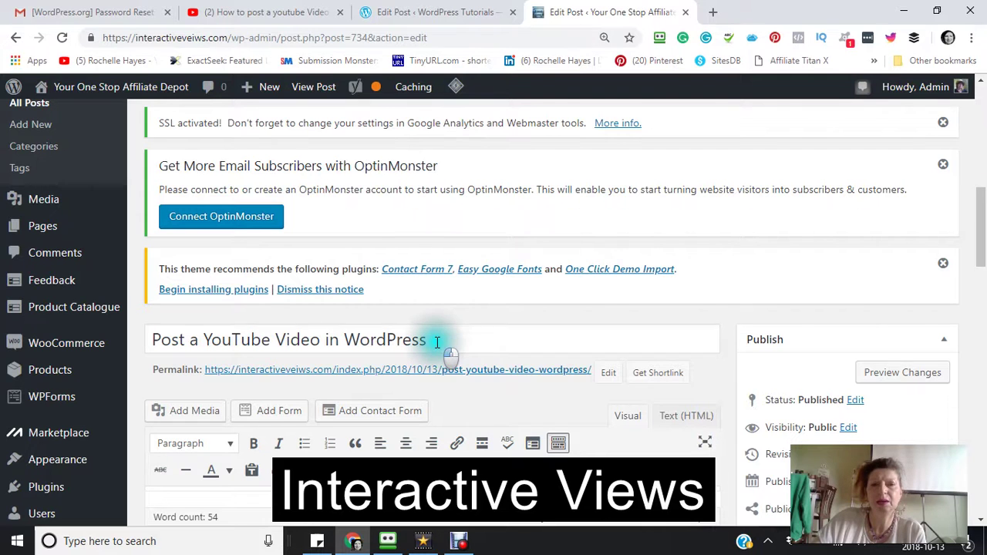
scroll(436, 342, down, 1)
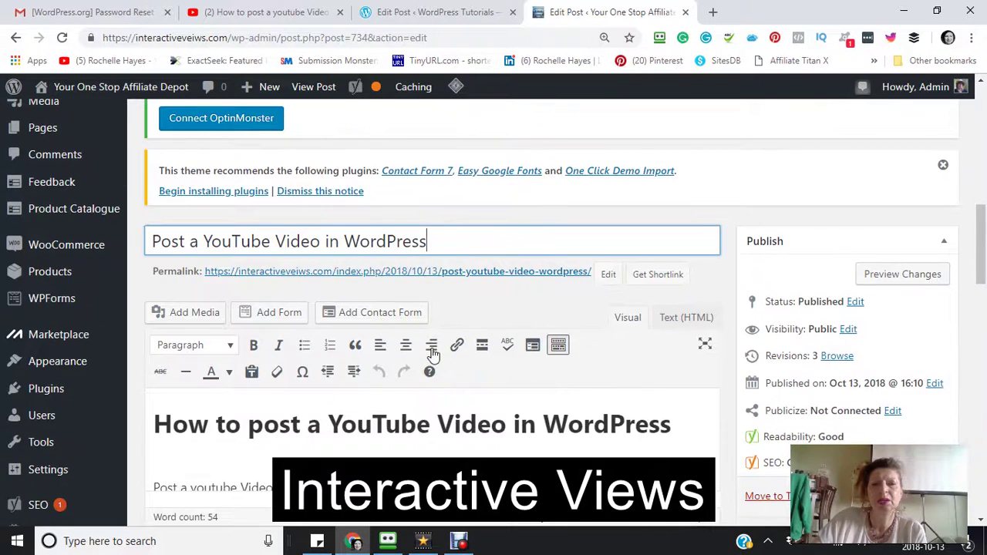
scroll(420, 349, down, 2)
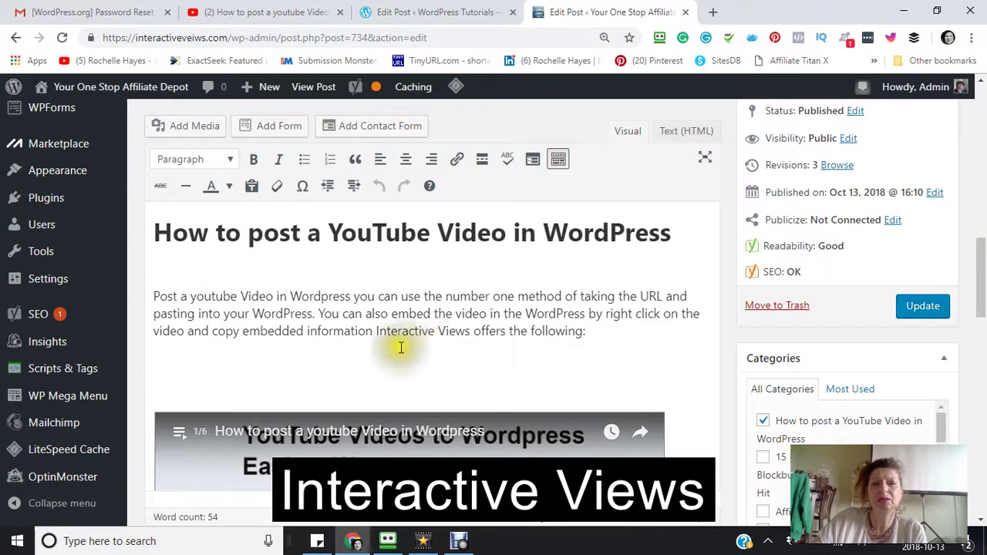
click(158, 236)
click(159, 236)
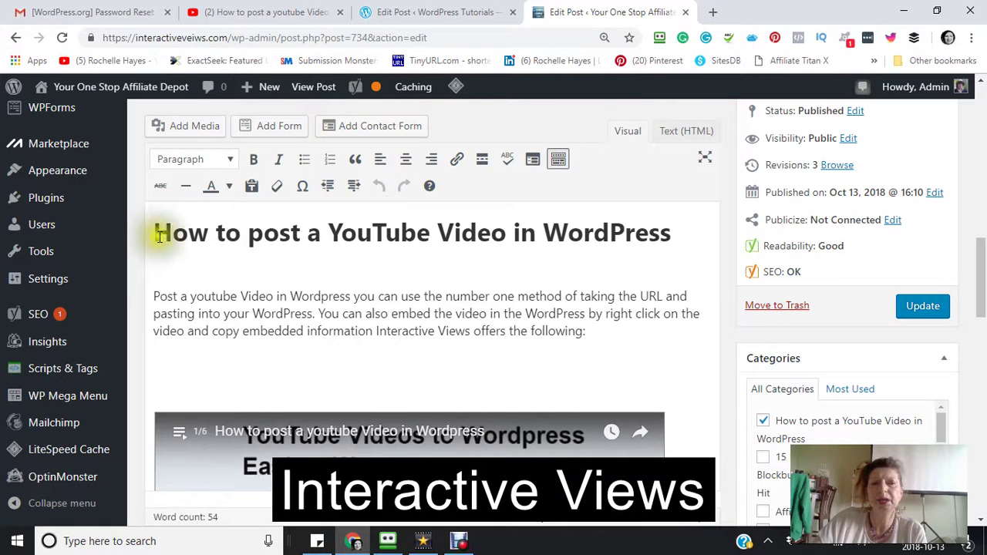
click(158, 239)
click(157, 239)
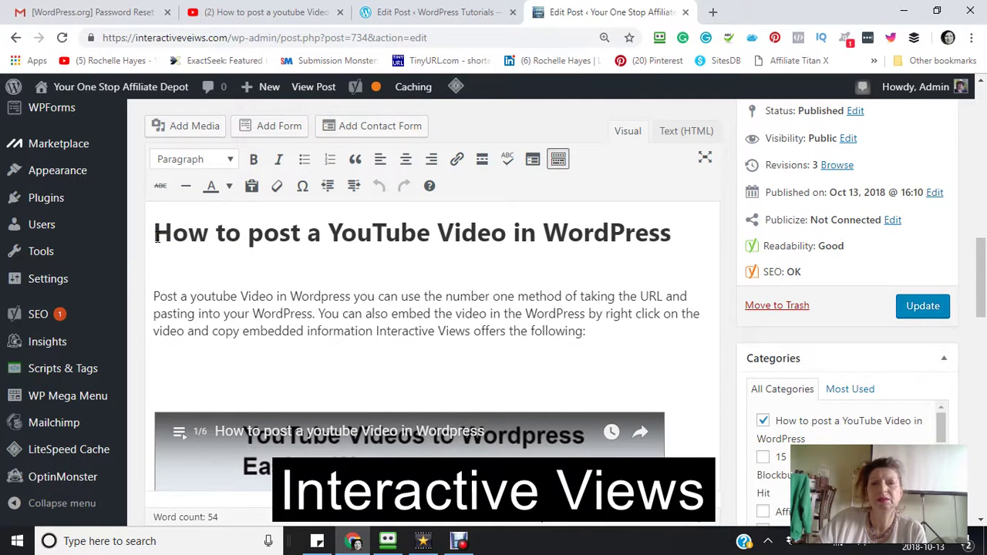
Look through the available paragraph and heading formats and check which one the heading "How to post a YouTube Video in WordPress" uses.
scroll(155, 232, down, 1)
scroll(154, 238, up, 2)
click(156, 232)
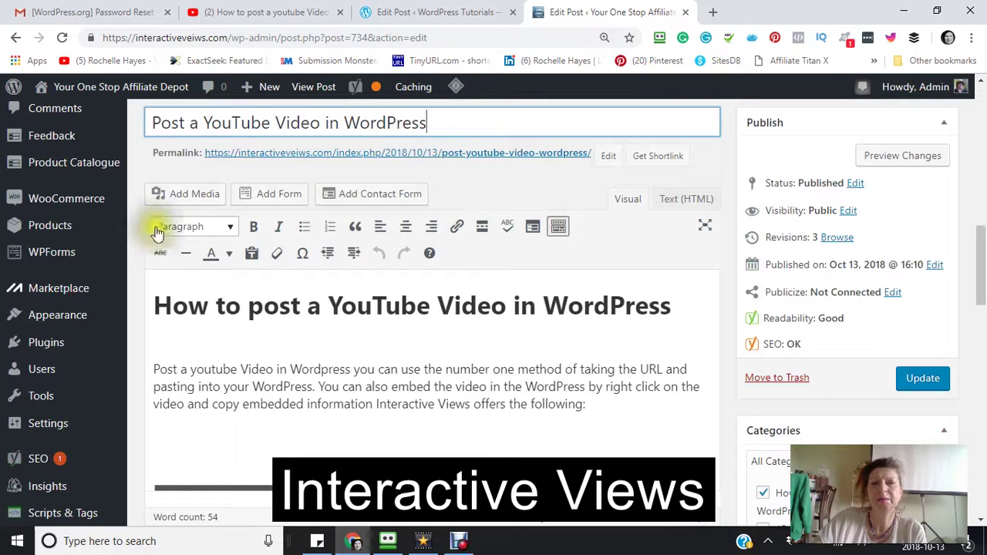
click(229, 229)
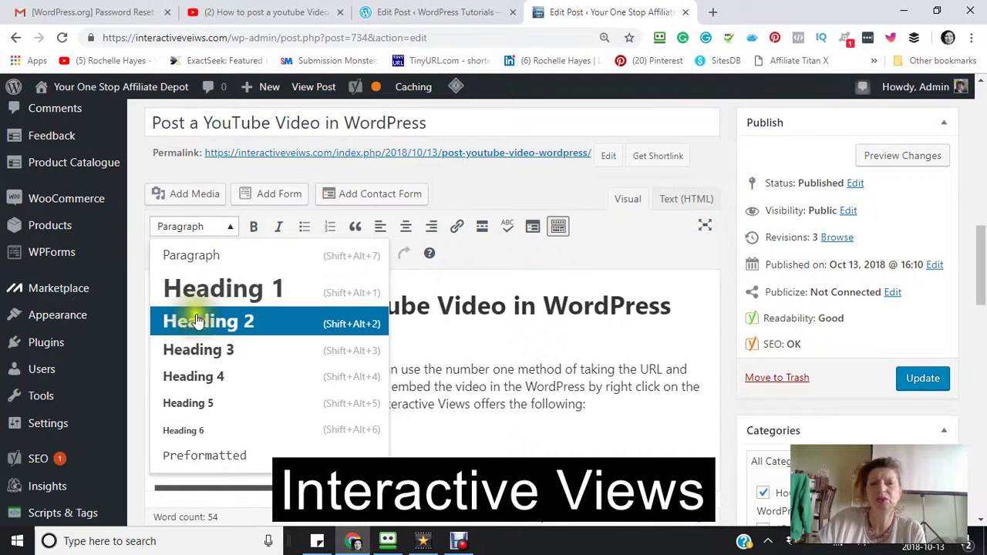
click(474, 262)
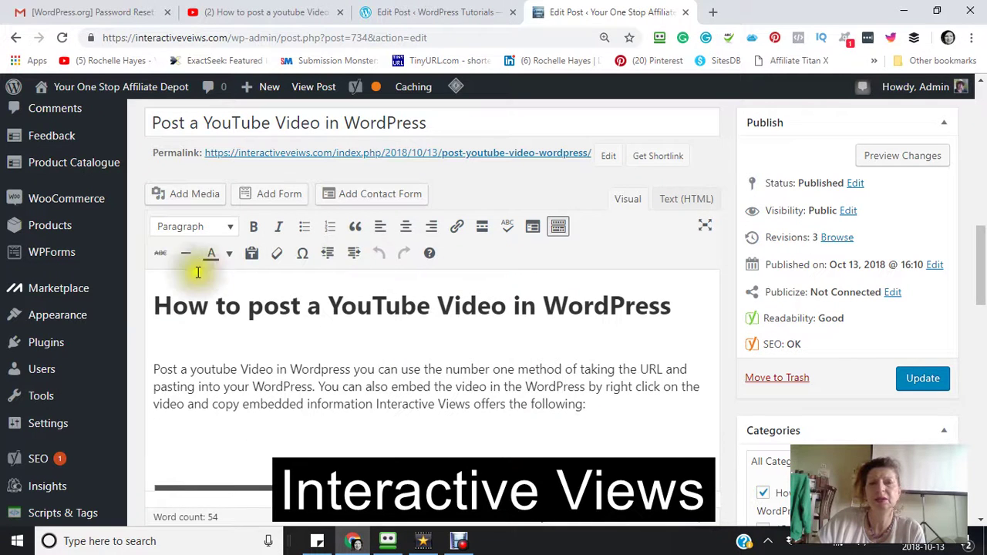
scroll(150, 274, down, 1)
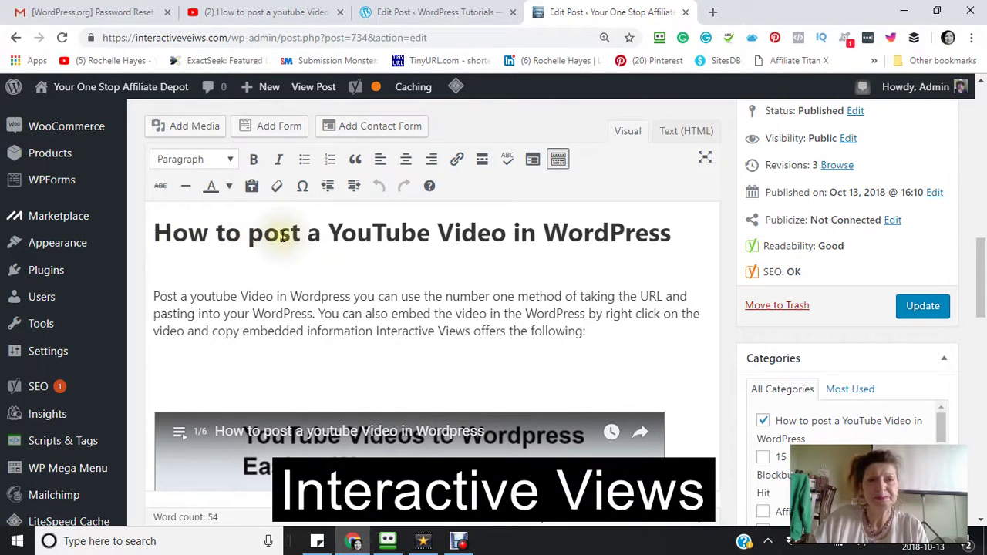
click(307, 236)
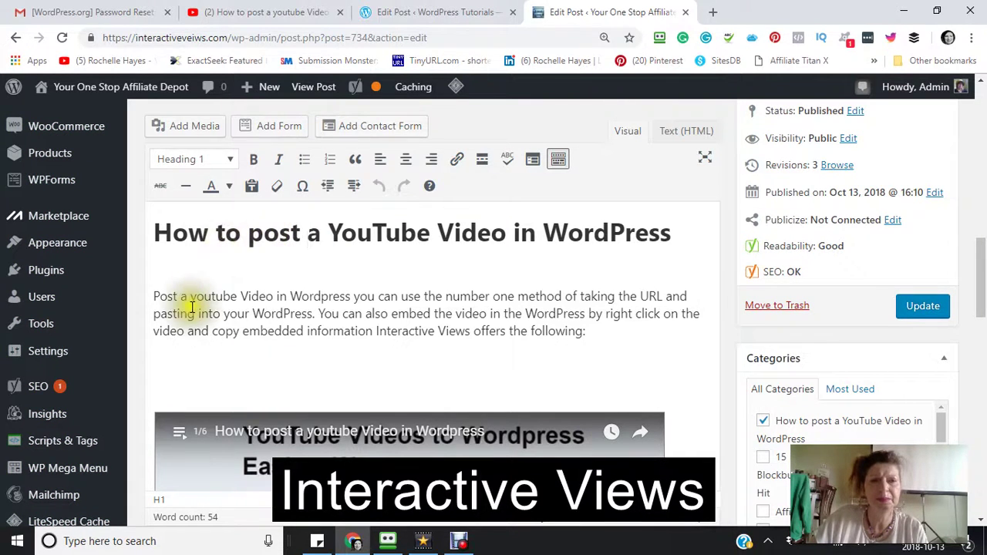
Copy the introductory paragraph from "Post a youtube Video in Wordpress" through "Interactive Views offers the following:".
scroll(201, 276, down, 1)
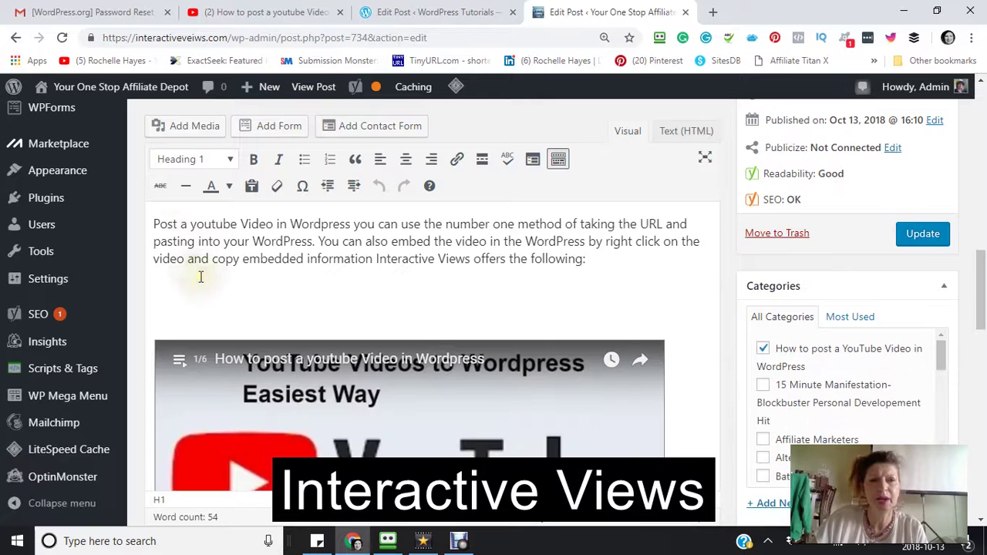
click(152, 224)
drag(152, 225, 594, 261)
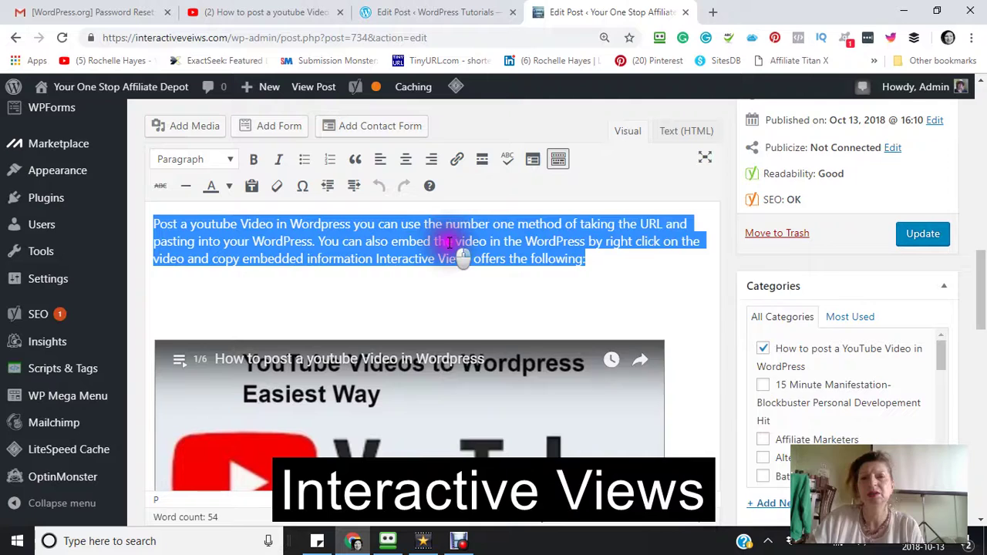
right_click(455, 245)
click(480, 270)
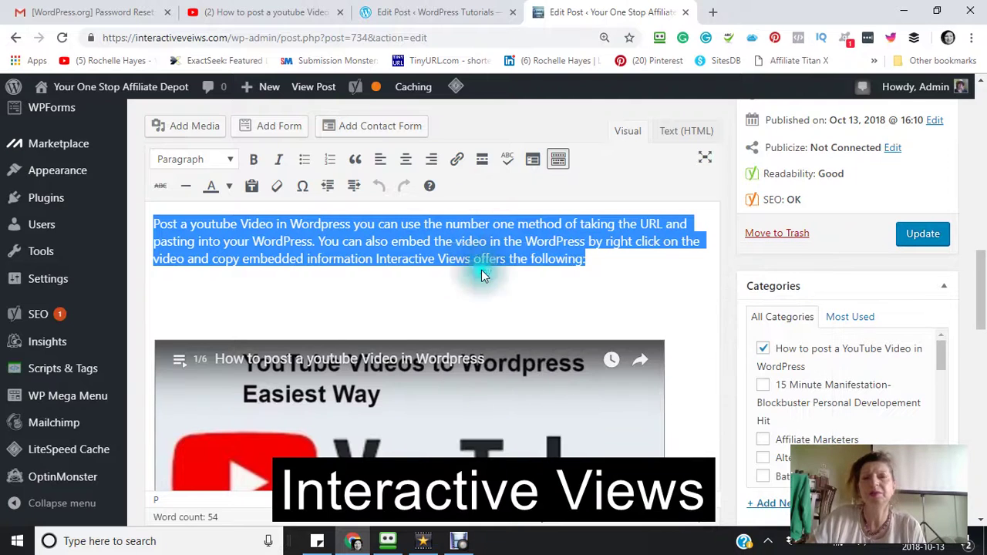
Switch to the WordPress Tutorials post, collapse its categories and tags, and expand the additional post options.
click(392, 12)
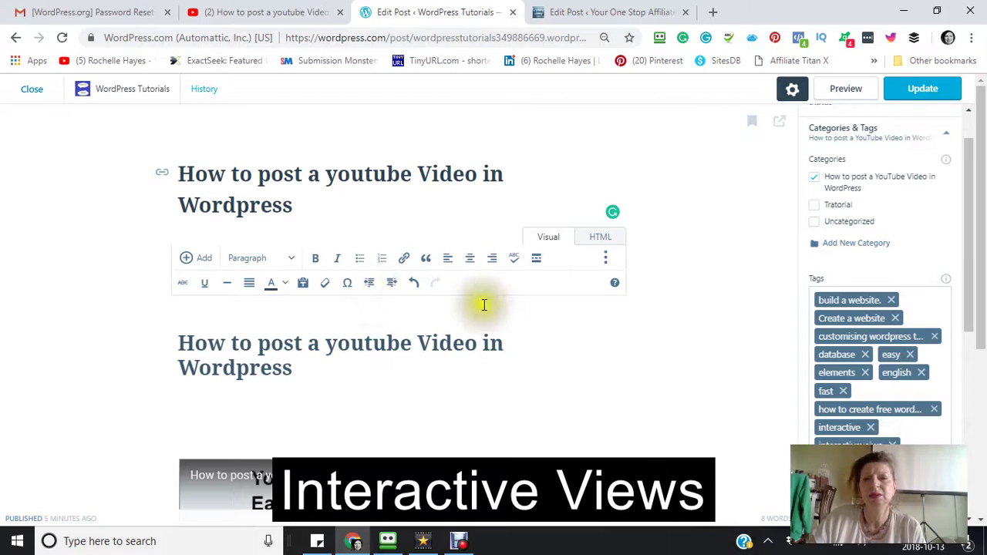
scroll(484, 305, down, 4)
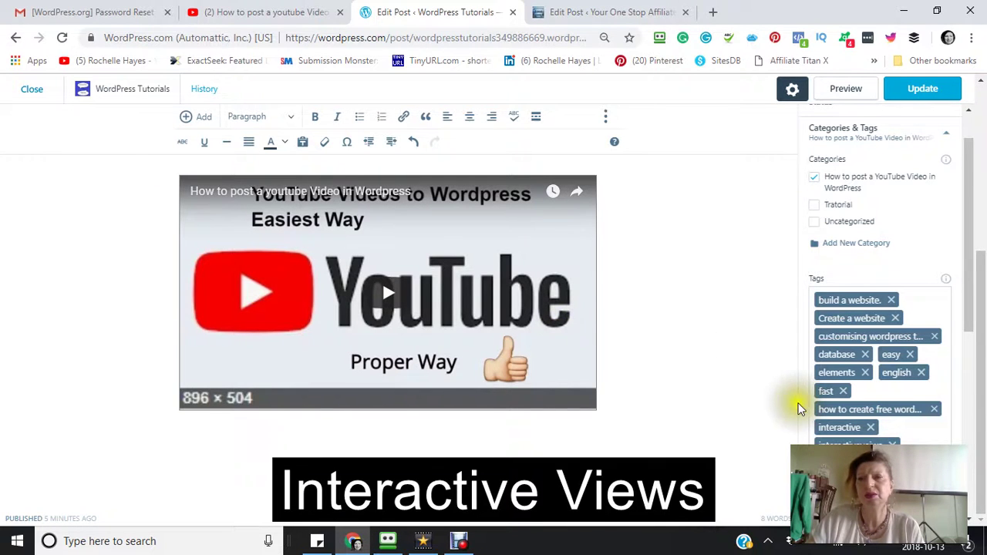
scroll(796, 414, up, 3)
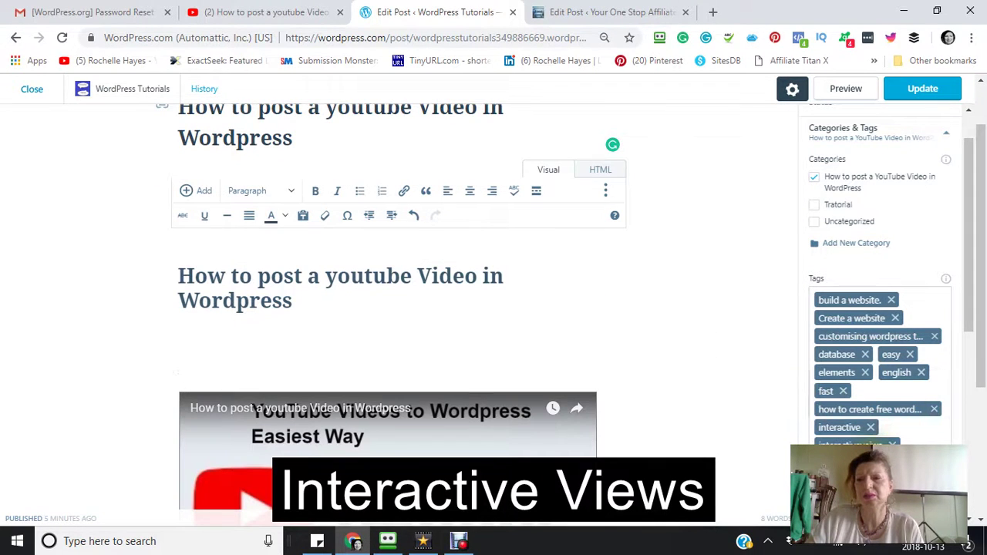
scroll(983, 527, down, 3)
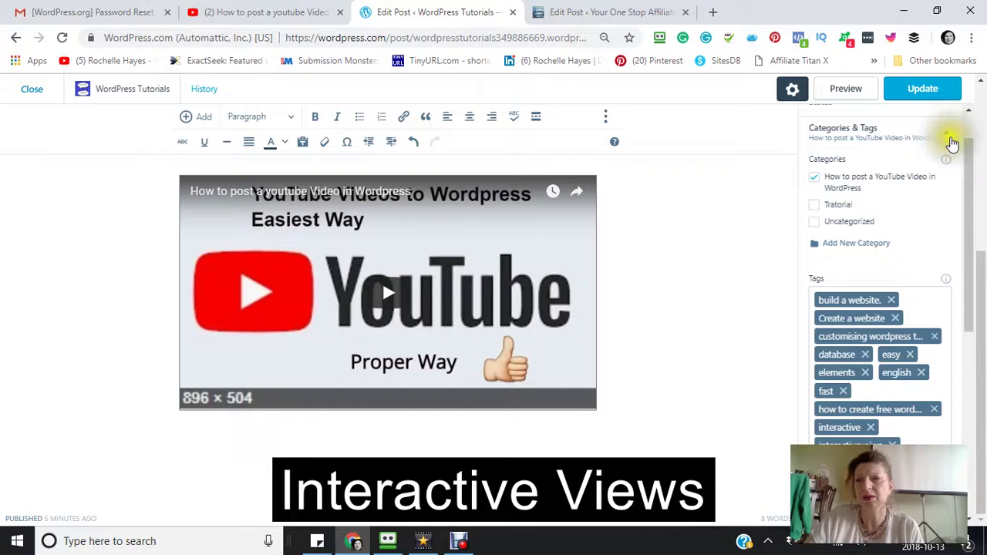
click(948, 137)
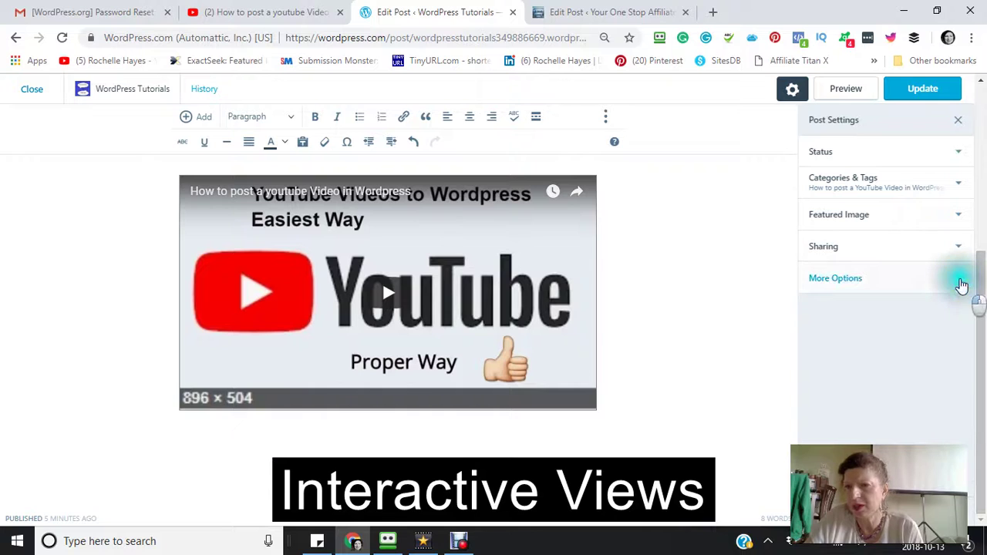
click(961, 284)
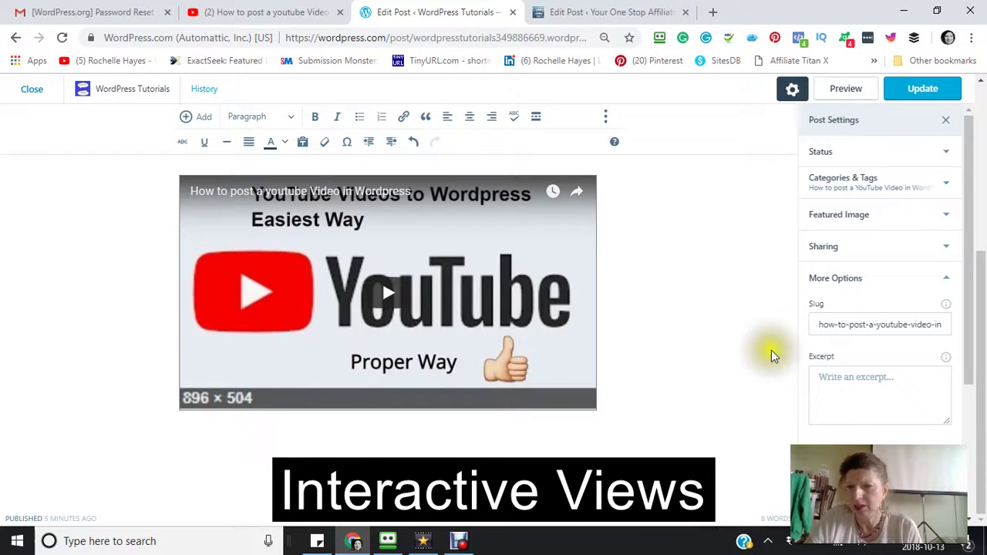
Paste the copied introductory paragraph as the post's excerpt and check the location and discussion settings.
click(827, 392)
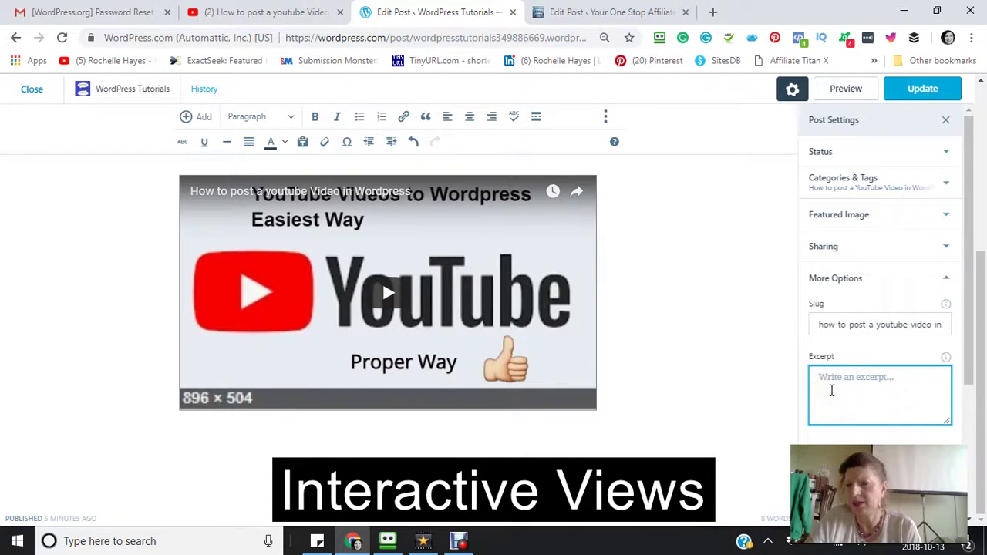
right_click(829, 389)
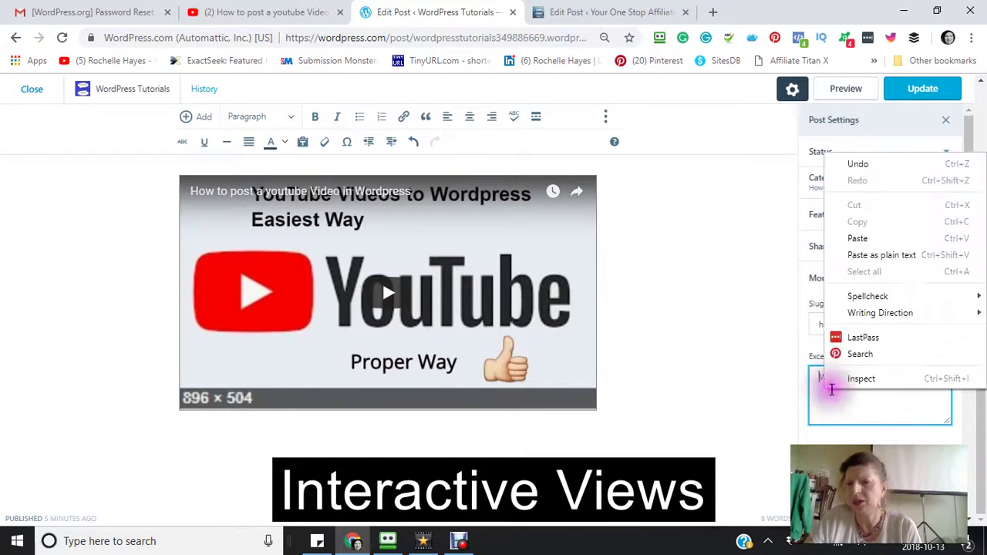
click(861, 240)
click(836, 401)
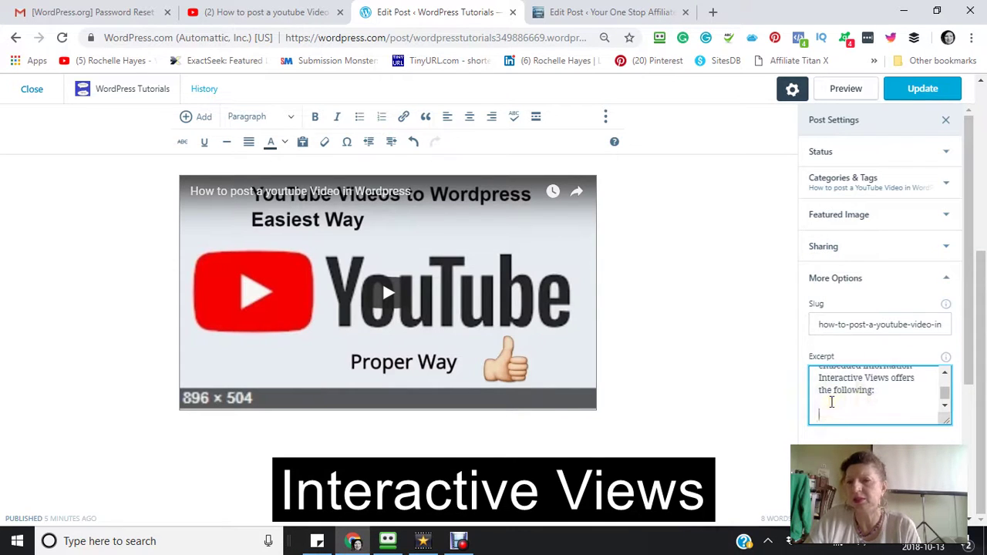
scroll(820, 432, down, 1)
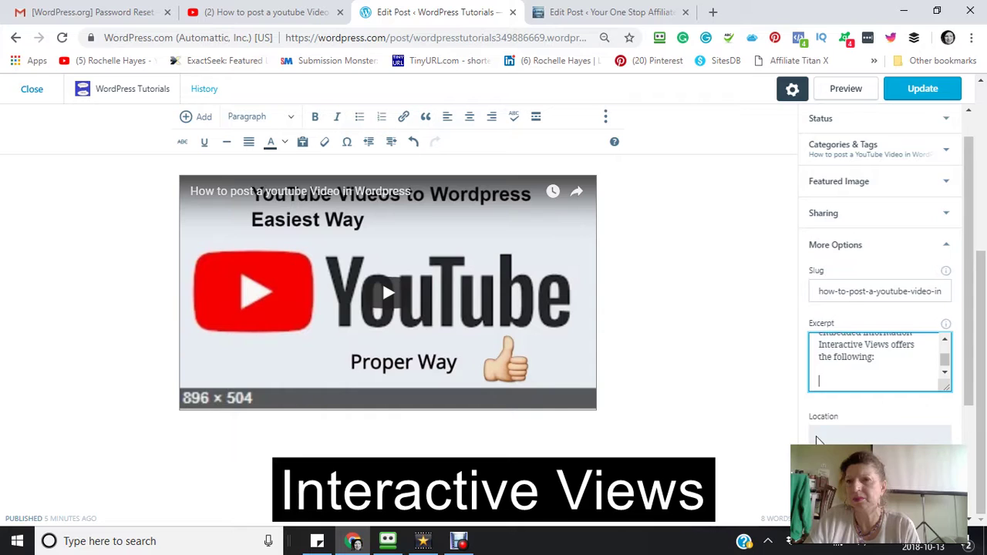
scroll(814, 436, down, 2)
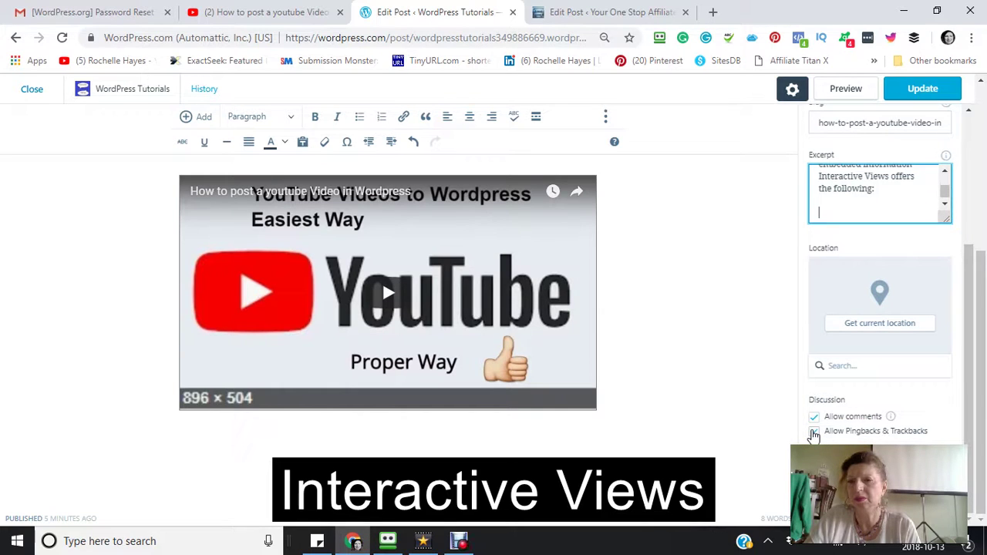
Update the published WordPress Tutorials post to save its new excerpt.
click(814, 432)
scroll(806, 430, up, 3)
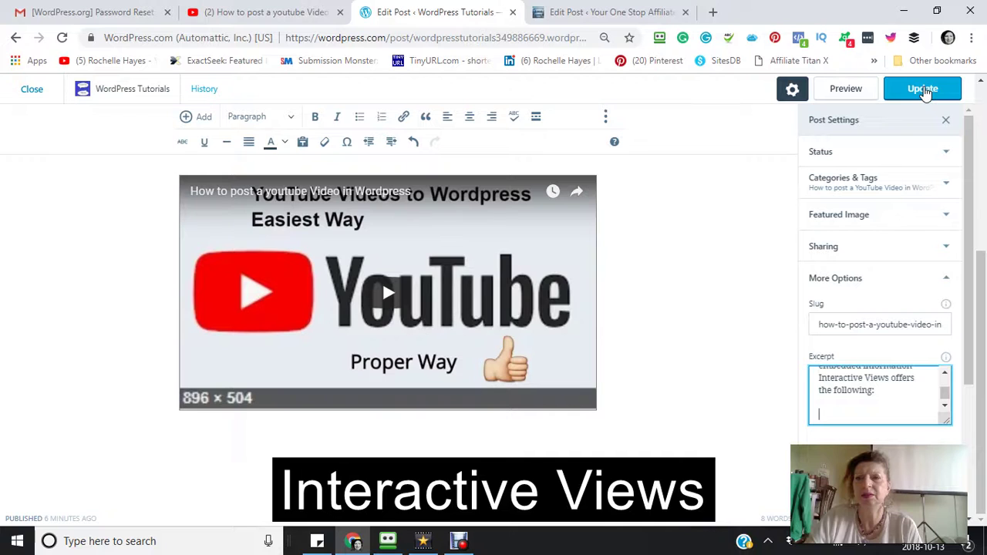
click(924, 90)
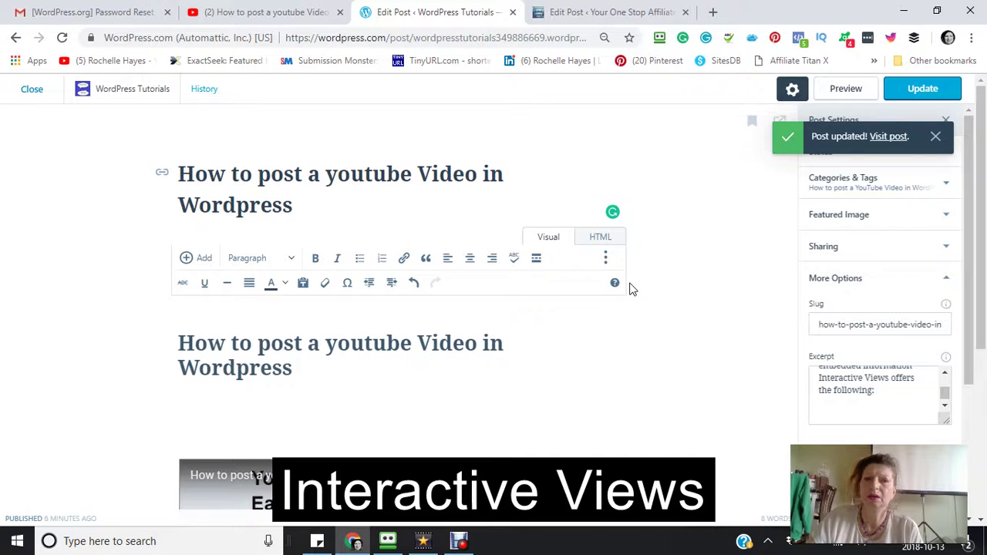
Paste the copied introductory paragraph into the post body between the heading and the video, and update the post.
scroll(631, 289, down, 4)
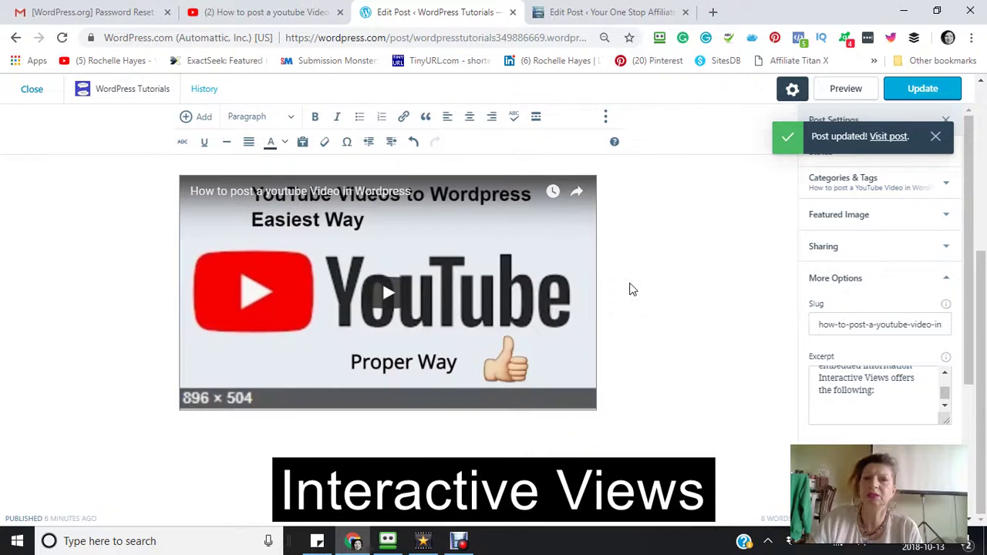
scroll(631, 289, up, 4)
scroll(642, 246, down, 4)
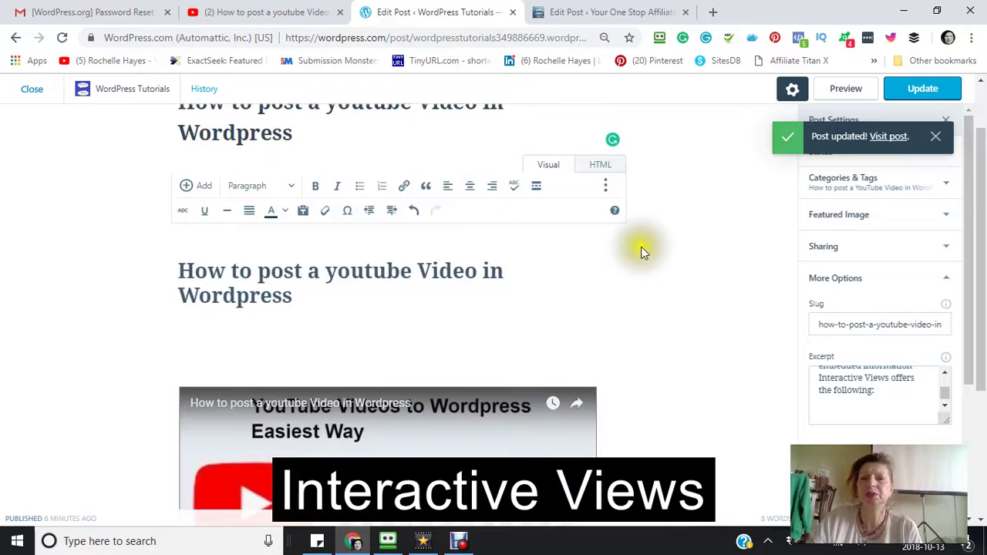
scroll(640, 264, up, 4)
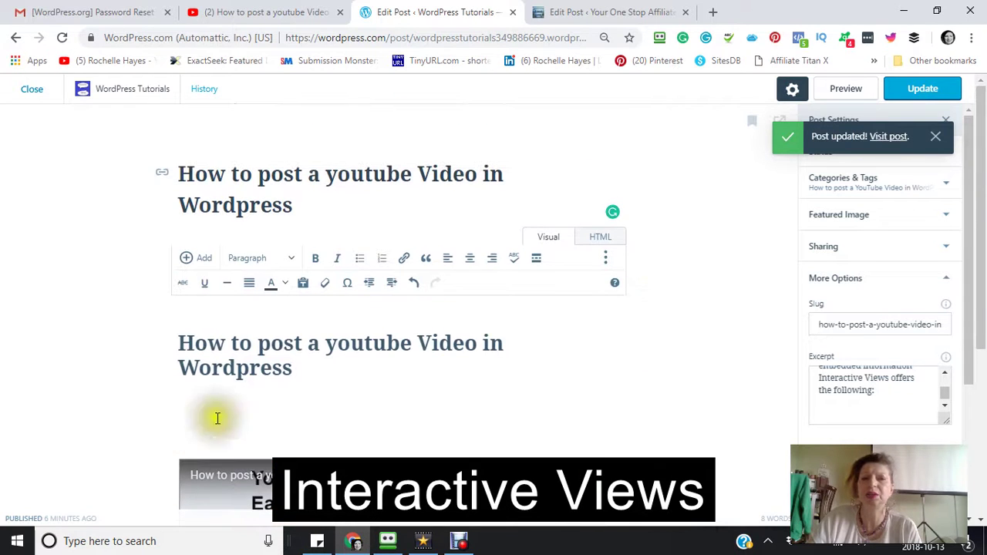
click(311, 378)
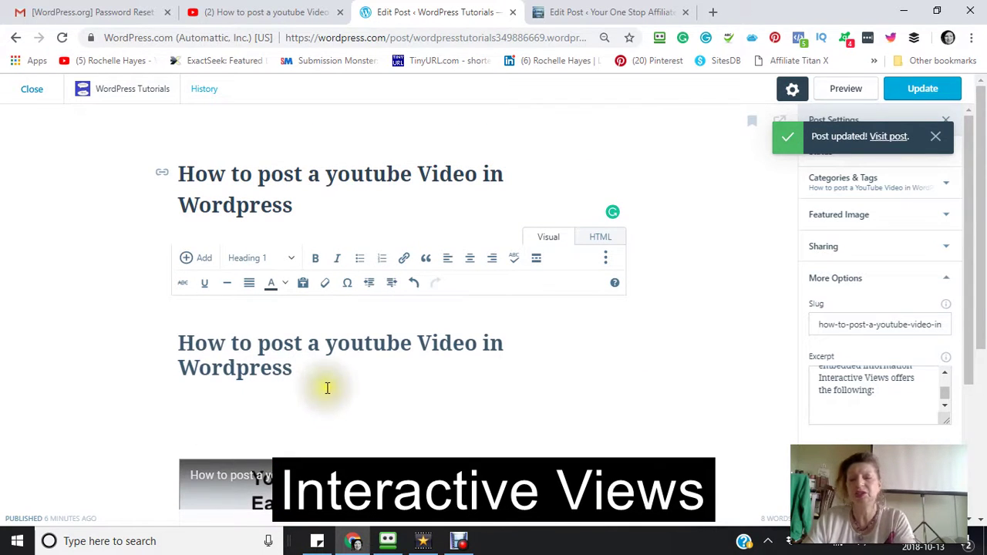
key(Return)
right_click(198, 418)
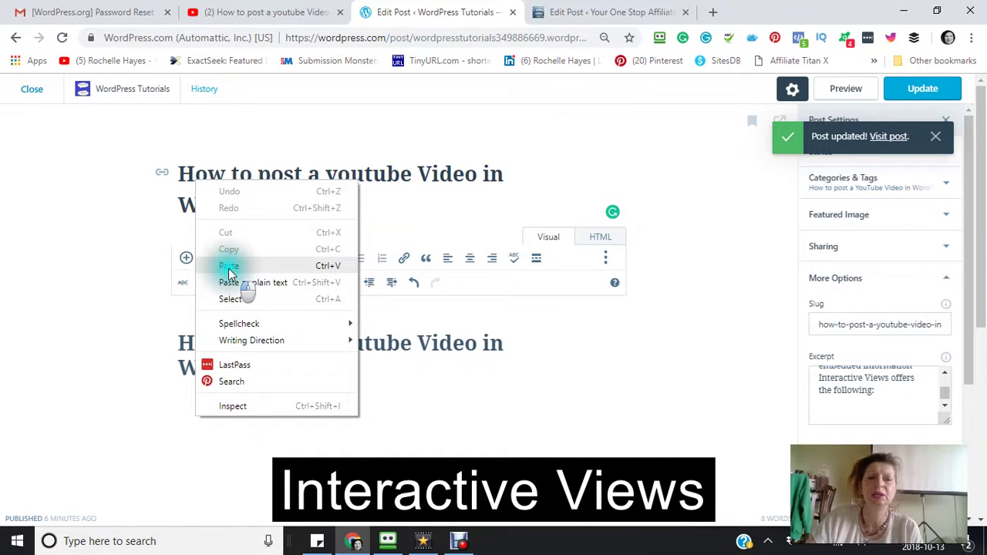
click(229, 267)
scroll(459, 373, down, 1)
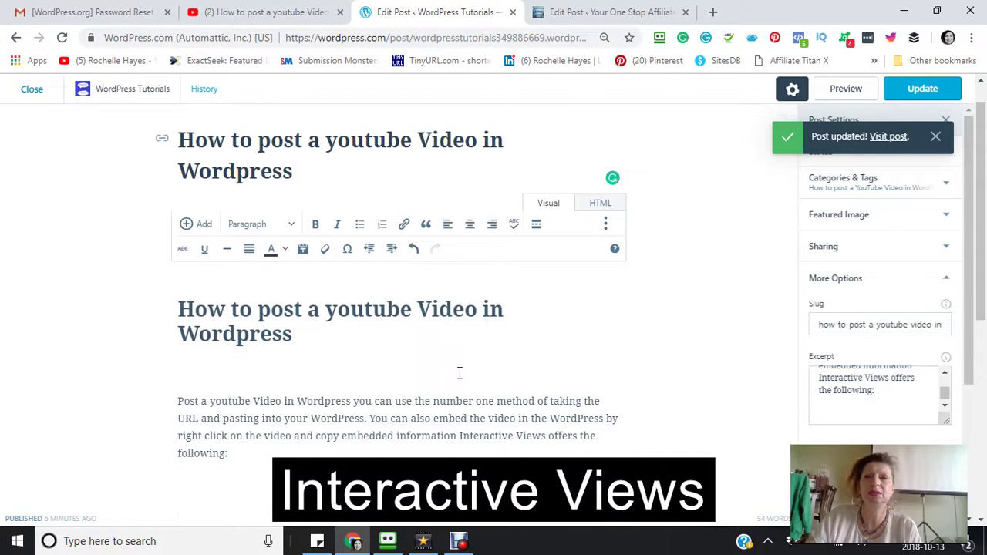
scroll(448, 363, down, 1)
scroll(448, 363, up, 2)
click(926, 91)
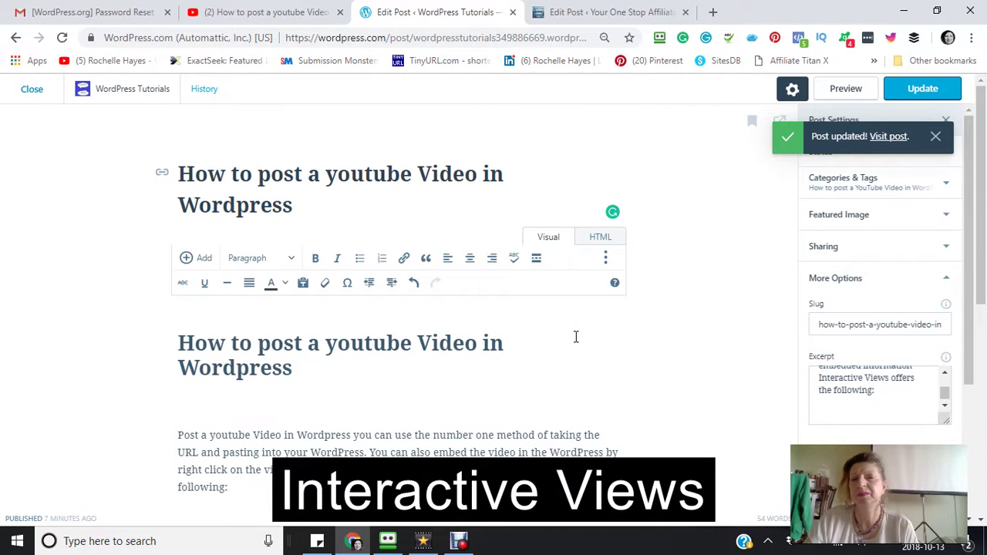
Switch to the Your One Stop Affiliate Depot post and examine its assigned categories and tags.
click(618, 16)
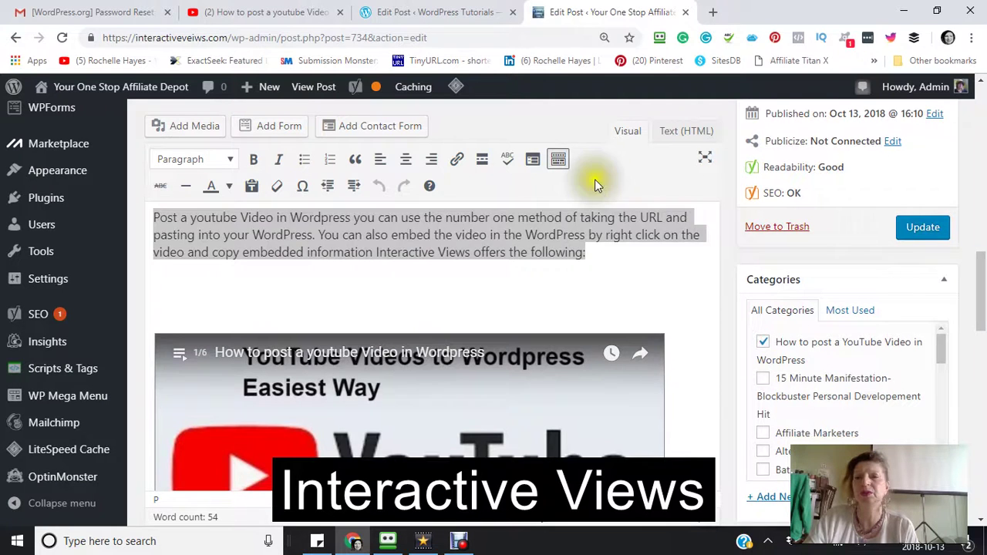
scroll(599, 179, down, 3)
scroll(590, 180, up, 1)
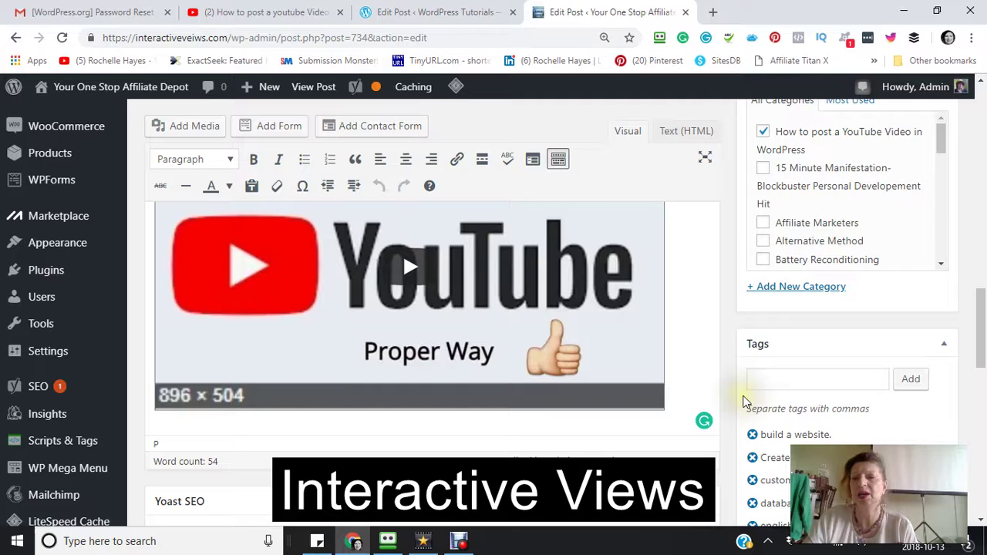
scroll(745, 401, down, 7)
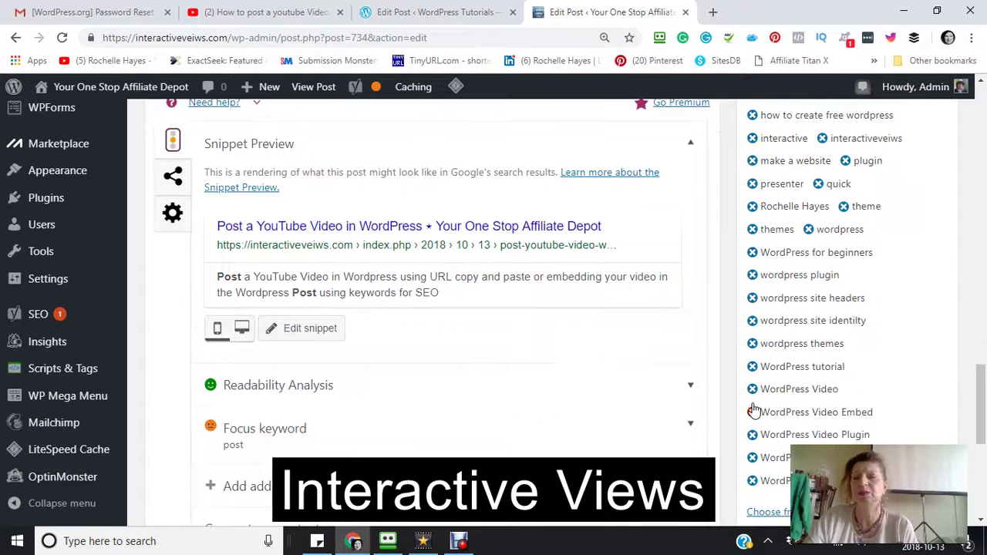
scroll(755, 411, up, 2)
scroll(754, 411, up, 4)
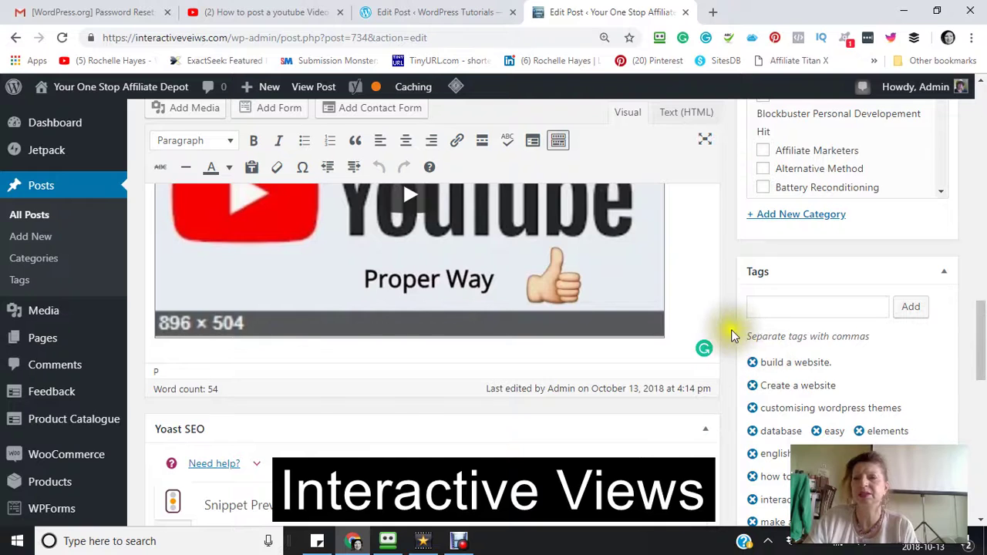
scroll(734, 332, up, 1)
scroll(729, 335, up, 1)
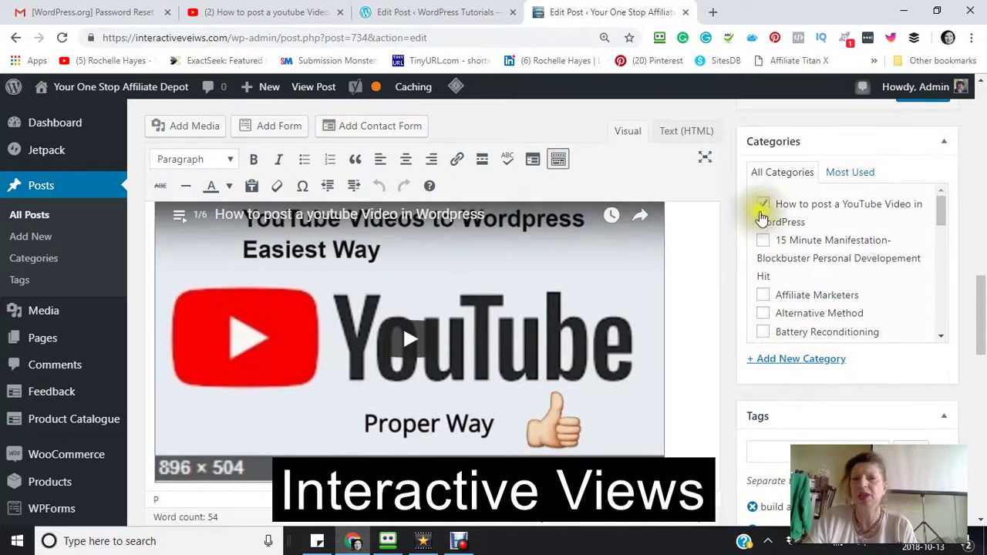
Examine the second site's post settings, including sharing, featured image, revisions and the Yoast SEO snippet and keyword sections.
scroll(733, 294, down, 15)
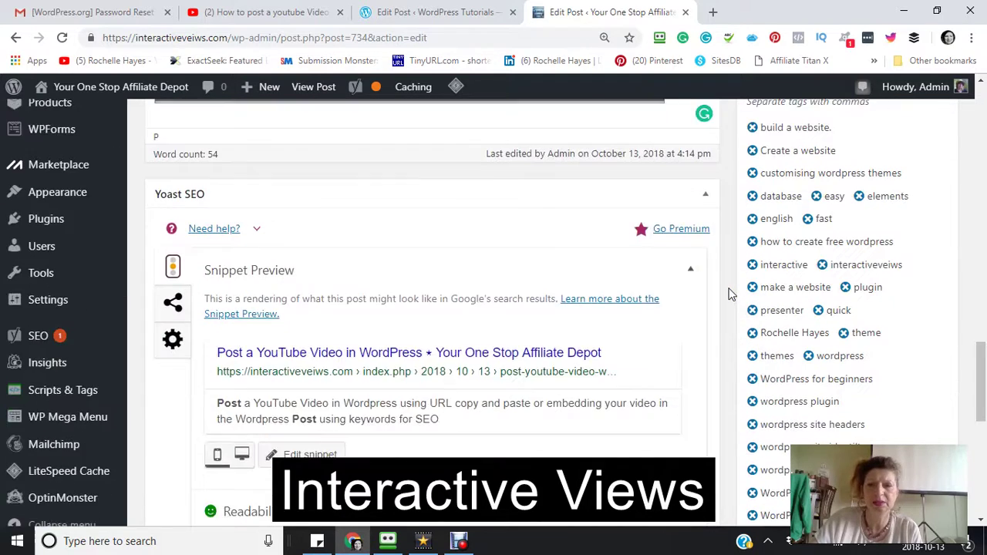
scroll(730, 294, down, 2)
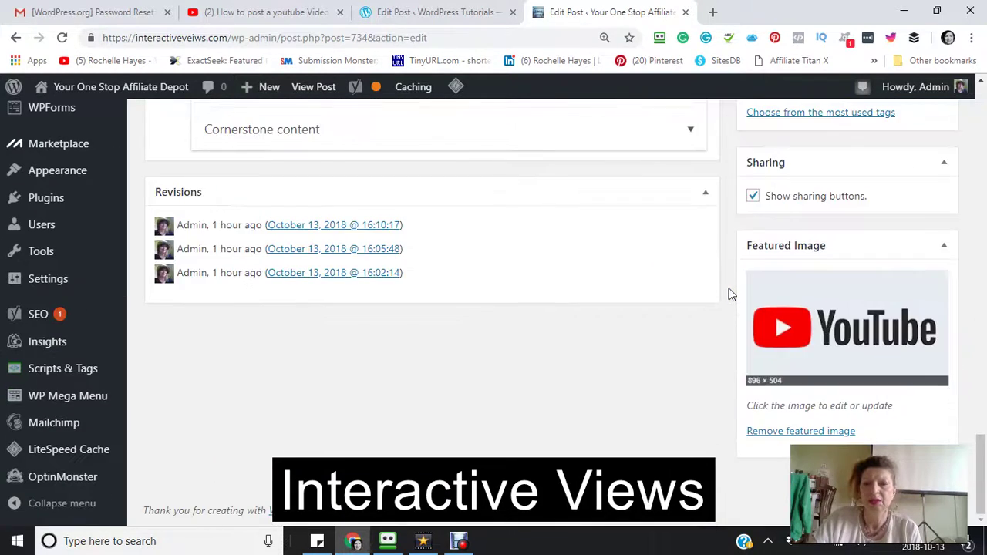
scroll(731, 294, up, 6)
scroll(731, 294, down, 3)
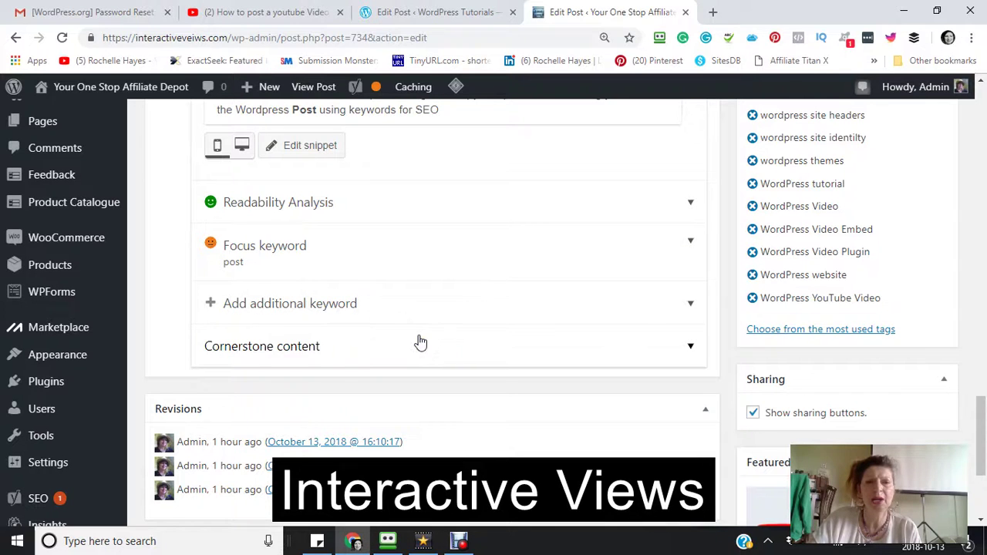
scroll(419, 342, down, 2)
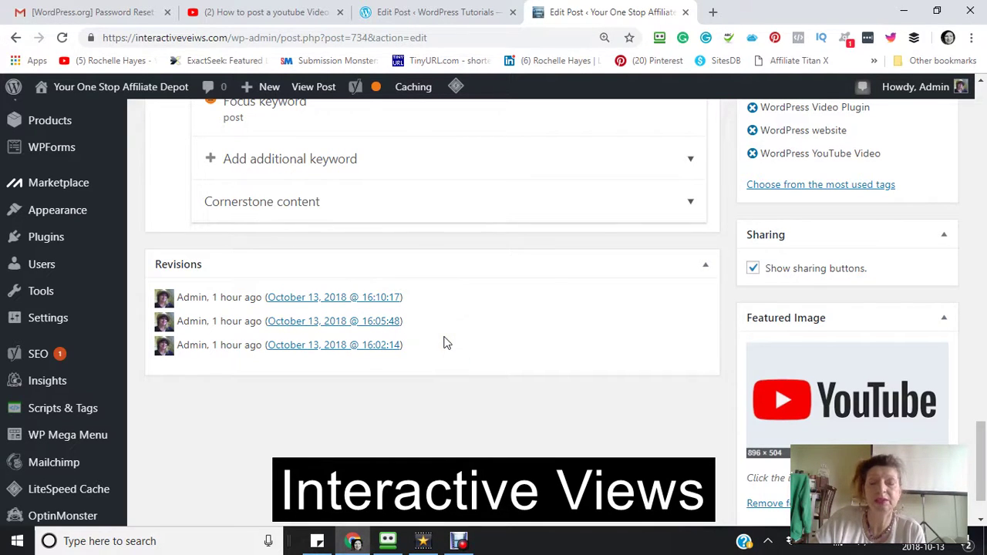
scroll(440, 337, up, 8)
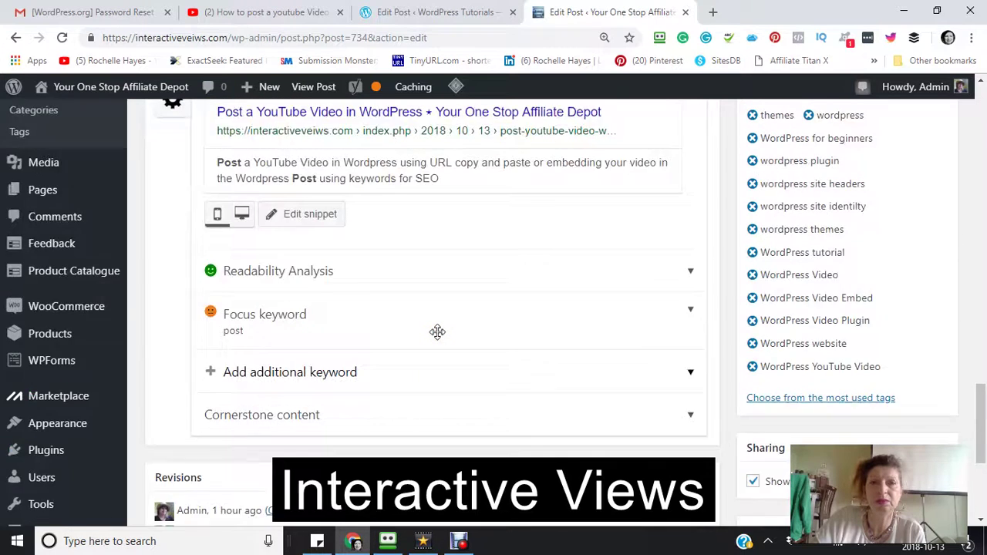
scroll(438, 339, down, 1)
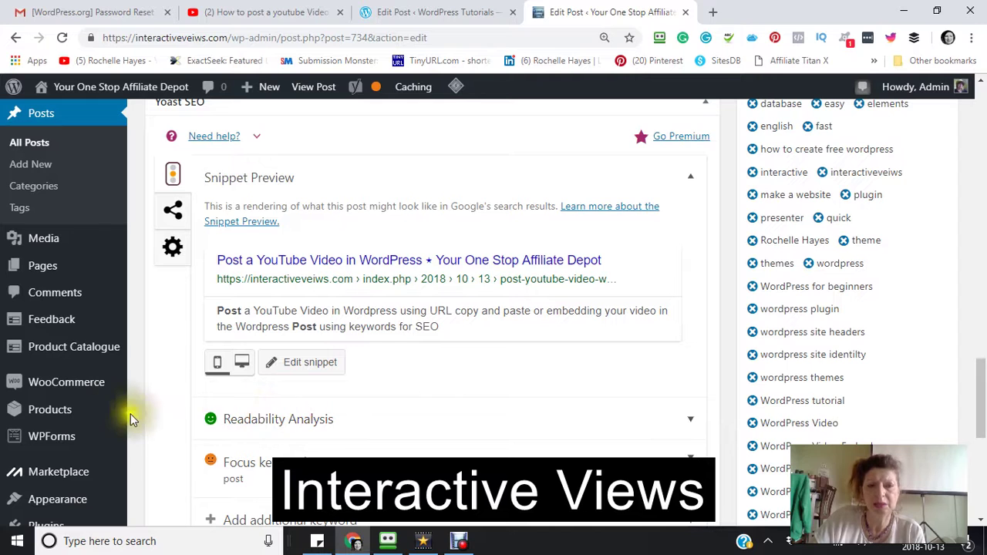
Open the page for adding new plugins on the Your One Stop Affiliate Depot site.
scroll(120, 423, down, 3)
mouse_move(37, 316)
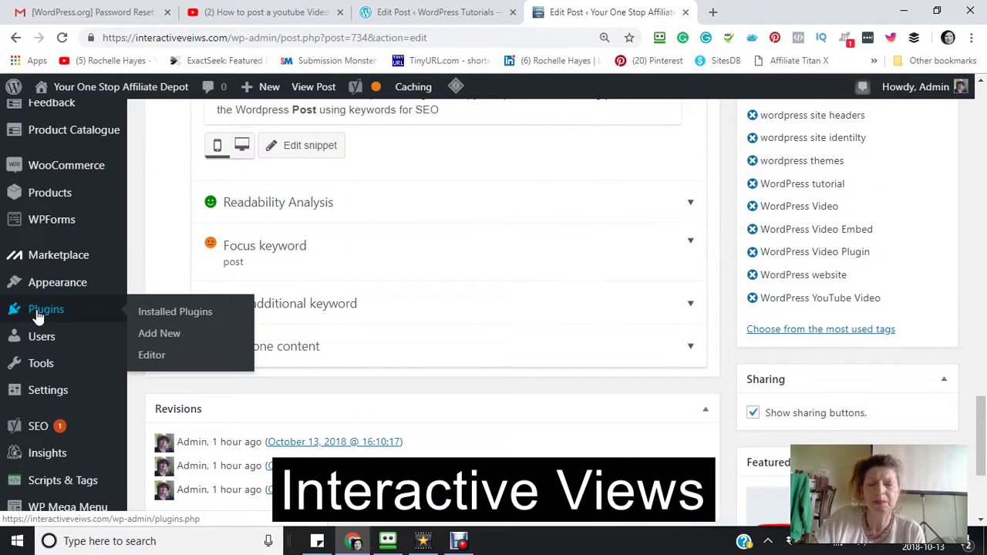
click(162, 318)
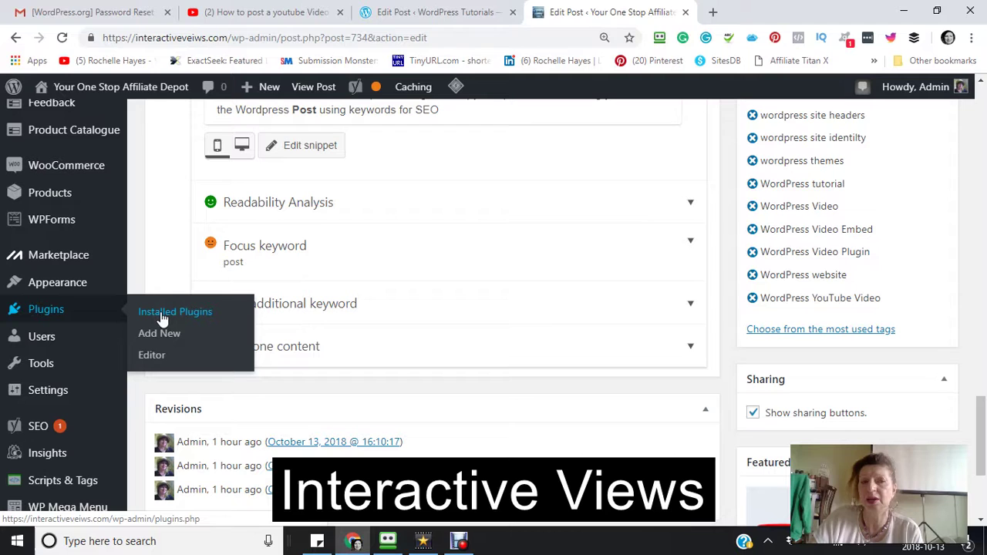
click(156, 316)
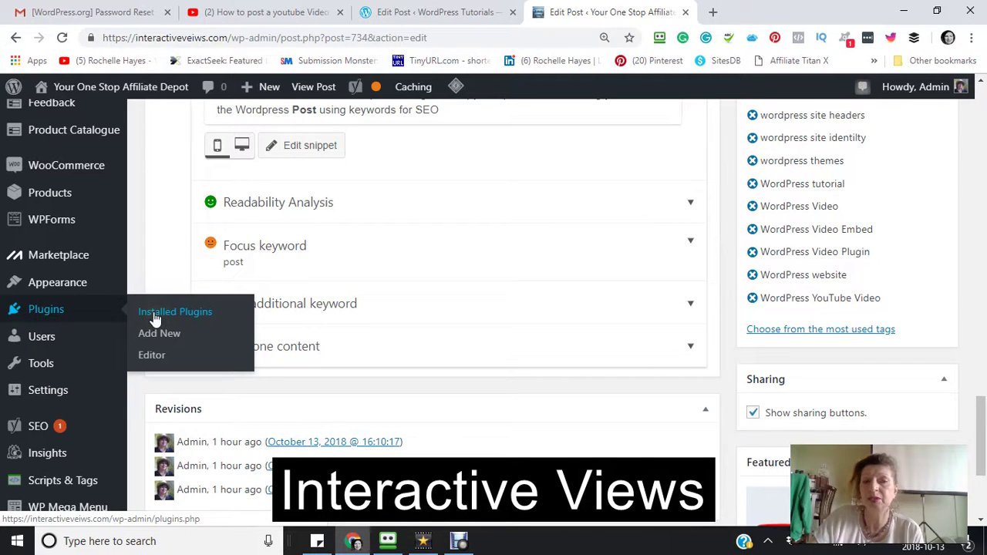
click(153, 338)
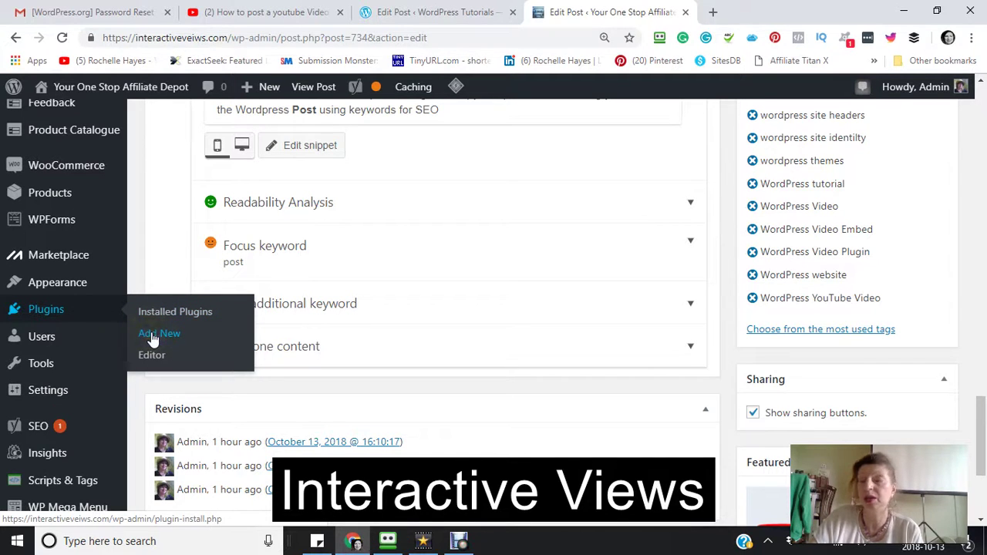
click(153, 338)
click(154, 338)
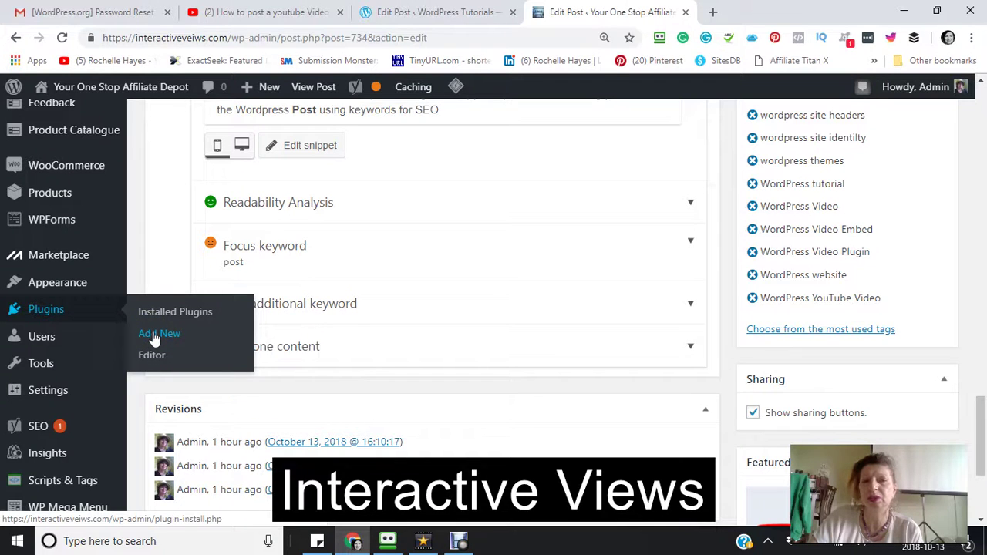
click(154, 337)
click(151, 334)
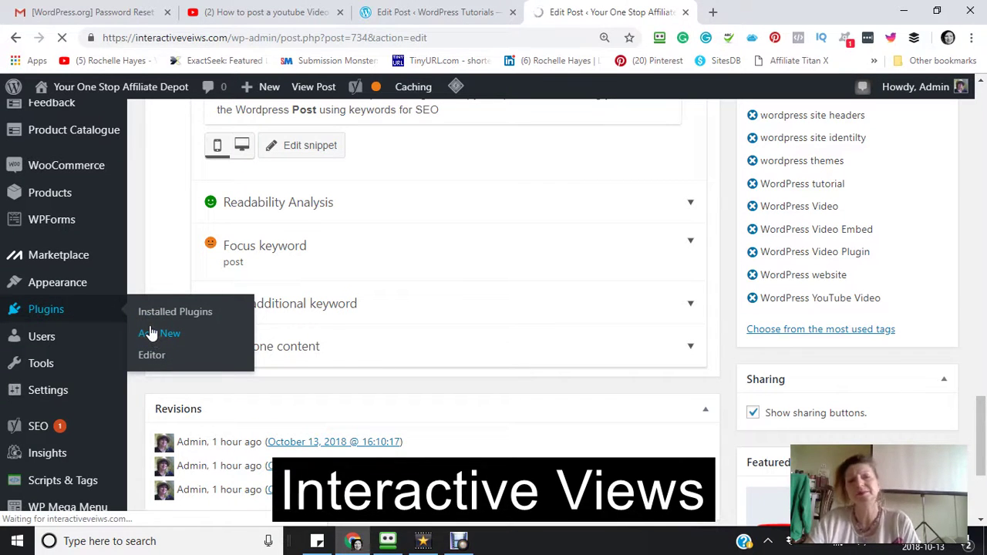
click(151, 335)
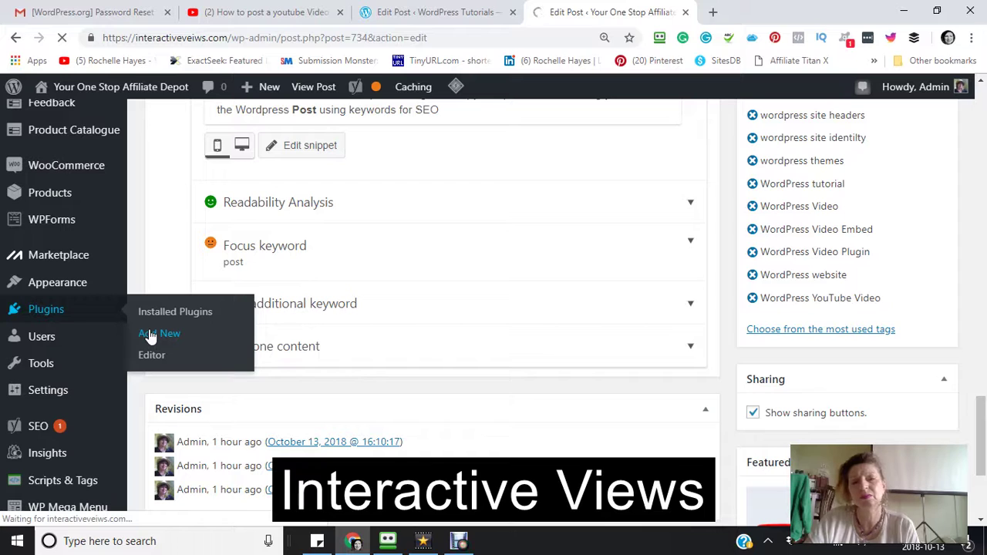
click(151, 336)
click(154, 337)
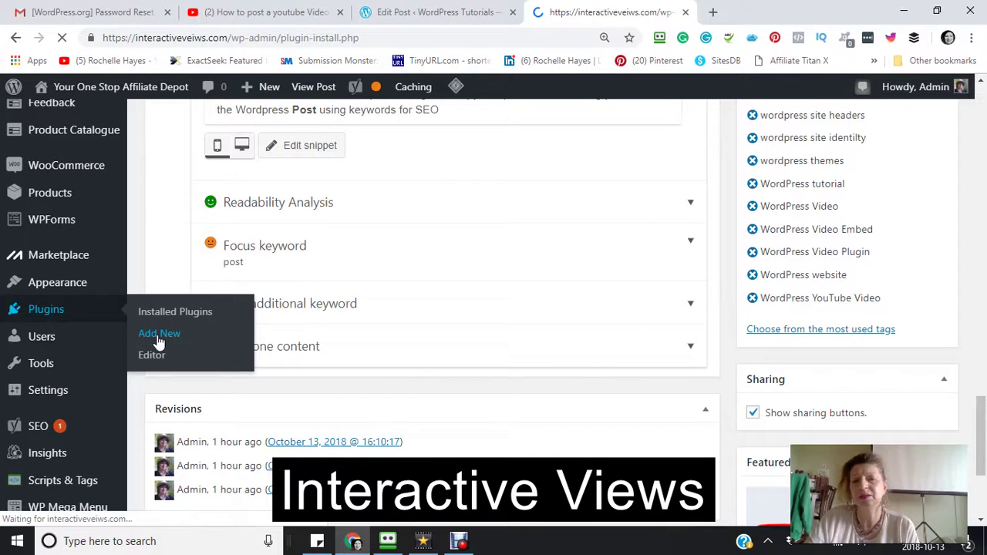
click(280, 330)
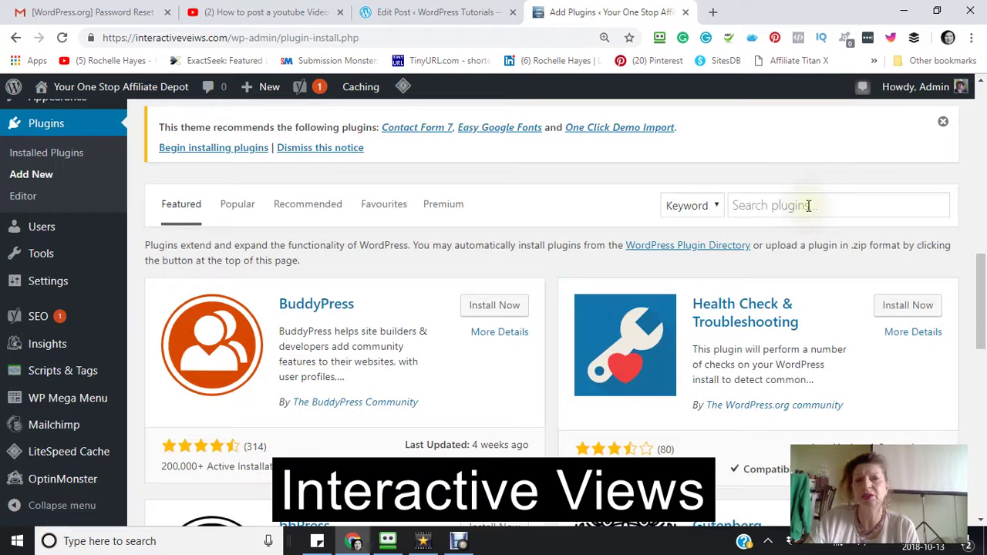
Search the plugin directory for "seo yoast" and examine the Yoast SEO plugin entry.
click(807, 205)
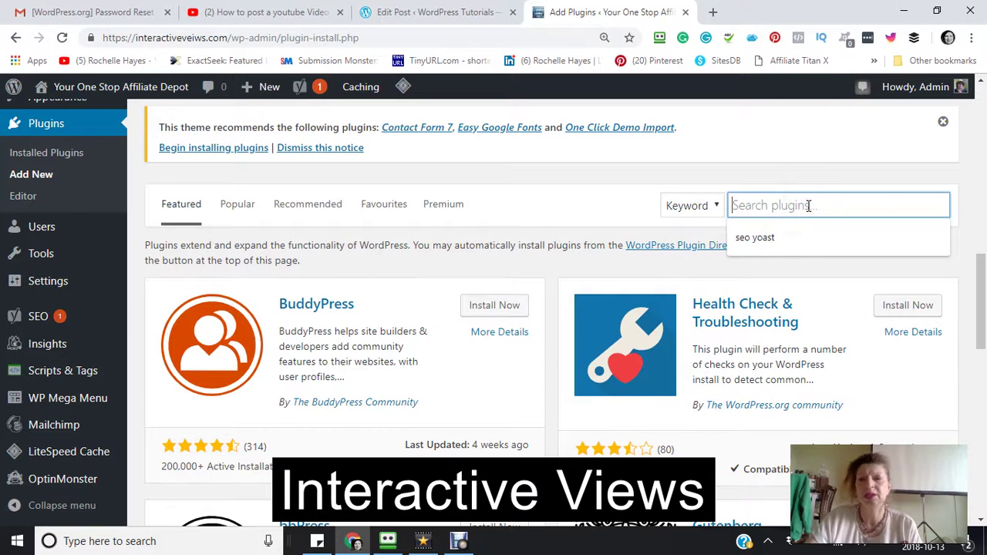
click(752, 240)
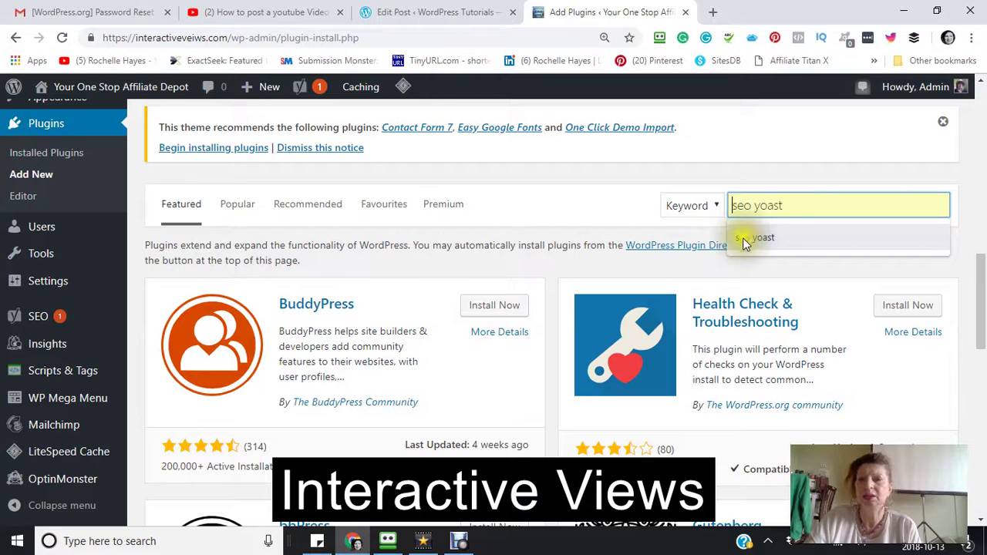
click(745, 241)
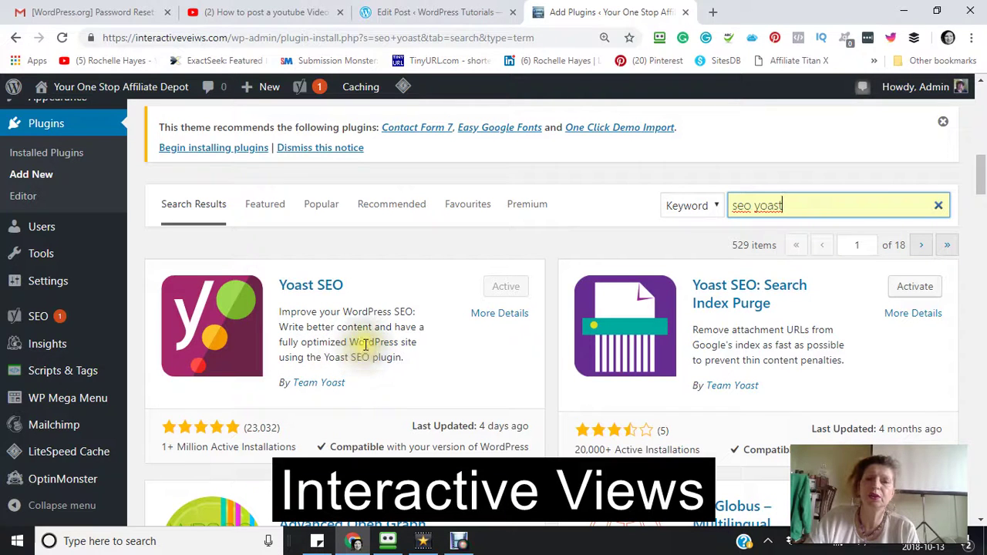
scroll(358, 345, down, 1)
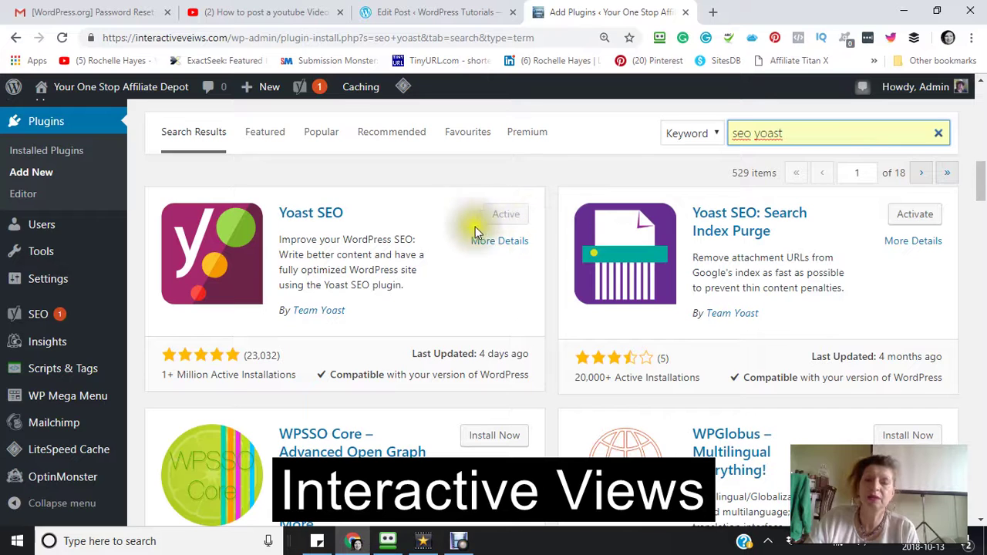
scroll(434, 265, up, 8)
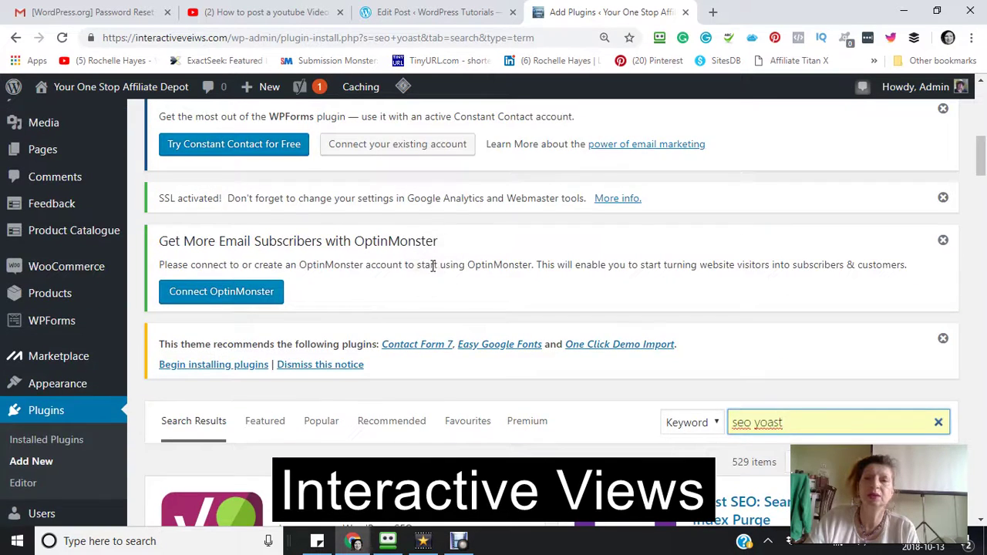
scroll(434, 283, down, 6)
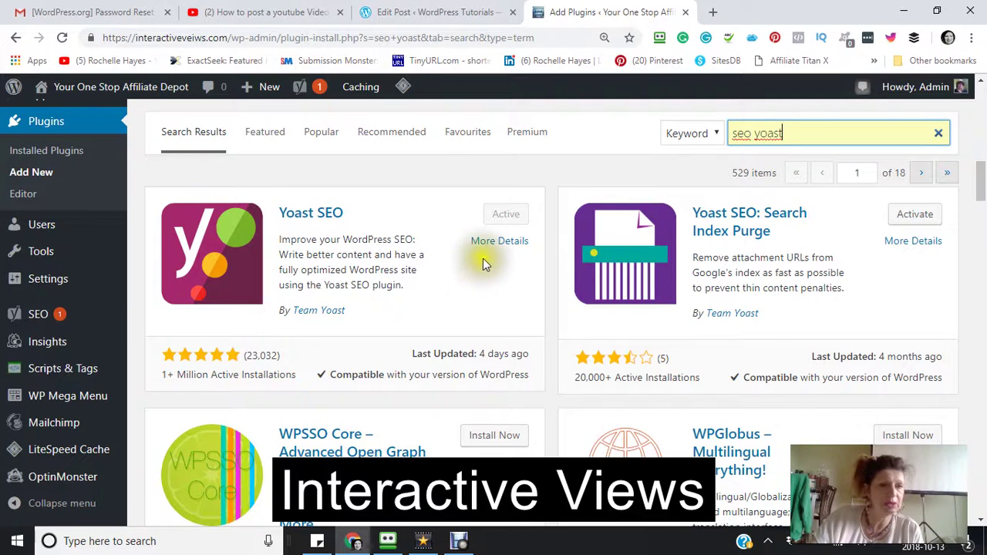
Look over the Yoast plugin search results and open the list of all posts on the site.
scroll(127, 363, down, 2)
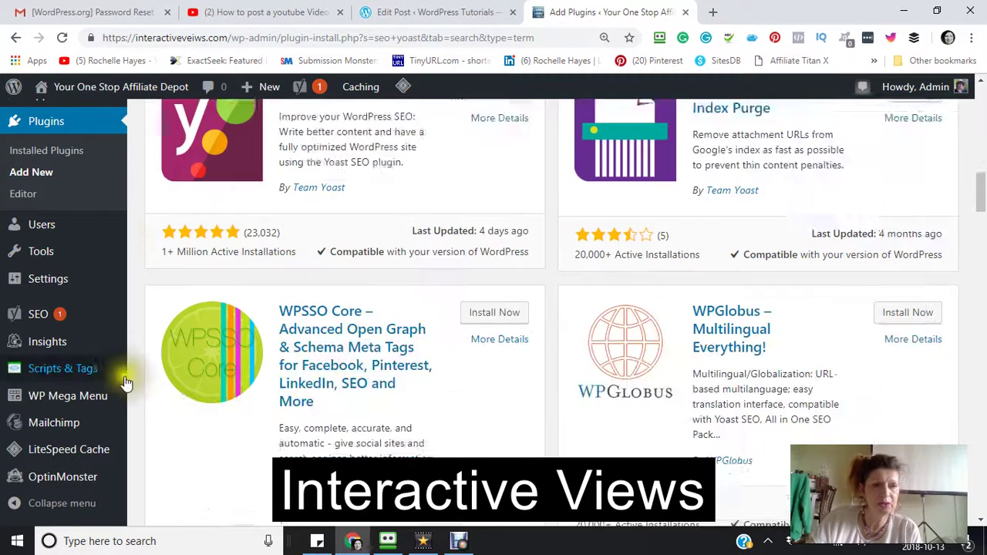
scroll(125, 372, up, 4)
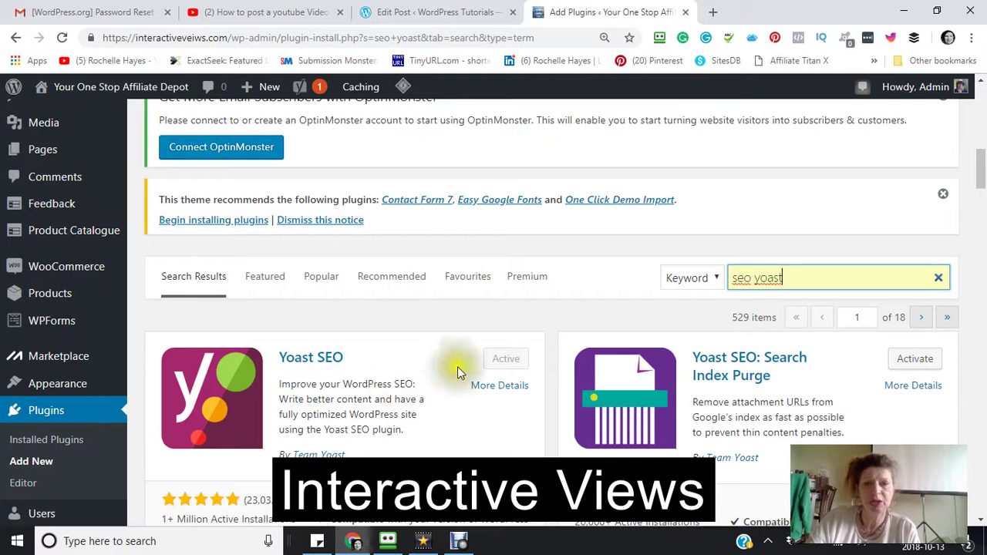
scroll(423, 366, down, 1)
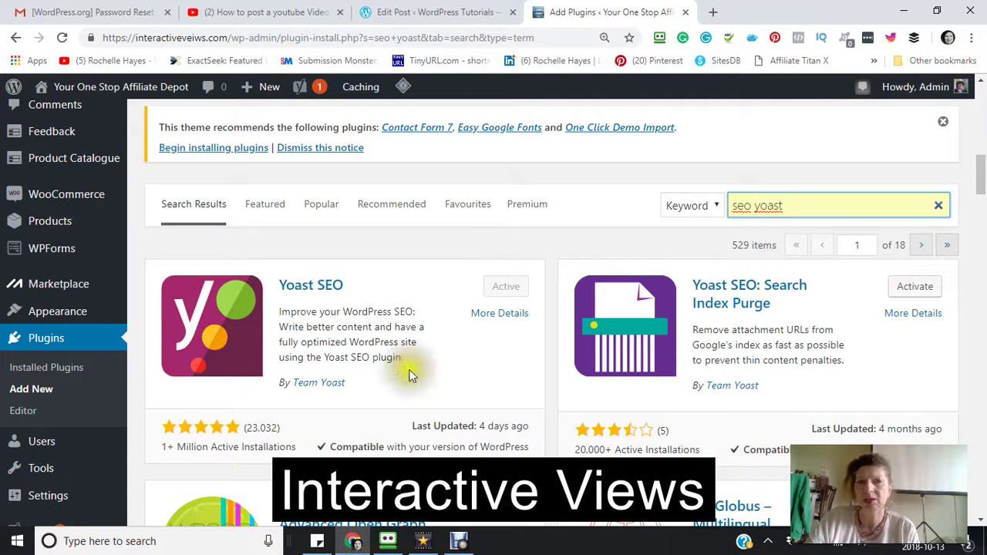
scroll(388, 378, up, 3)
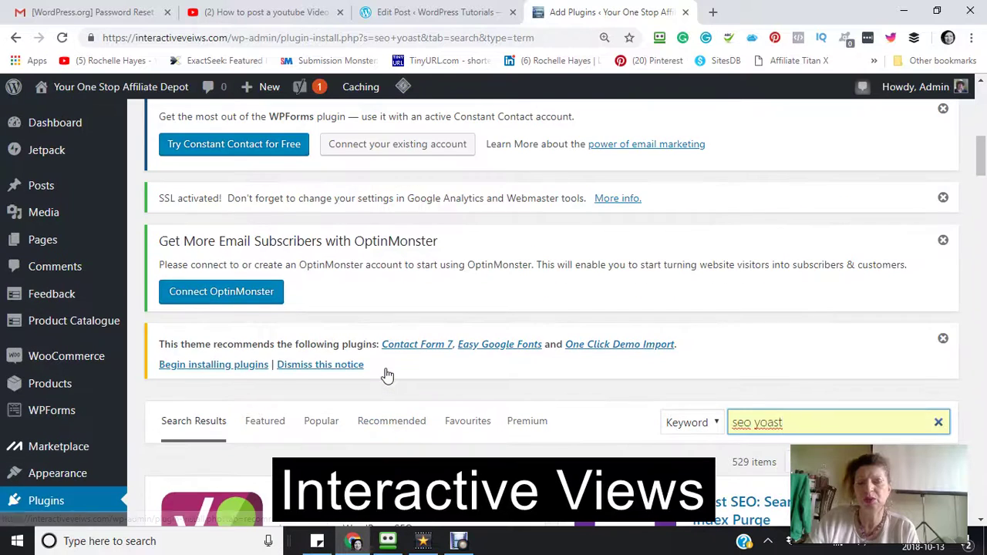
scroll(386, 374, up, 1)
mouse_move(42, 186)
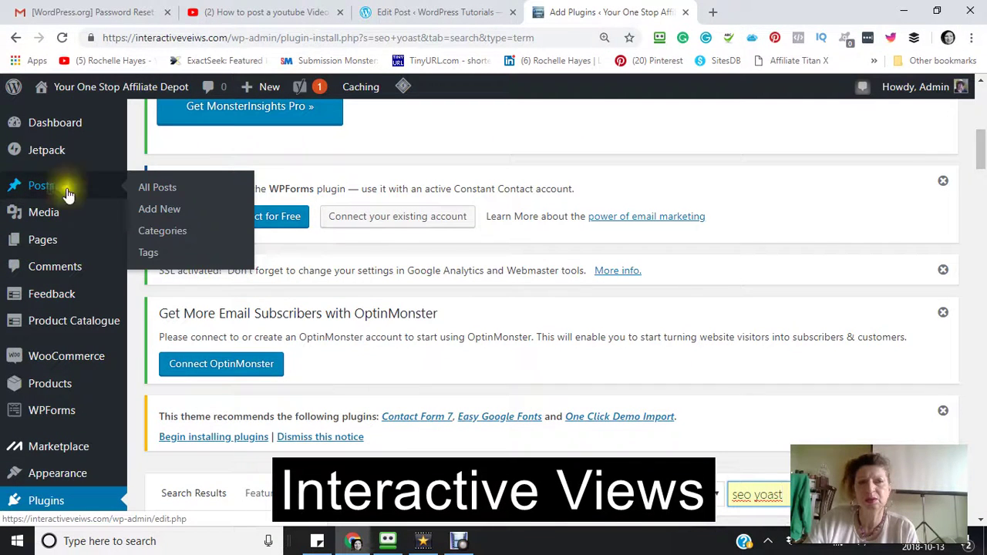
click(156, 192)
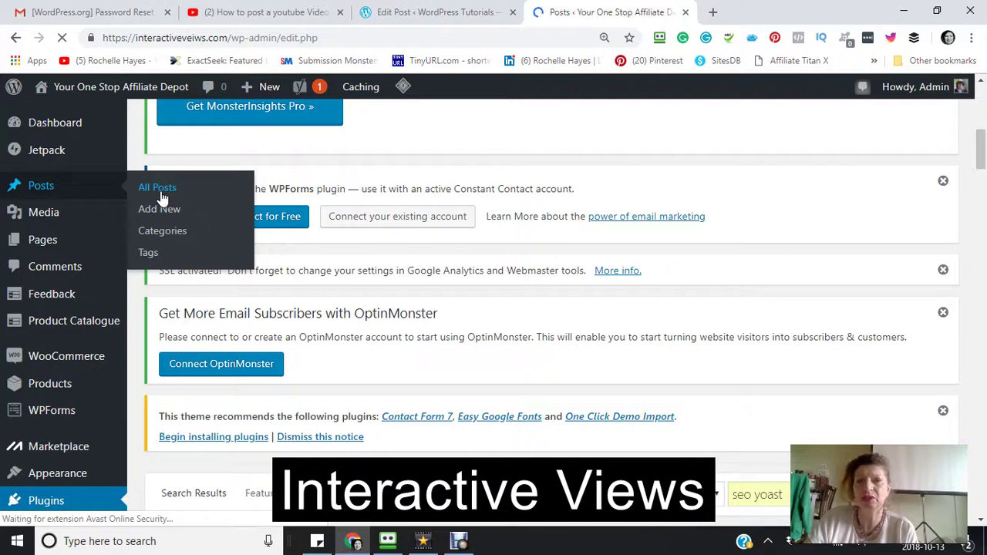
Open the published post "Post a YouTube Video in WordPress" for editing.
scroll(483, 378, down, 1)
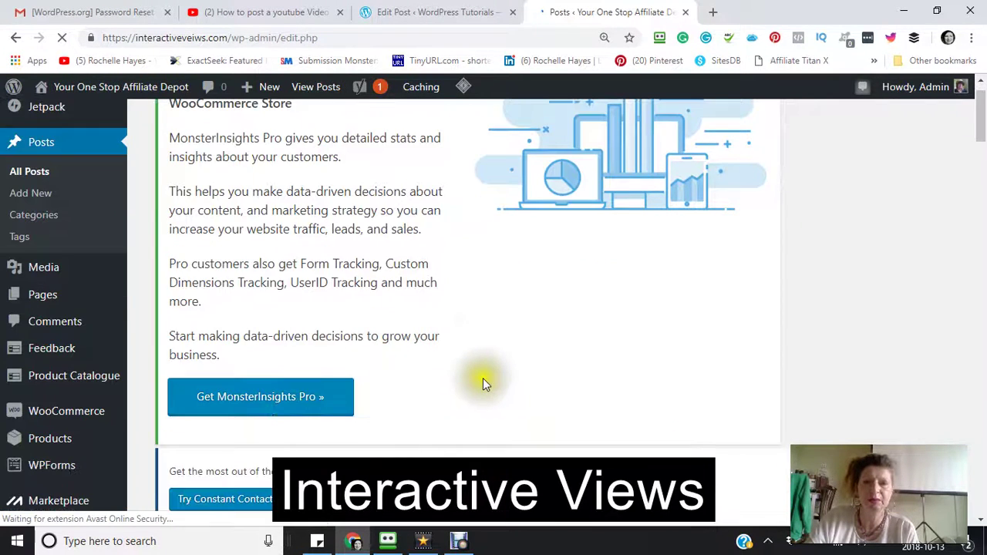
scroll(483, 378, down, 7)
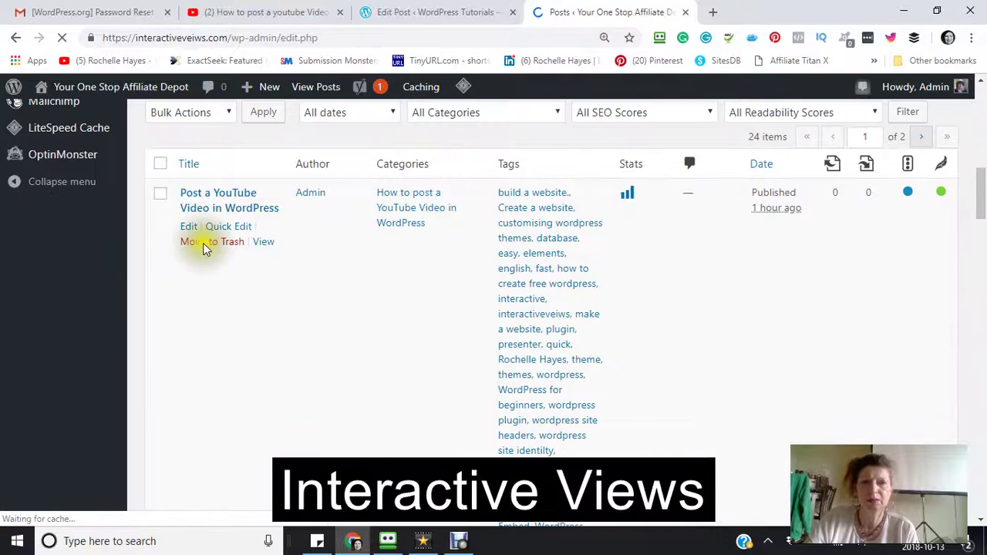
scroll(189, 236, up, 2)
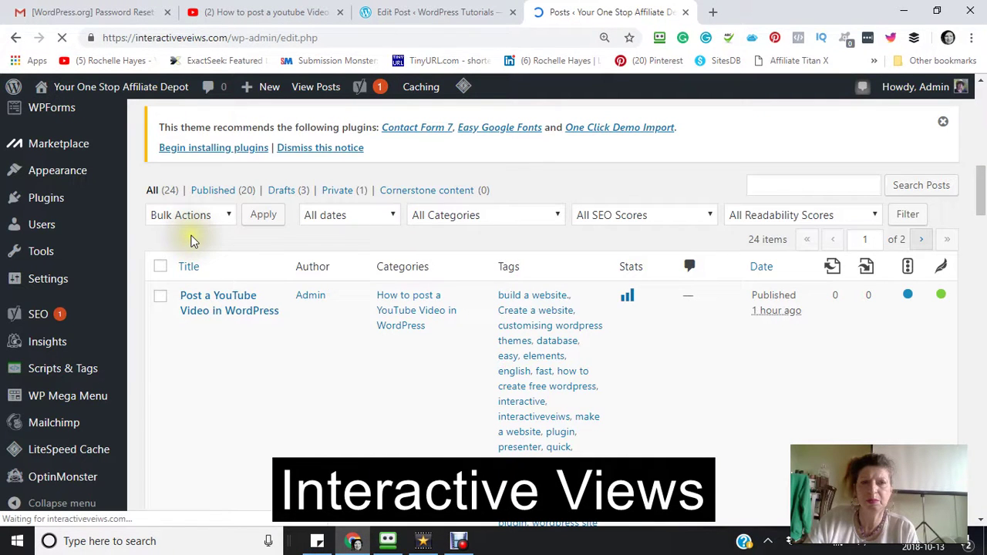
mouse_move(188, 332)
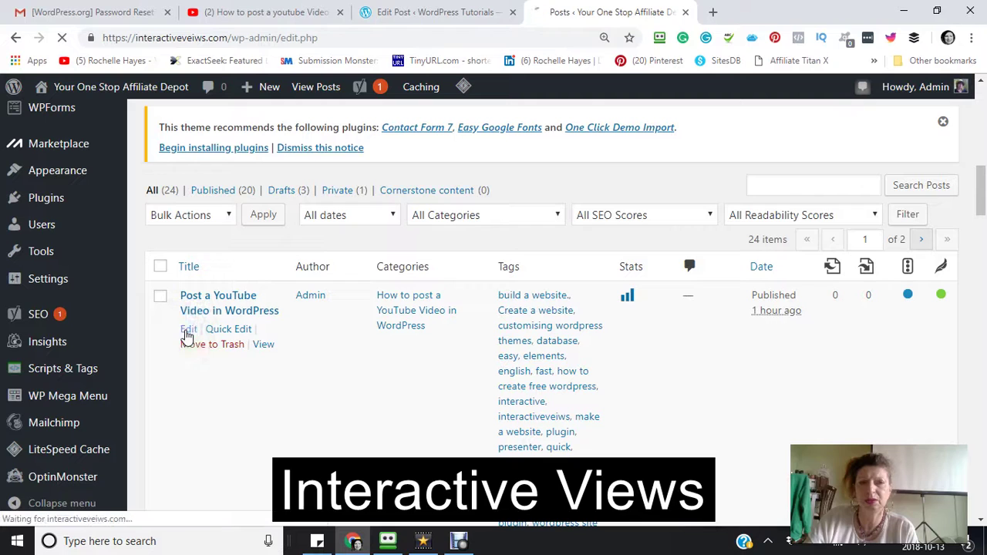
click(188, 330)
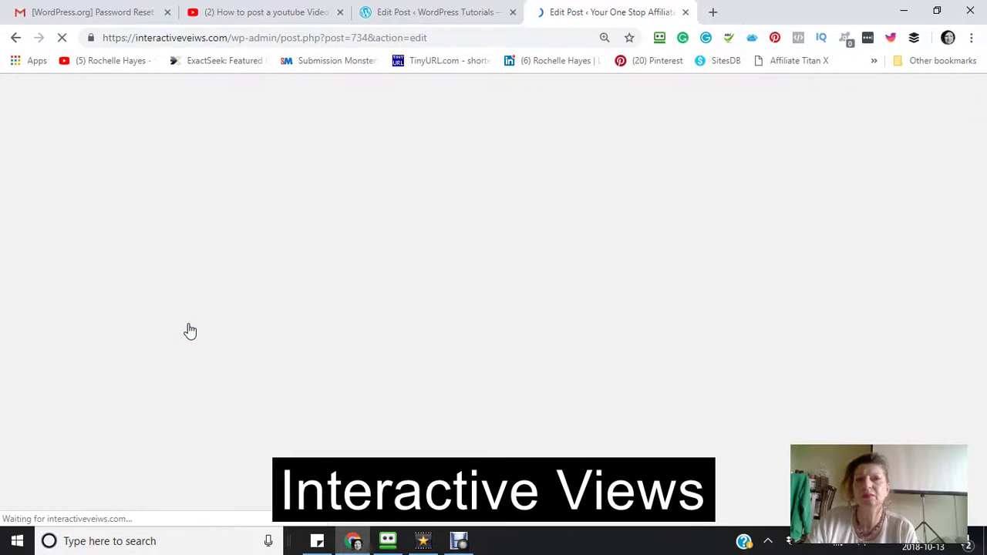
Delete the existing YouTube iframe code from the post's HTML source and return to the visual view.
scroll(393, 331, down, 4)
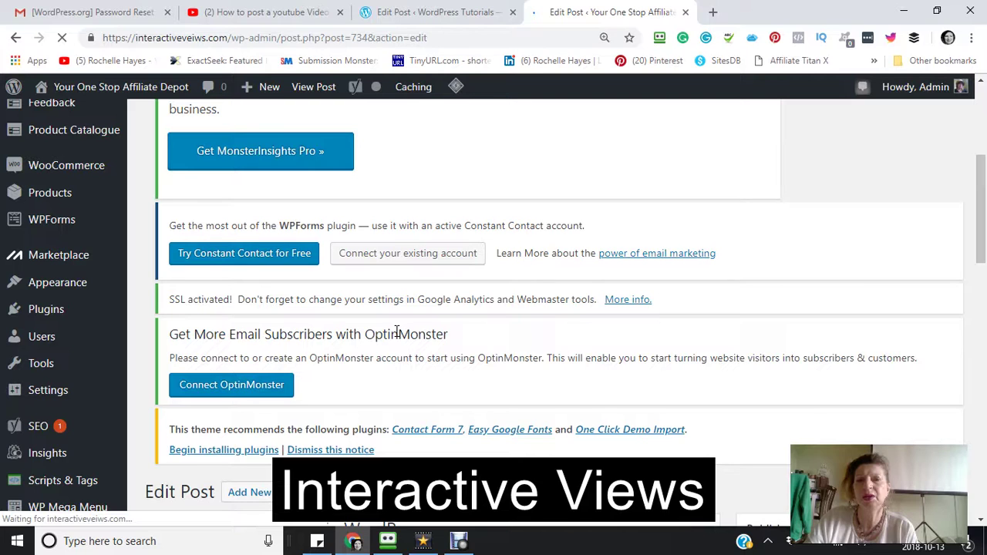
scroll(397, 332, down, 5)
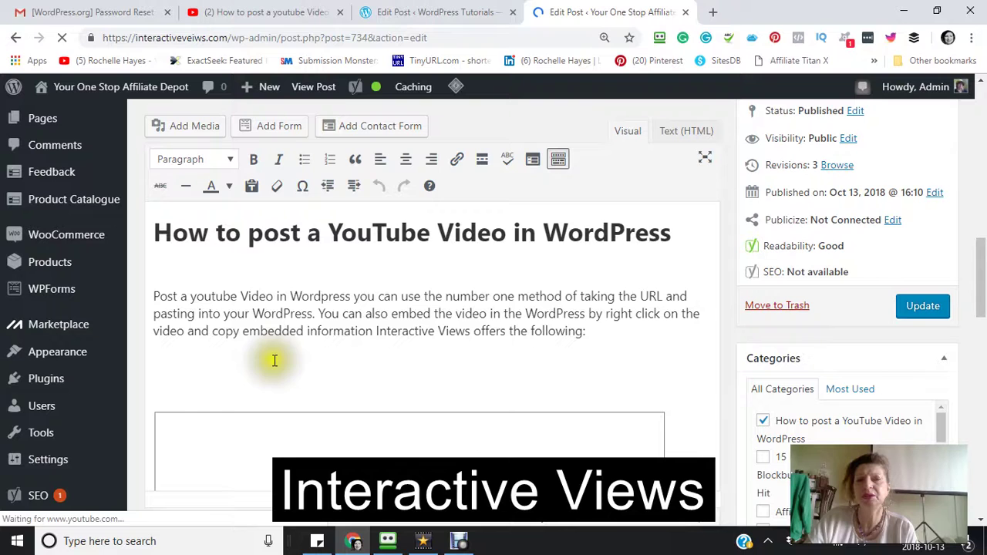
click(685, 133)
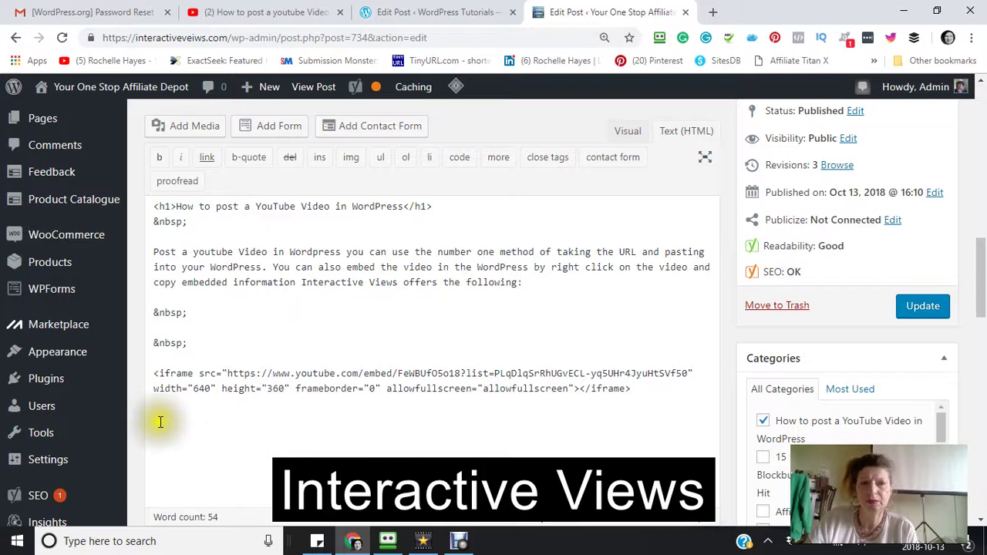
mouse_move(110, 437)
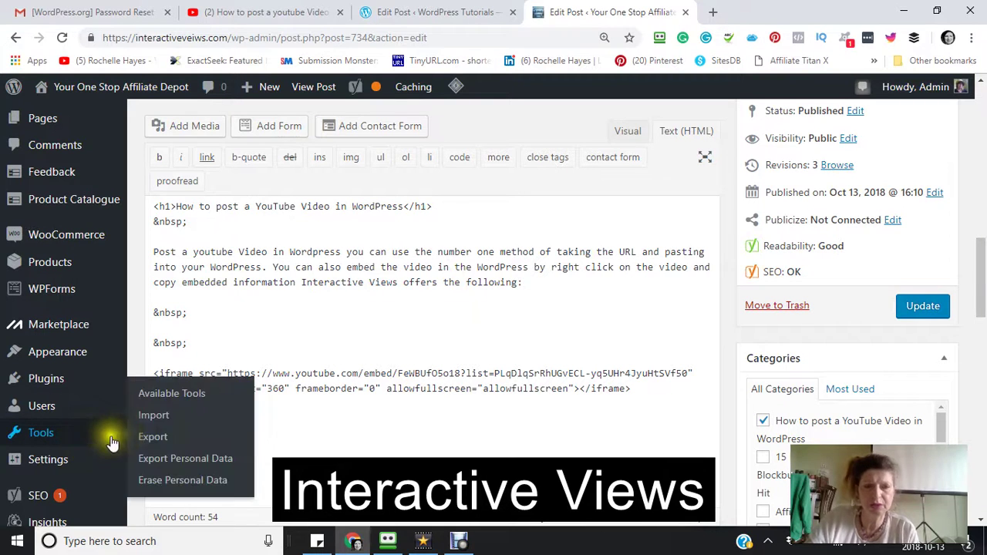
click(152, 373)
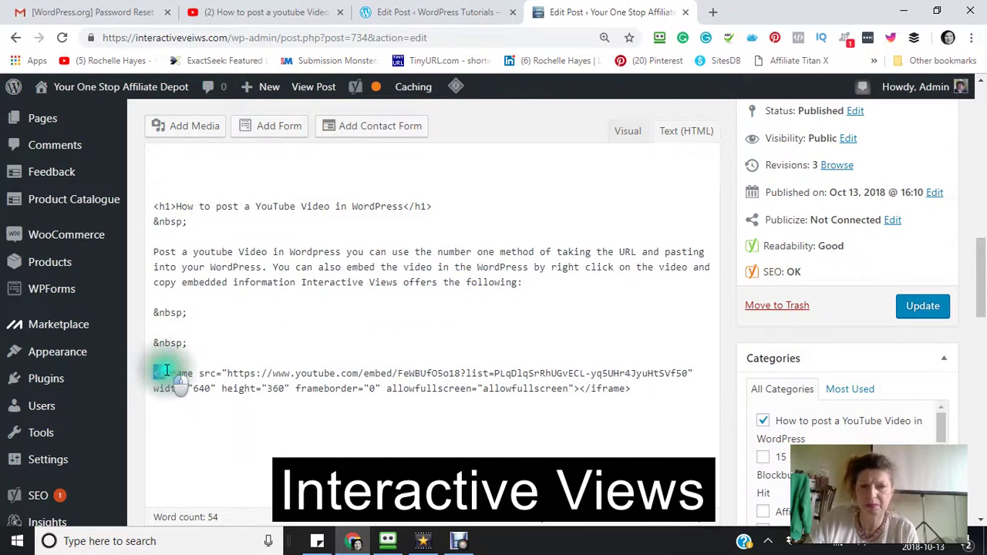
drag(159, 374, 666, 403)
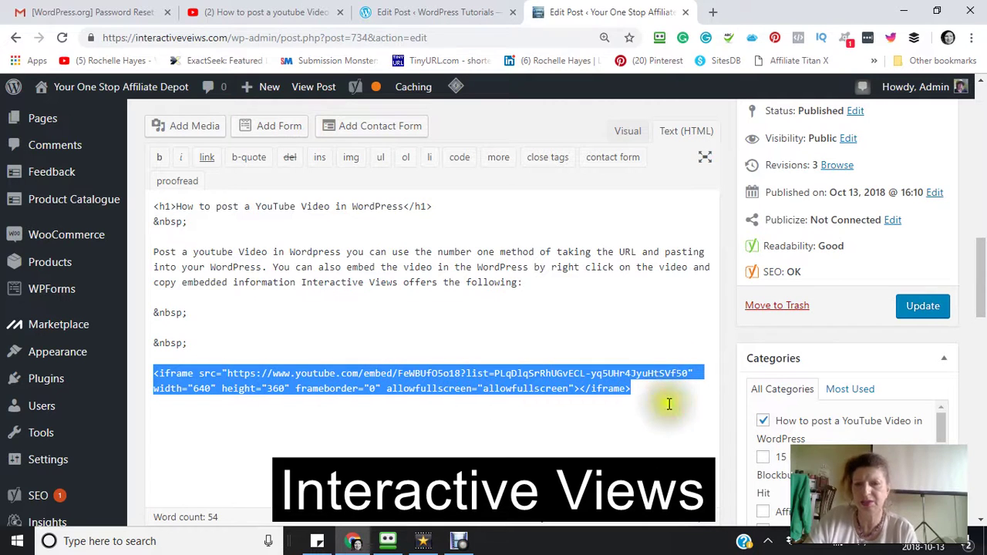
key(Delete)
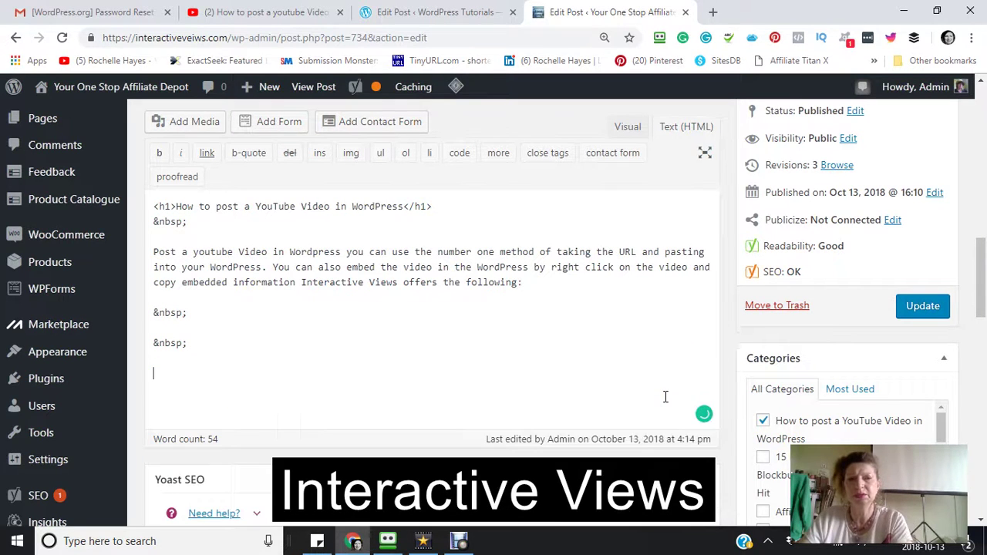
click(627, 127)
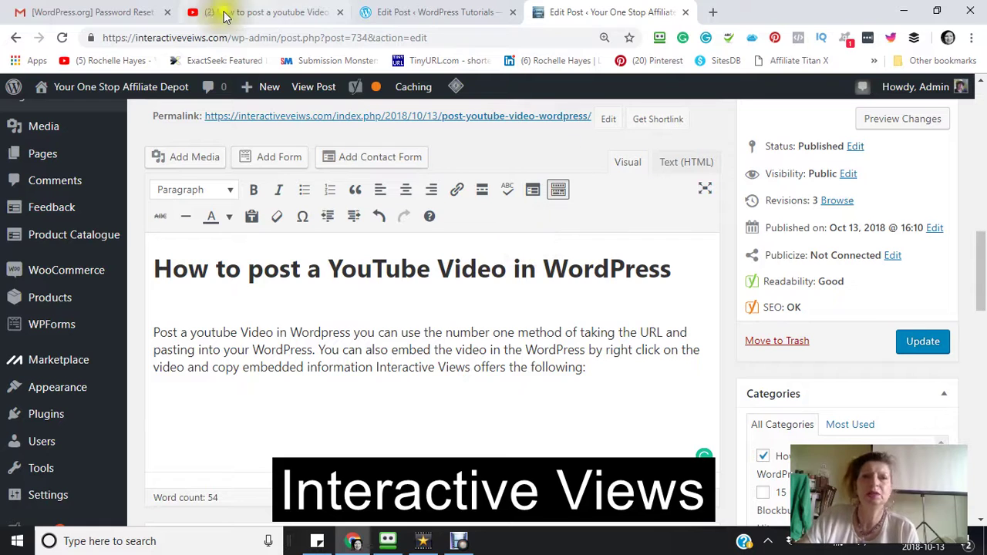
Switch to the YouTube page and copy the embed code of the video "How to post a youtube Video in Wordpress".
click(268, 13)
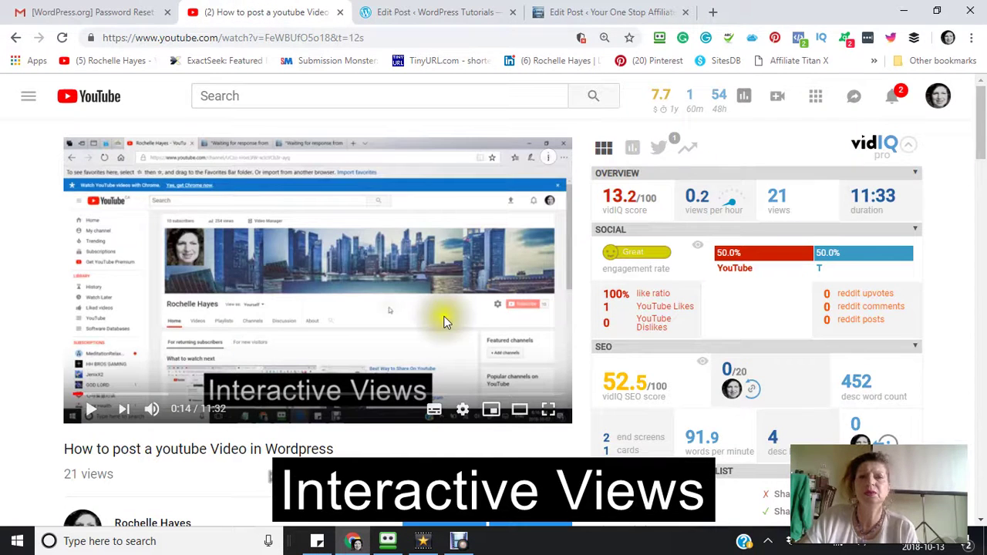
right_click(454, 250)
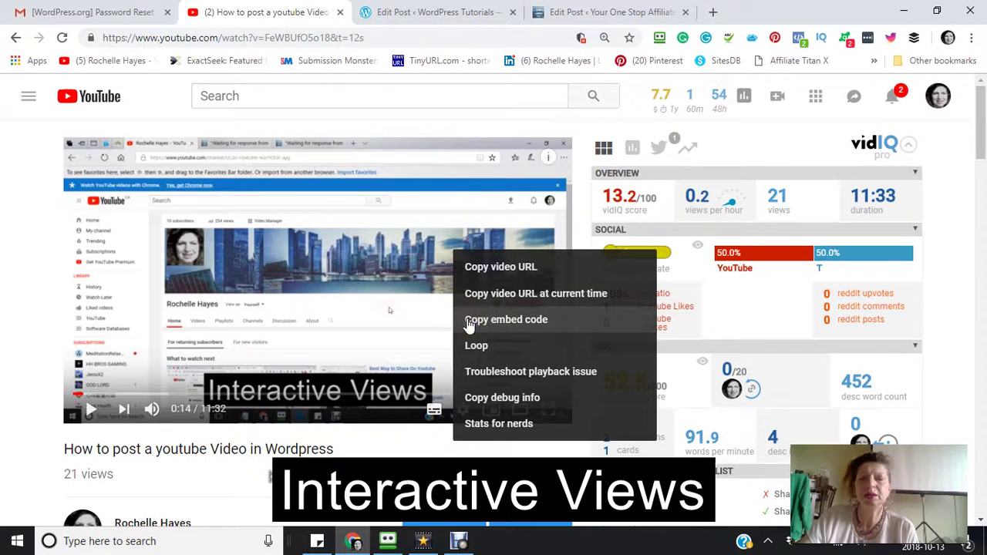
click(468, 323)
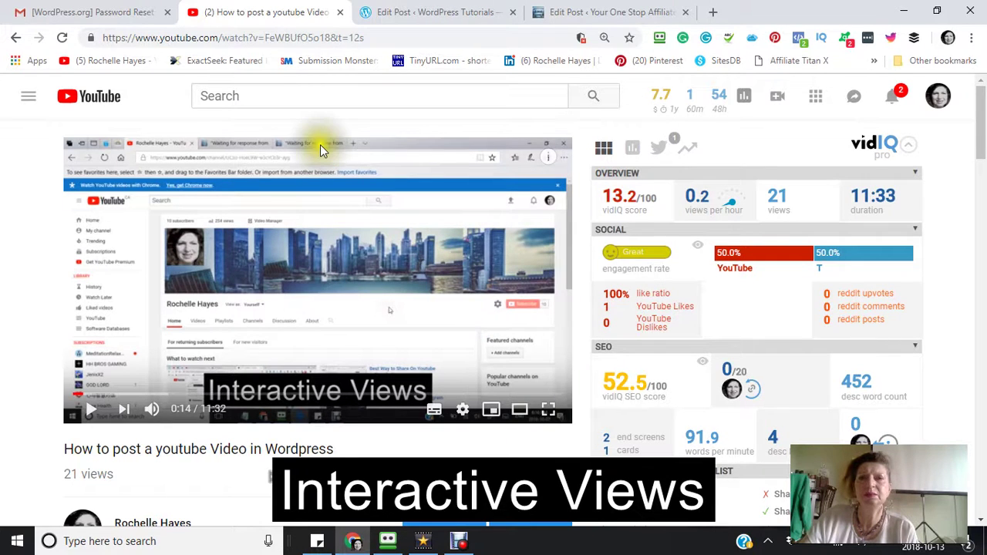
Paste the copied embed code below the last blank paragraph in the HTML source of the Your One Stop Affiliate Depot post.
click(590, 12)
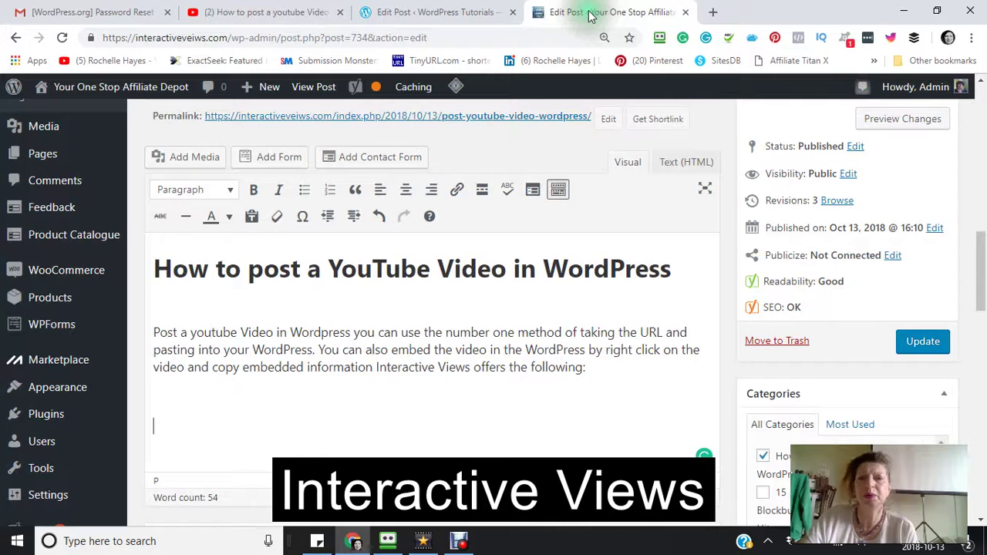
click(682, 168)
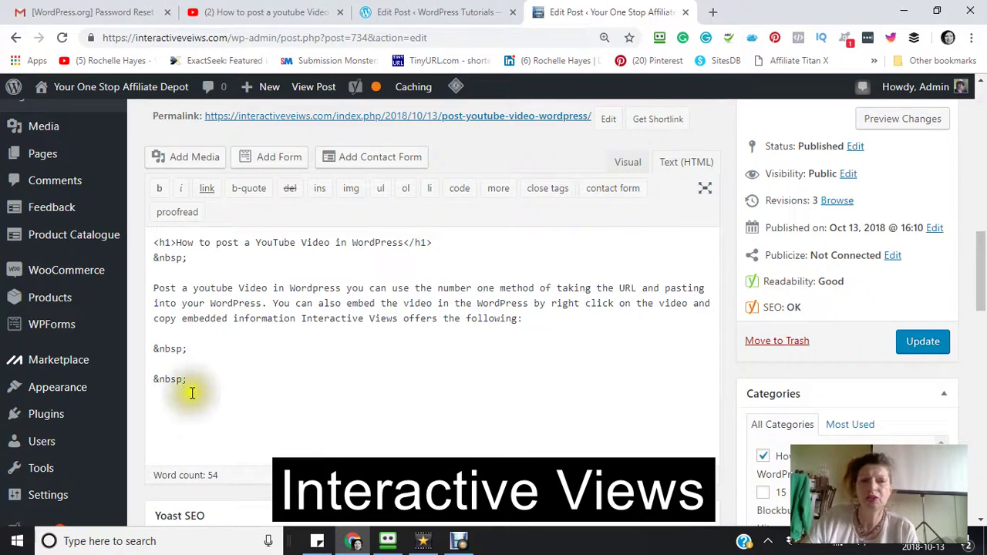
click(152, 378)
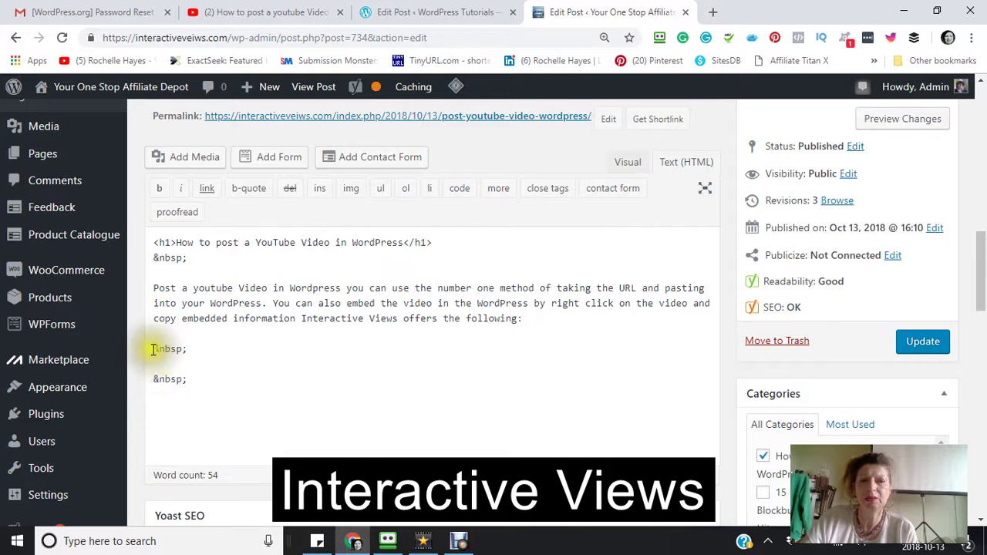
click(209, 392)
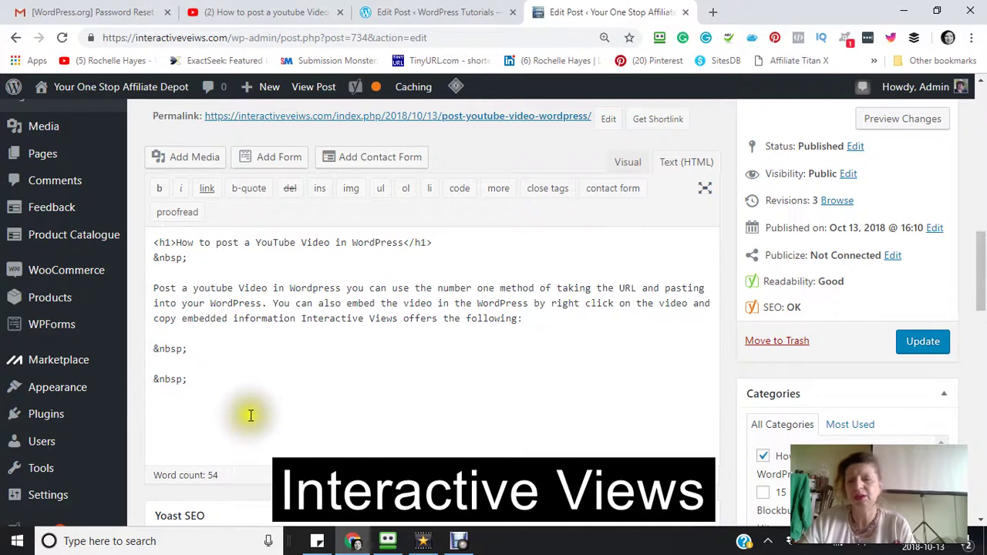
right_click(154, 411)
click(179, 260)
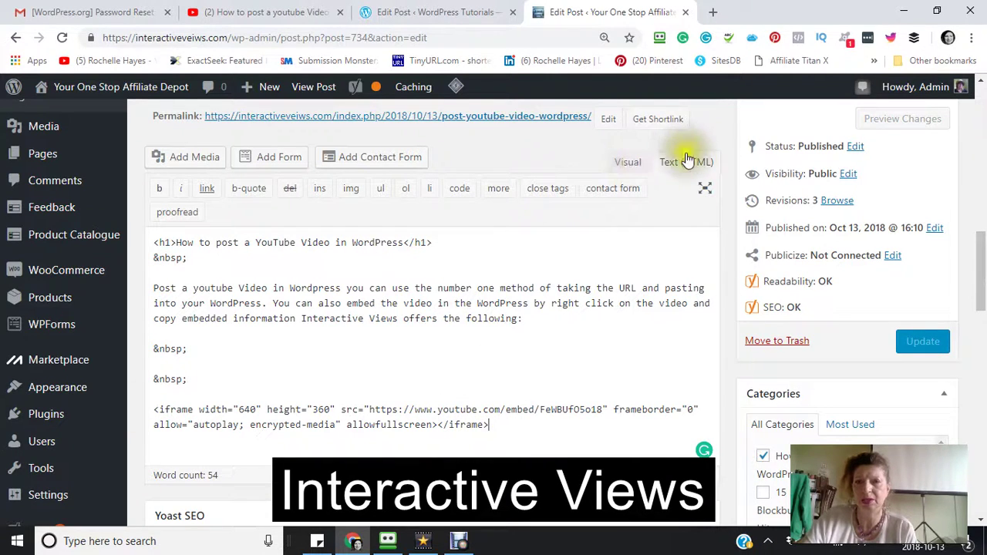
Show the post in the visual view and examine the embedded video below the introductory text.
click(629, 164)
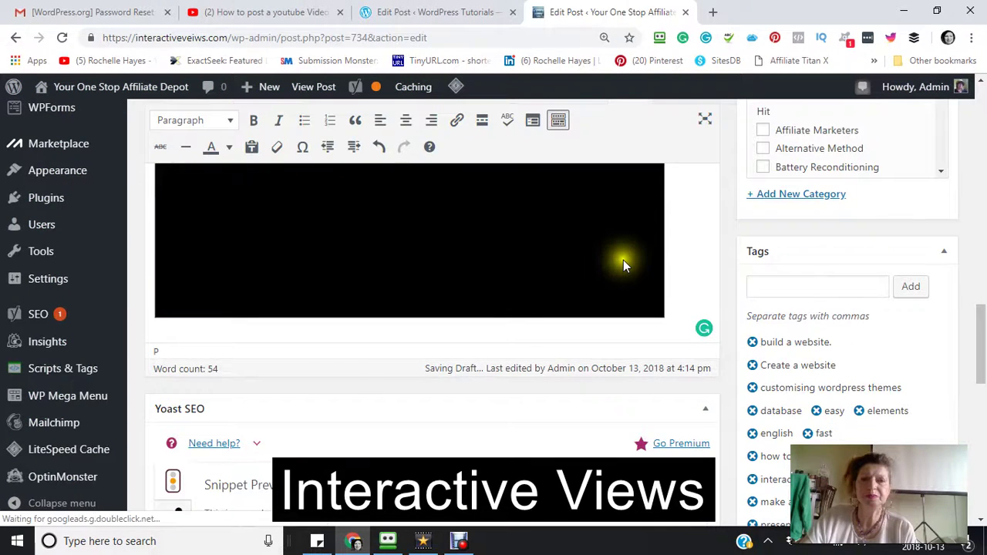
scroll(625, 266, down, 2)
scroll(625, 266, up, 6)
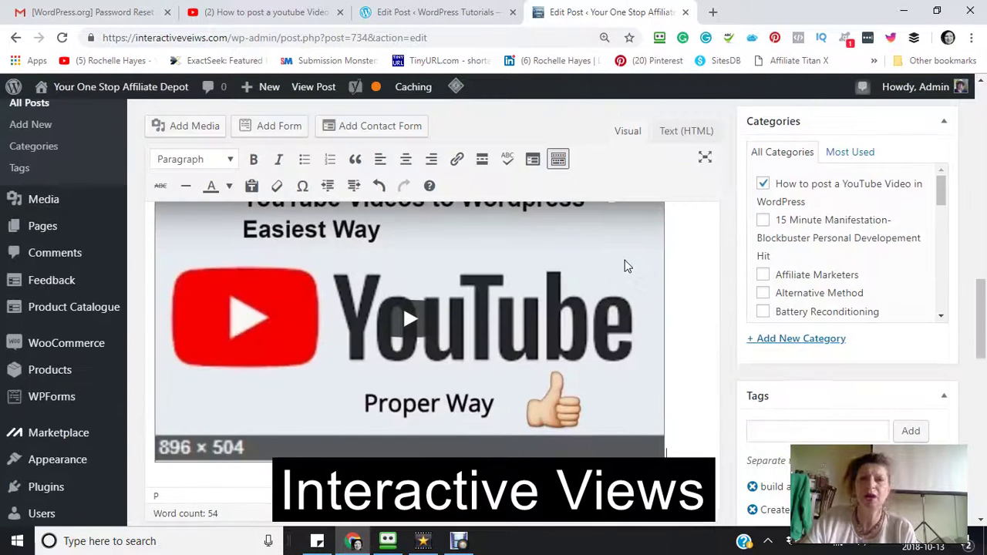
scroll(625, 266, down, 4)
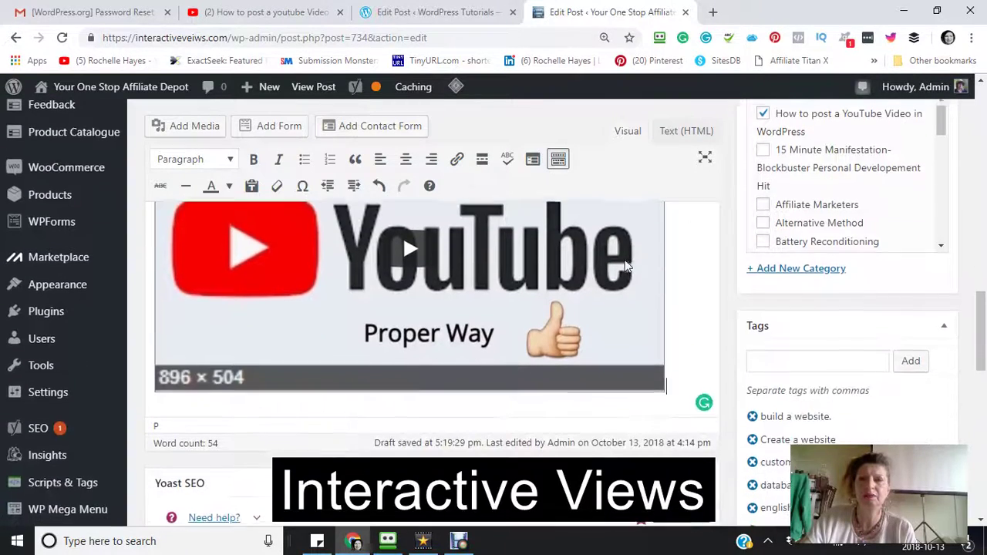
scroll(624, 266, up, 2)
scroll(626, 266, up, 3)
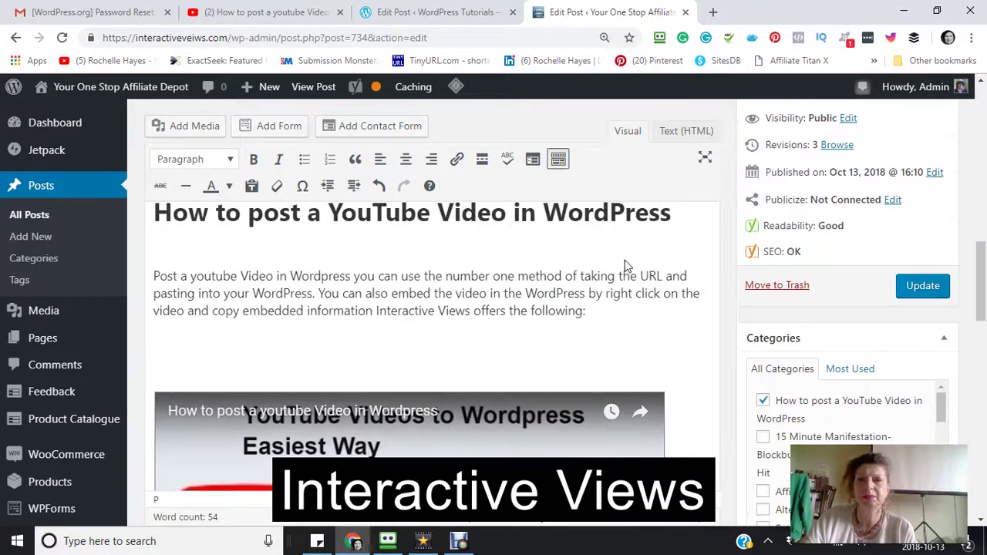
scroll(626, 267, down, 3)
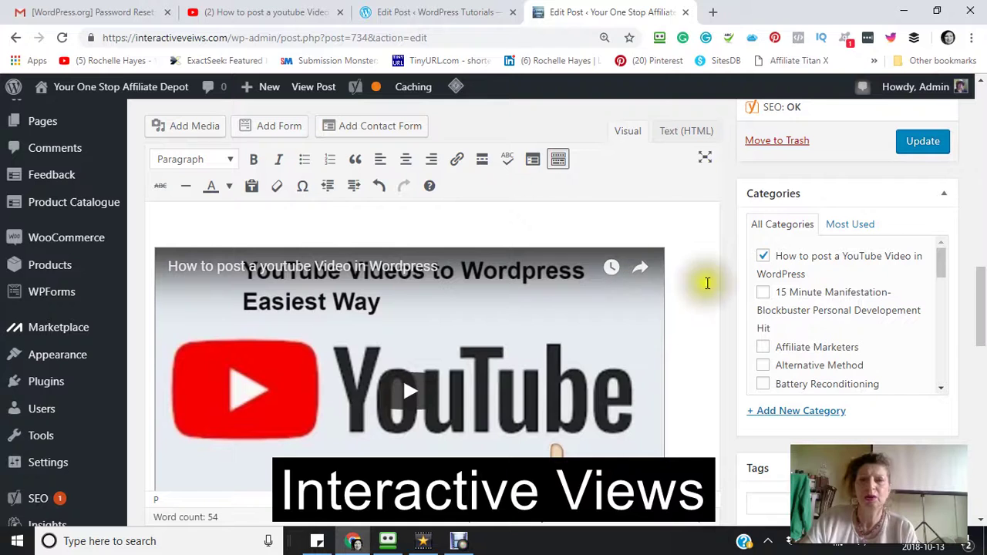
click(688, 282)
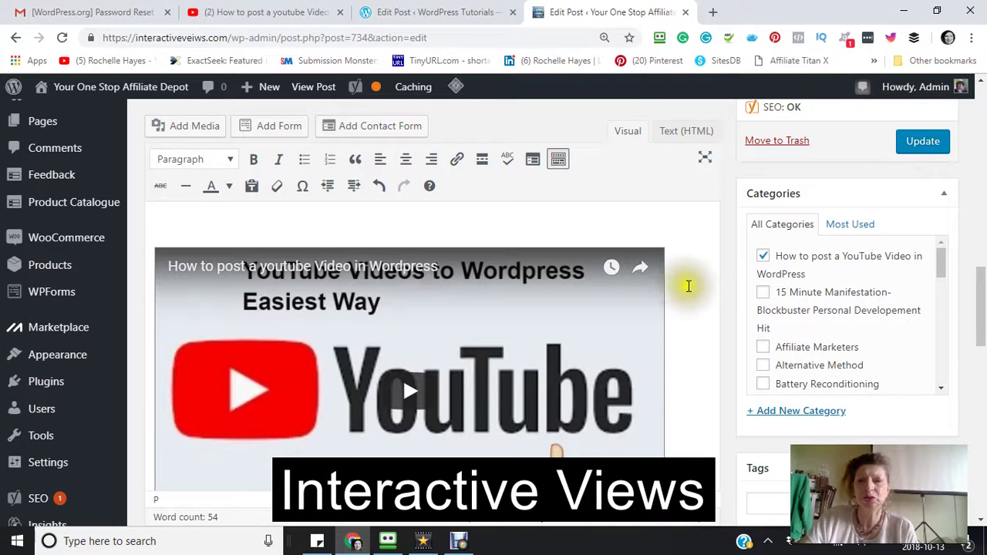
Examine the Yoast SEO snippet preview for the post.
scroll(687, 282, down, 3)
scroll(684, 281, down, 2)
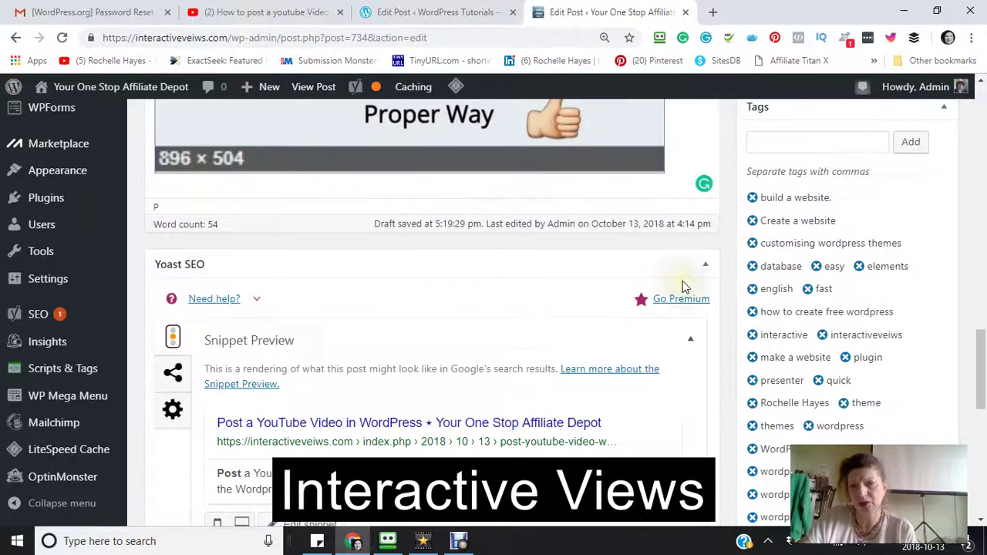
scroll(671, 278, down, 2)
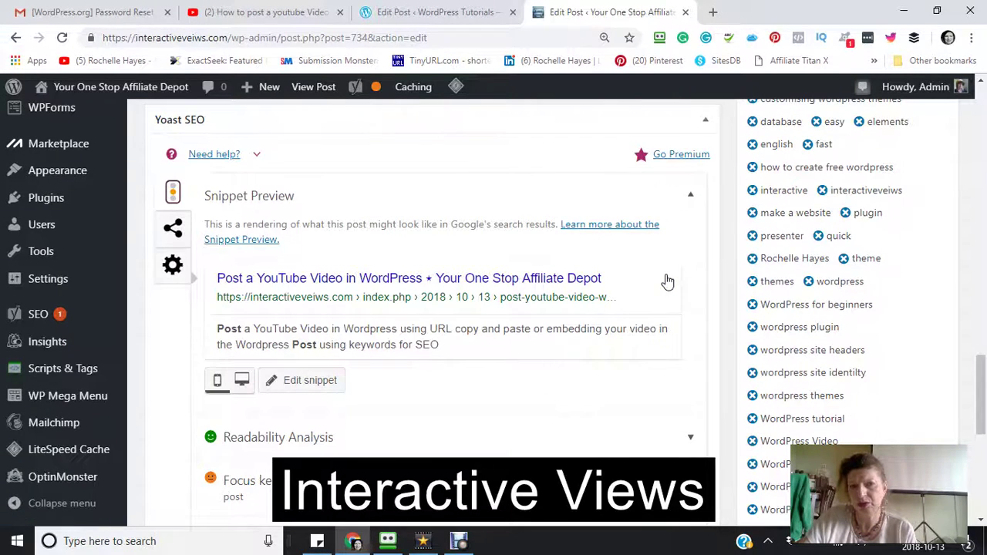
Replace "How to post" with "Post" at the start of the post's content heading so it reads "Post a YouTube Video in WordPress".
scroll(667, 282, down, 1)
scroll(665, 280, down, 2)
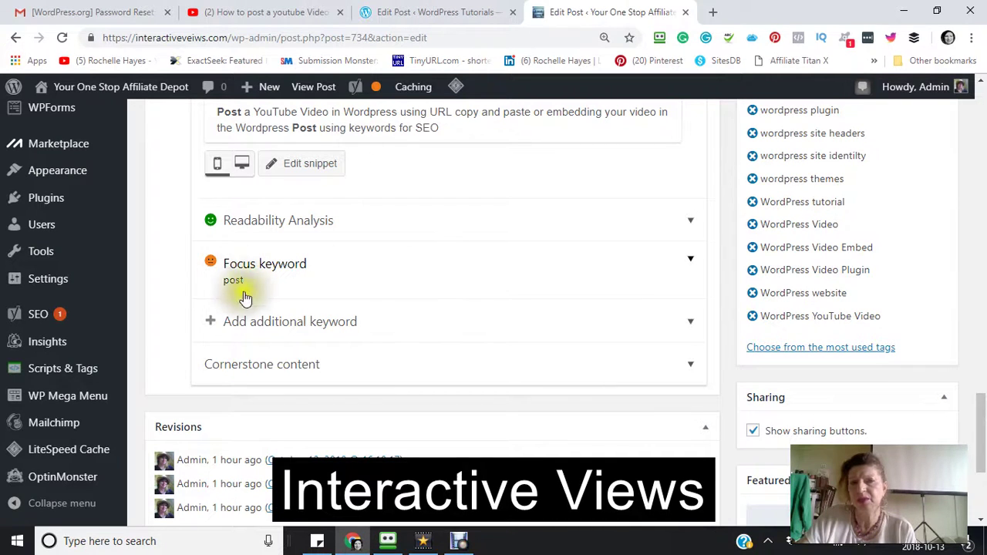
scroll(244, 293, up, 3)
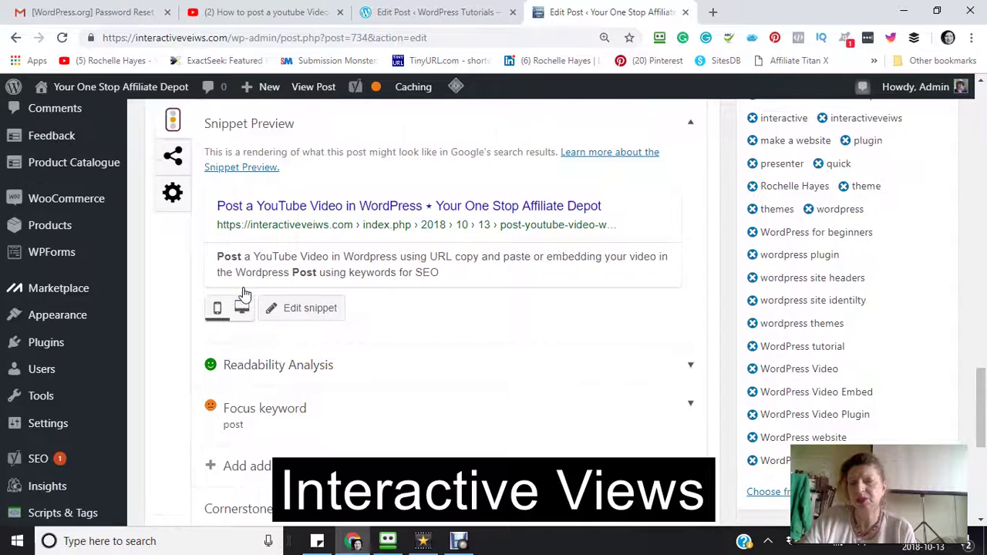
scroll(244, 293, up, 2)
scroll(244, 293, down, 5)
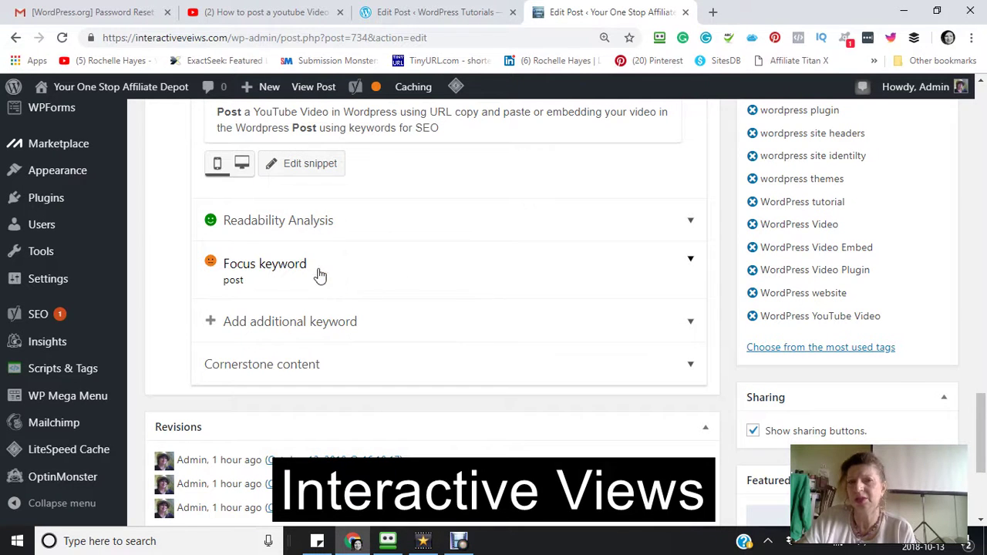
scroll(320, 275, up, 10)
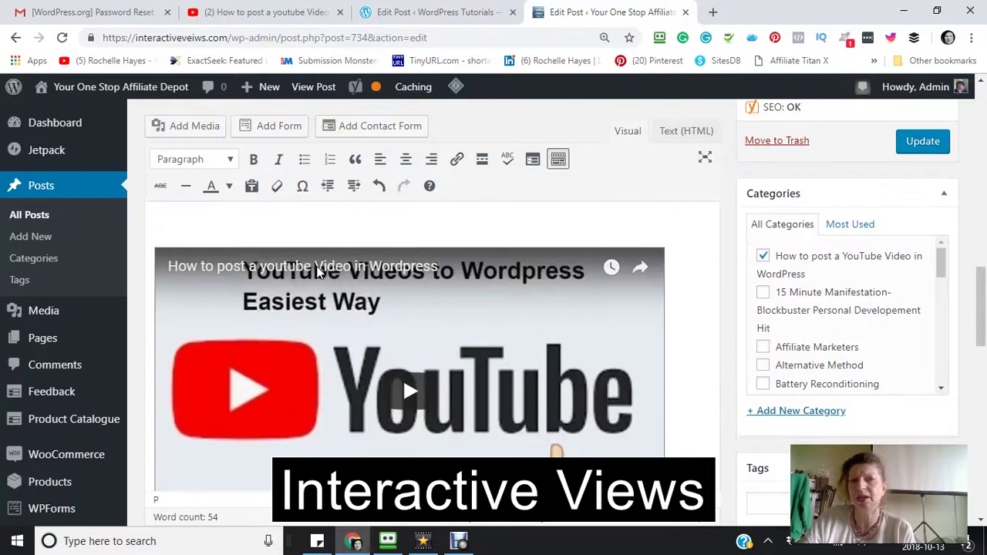
scroll(320, 270, up, 3)
scroll(318, 270, down, 2)
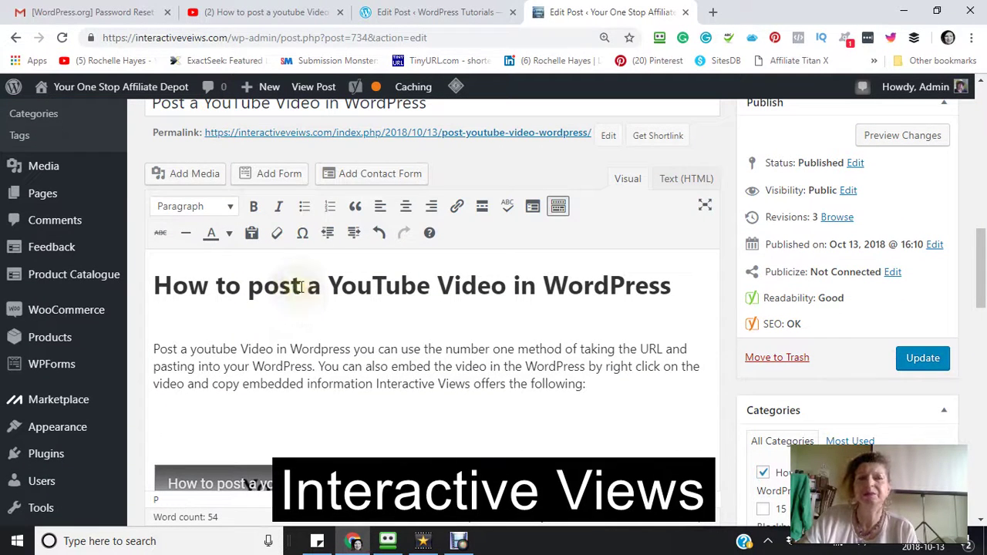
drag(301, 286, 91, 293)
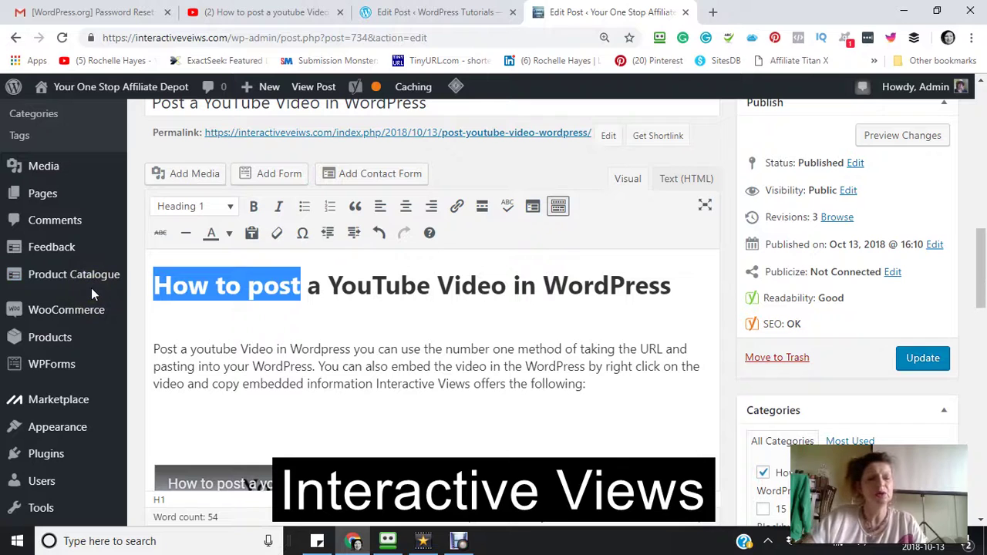
text(Pos)
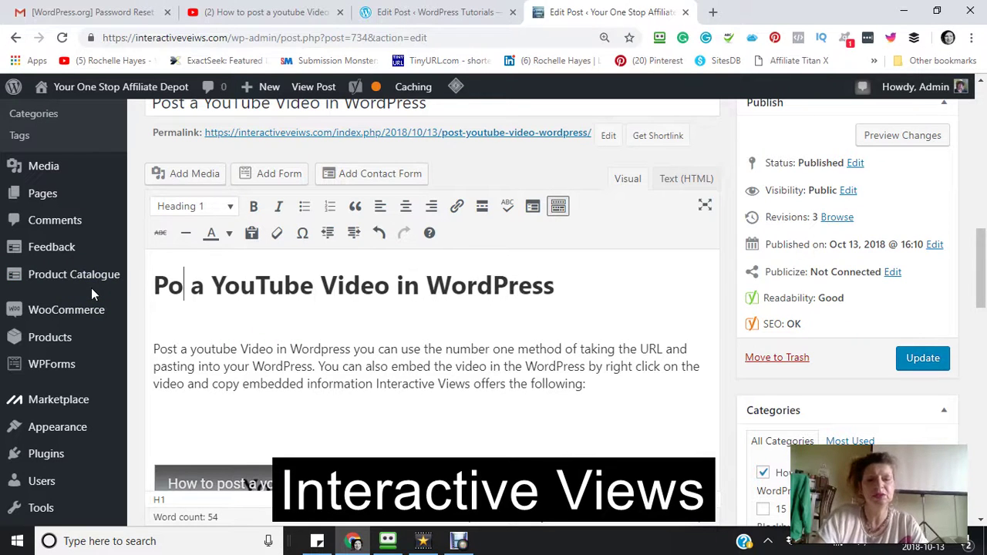
text(t)
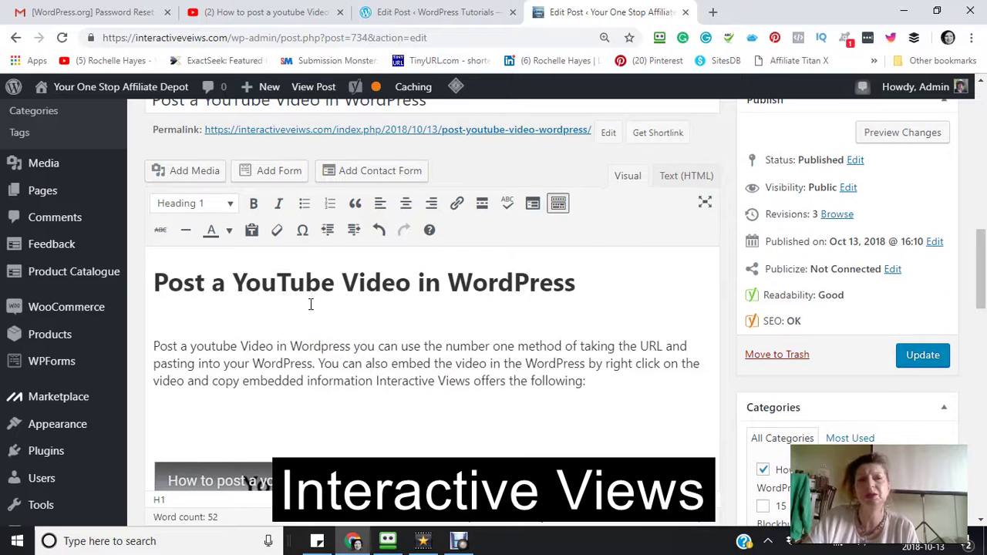
Examine the Yoast SEO snippet preview, readability and focus keyword sections, and the revisions below them.
scroll(308, 310, down, 5)
scroll(308, 310, down, 2)
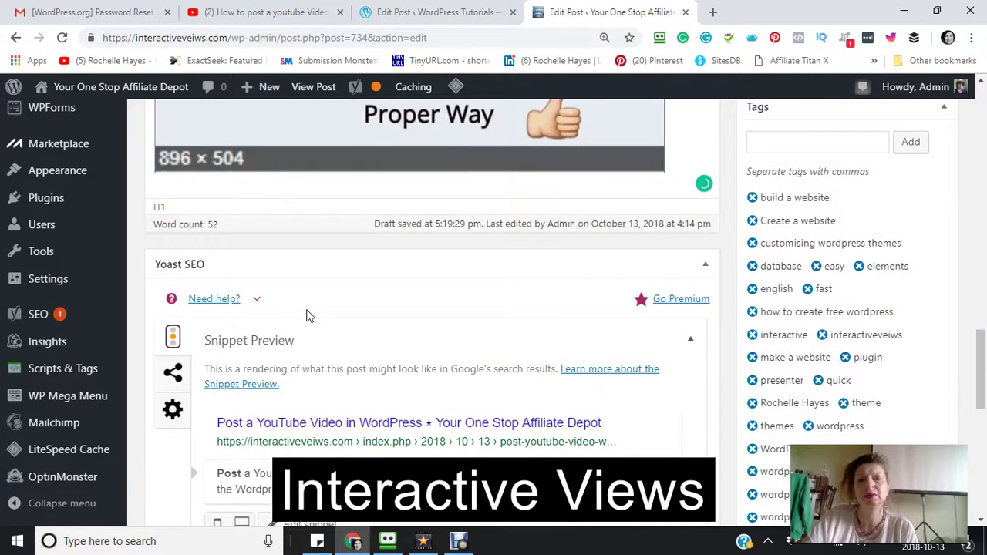
scroll(308, 313, down, 4)
scroll(307, 315, down, 1)
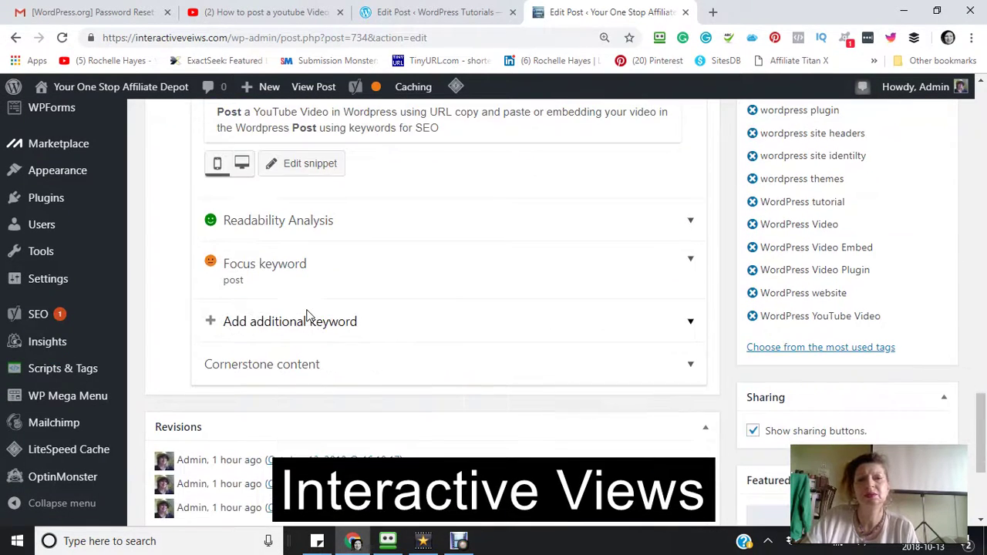
scroll(307, 314, up, 1)
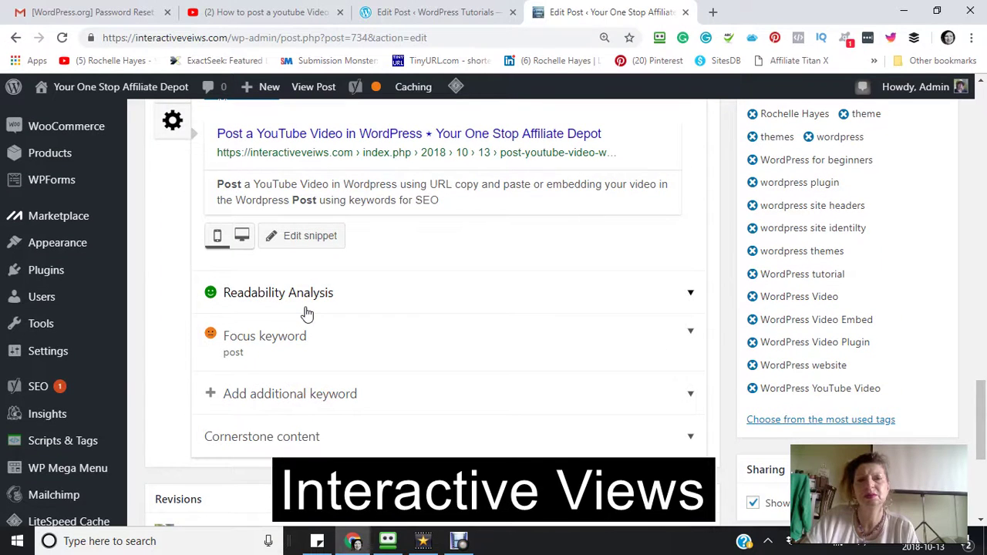
scroll(307, 314, down, 1)
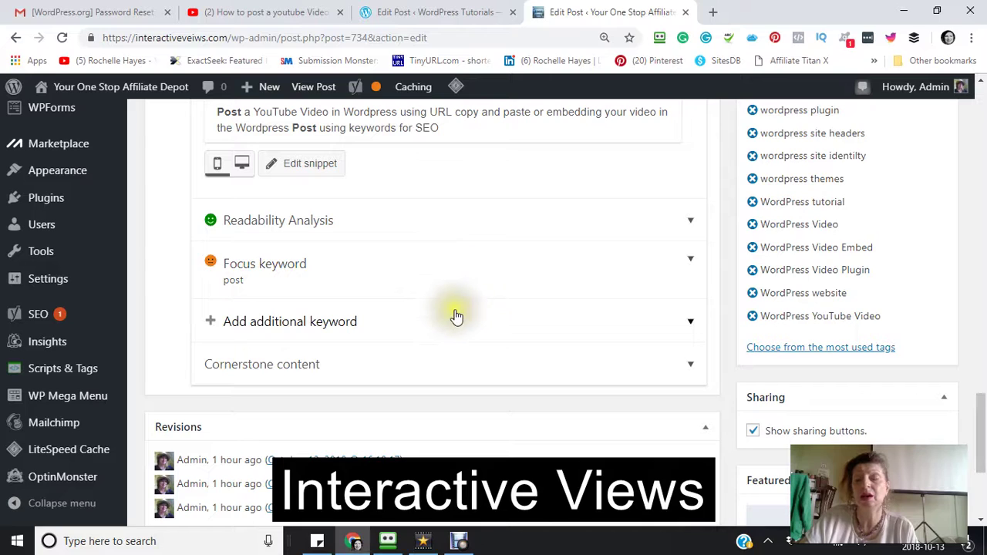
scroll(456, 315, down, 3)
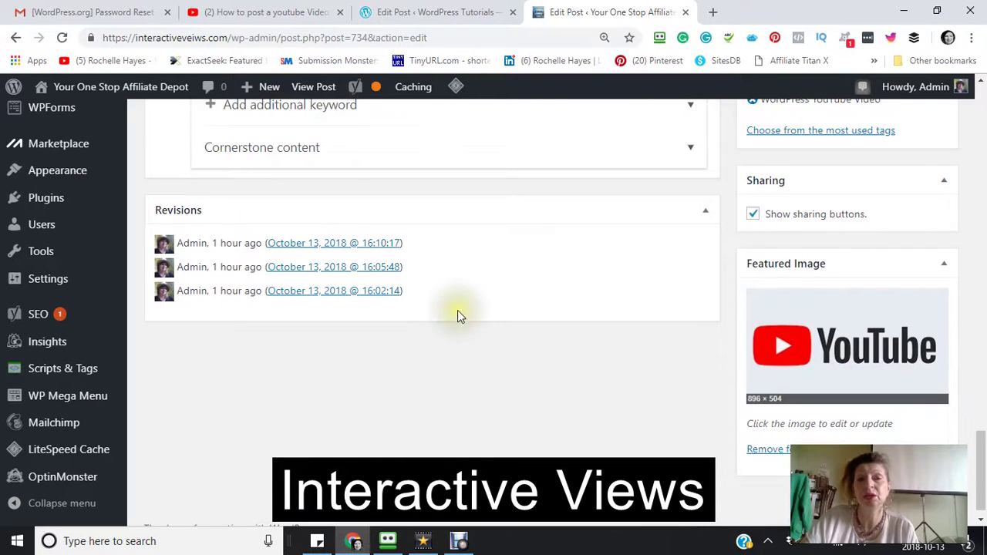
scroll(457, 316, up, 7)
scroll(460, 317, down, 1)
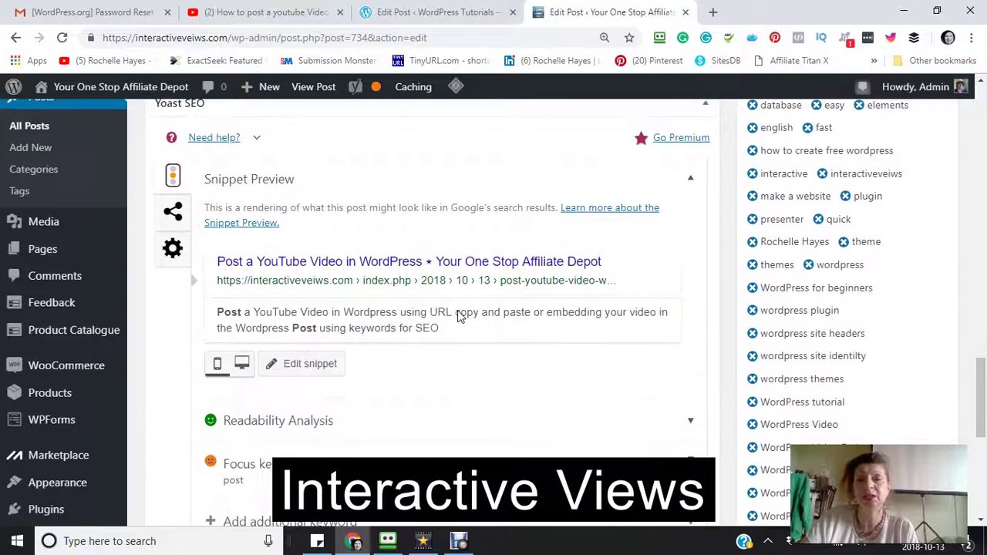
scroll(461, 316, down, 1)
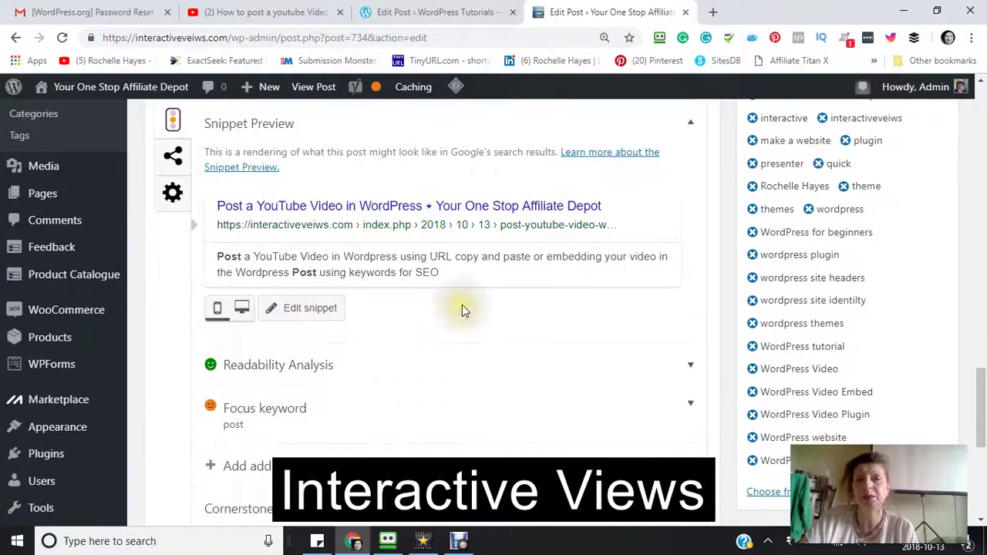
Open the Yoast snippet editor, review the SEO title, slug and meta description, and close the editor.
click(311, 310)
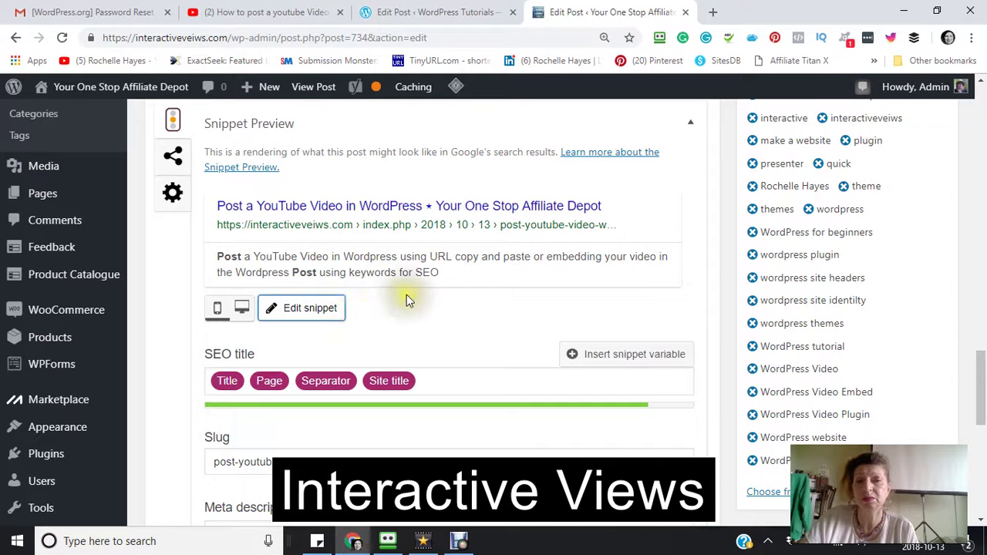
scroll(404, 298, down, 2)
scroll(409, 355, down, 1)
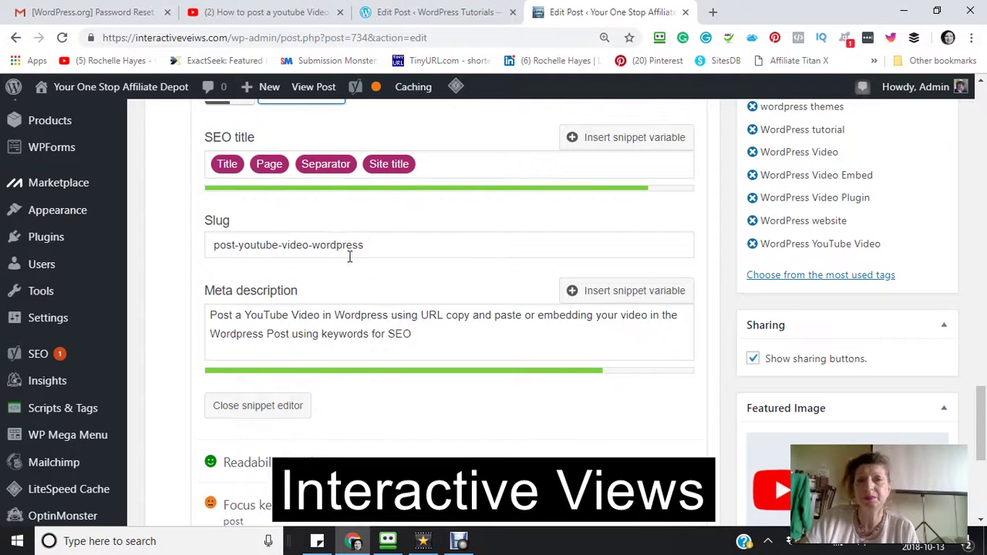
scroll(348, 255, up, 1)
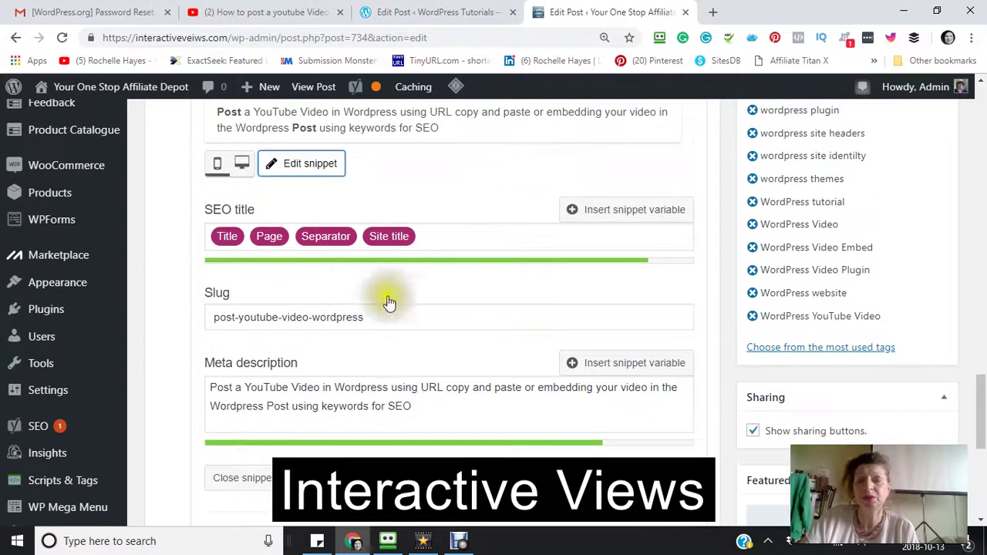
click(298, 165)
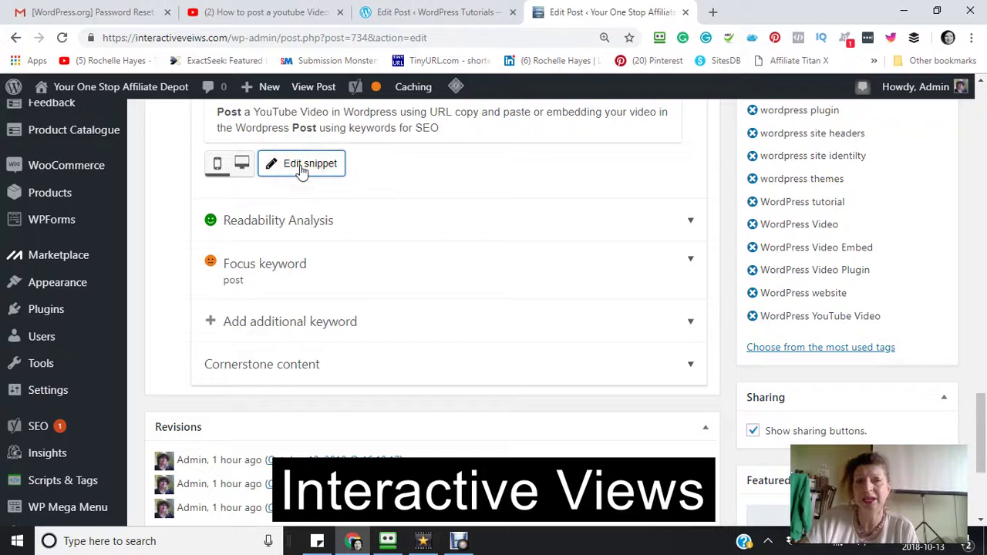
click(337, 187)
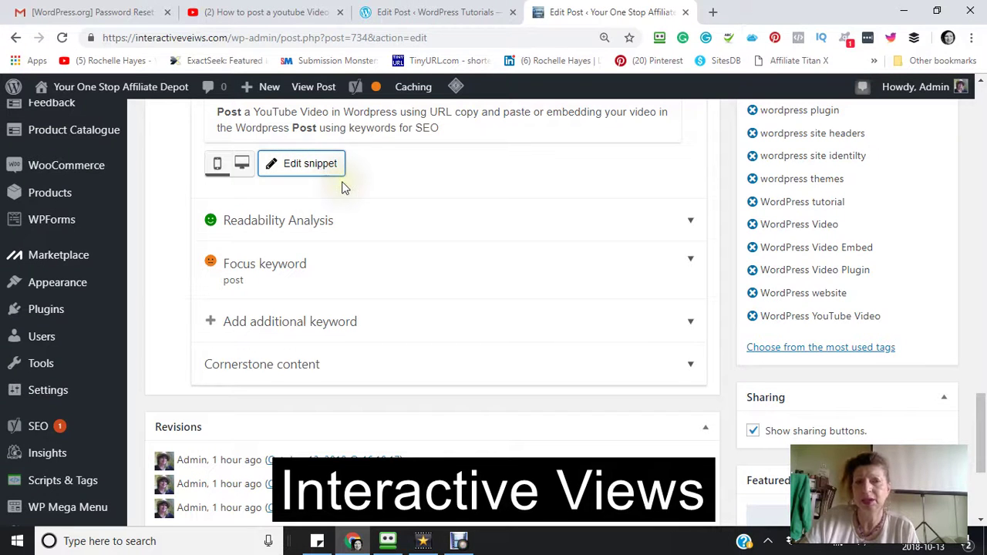
Reopen the Yoast snippet editor and check the meta description against the snippet preview.
scroll(344, 189, up, 3)
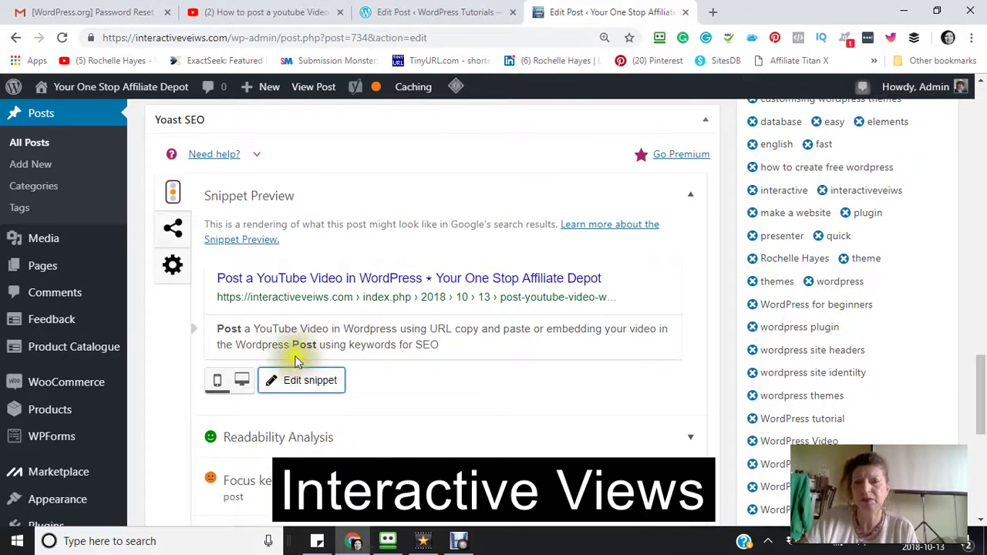
scroll(368, 380, down, 2)
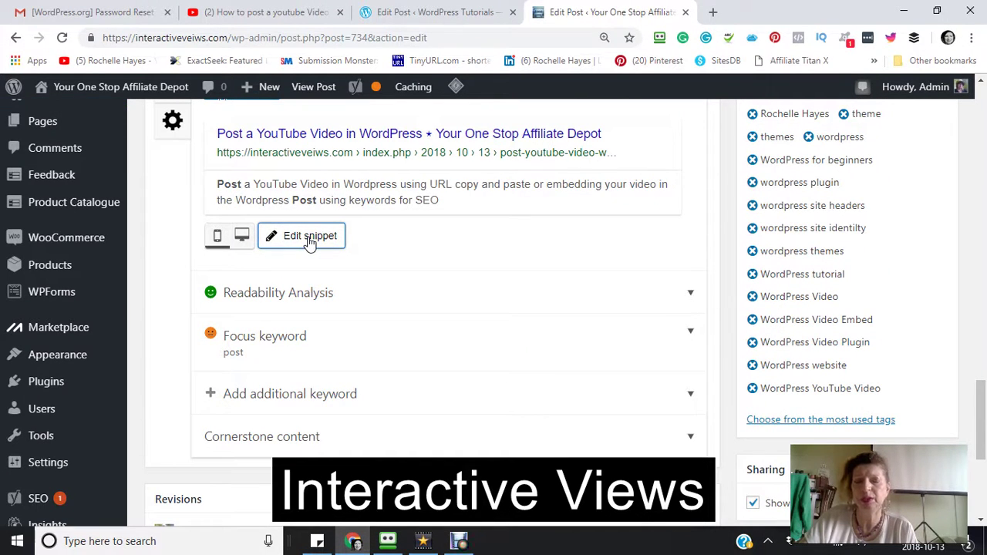
click(308, 239)
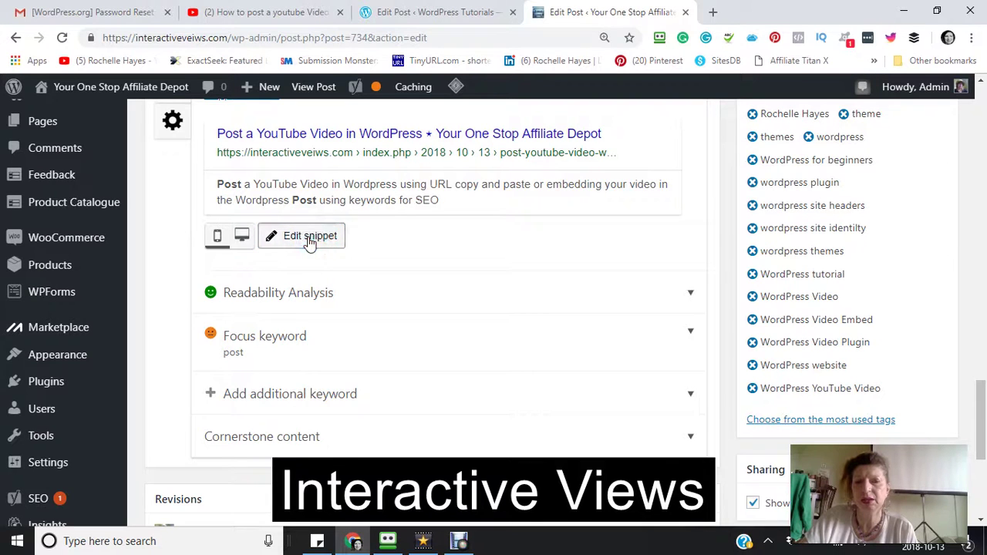
scroll(360, 304, down, 2)
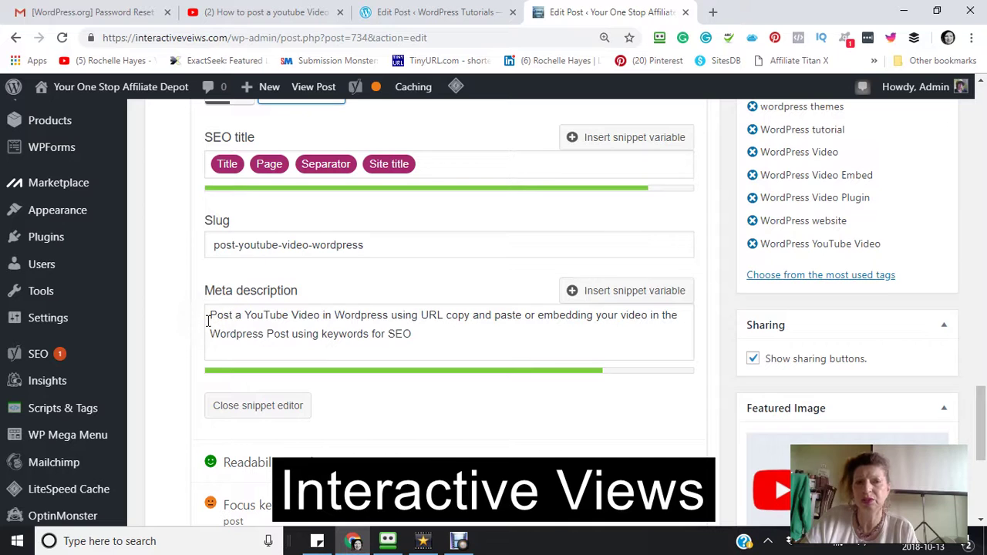
scroll(208, 320, down, 1)
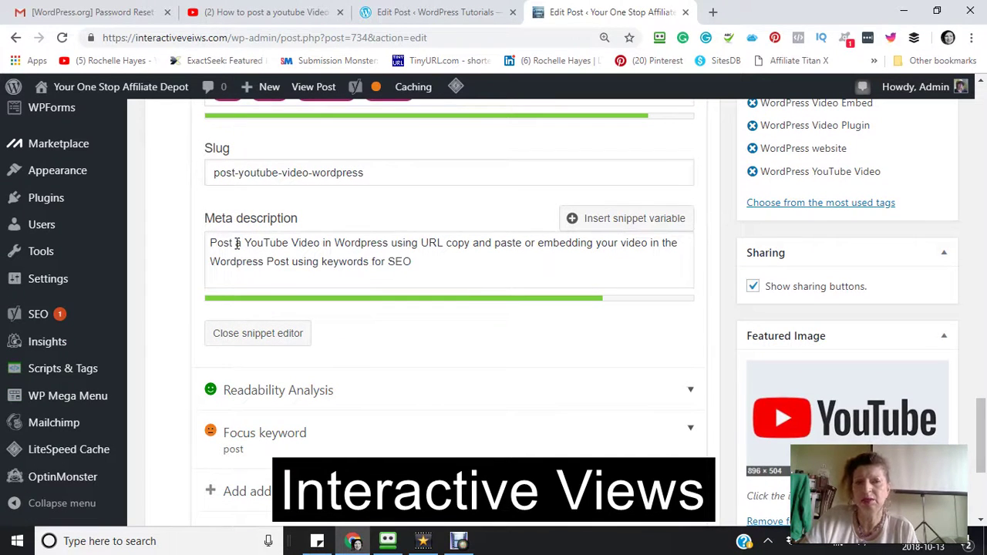
scroll(237, 244, up, 5)
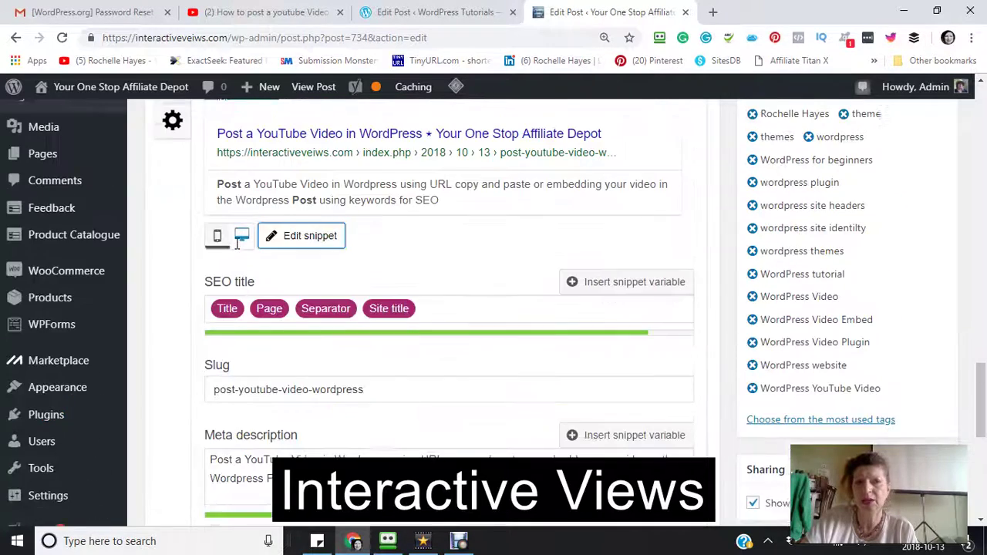
click(239, 249)
Compare the post's heading, introductory text and embedded video with the Yoast snippet preview and focus keyword.
scroll(238, 251, up, 7)
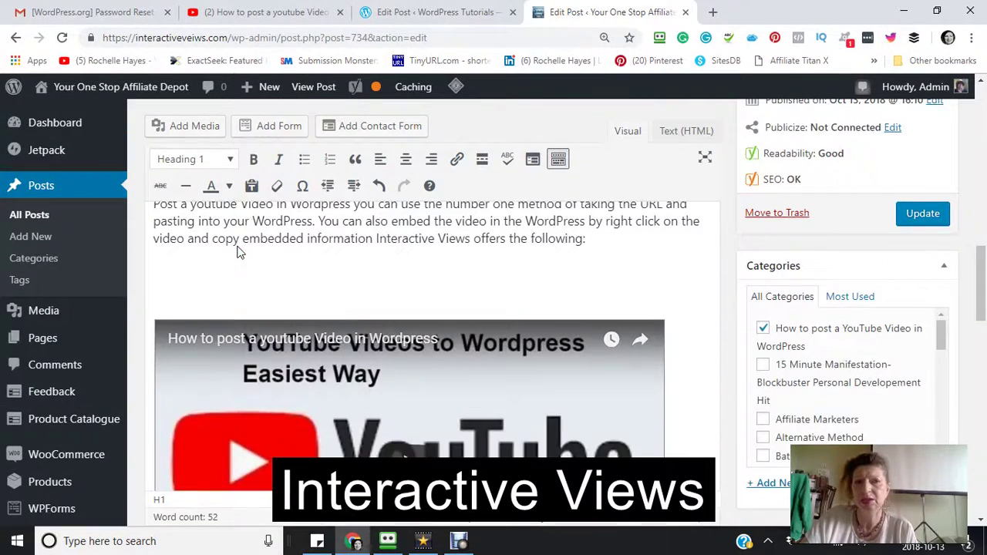
scroll(239, 249, up, 2)
click(157, 282)
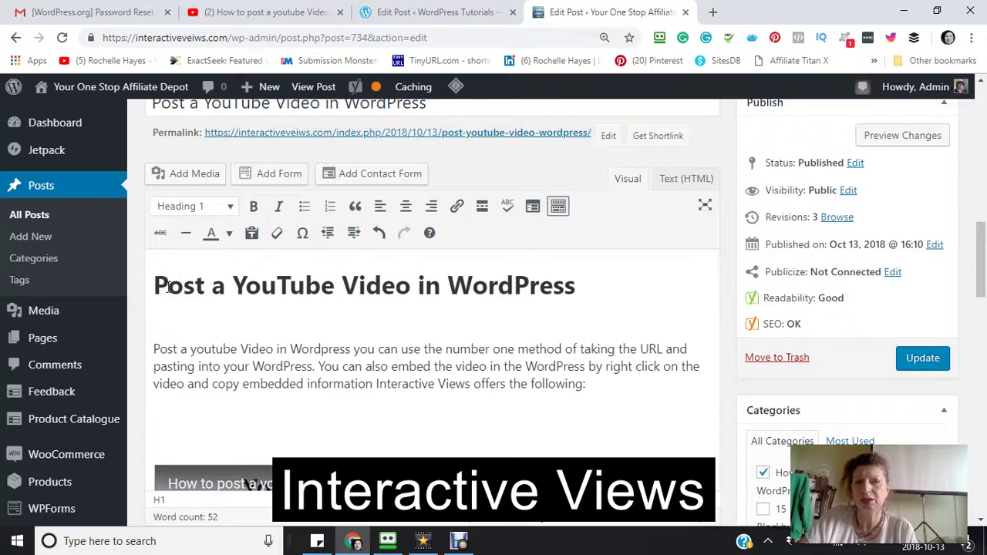
click(185, 345)
click(214, 350)
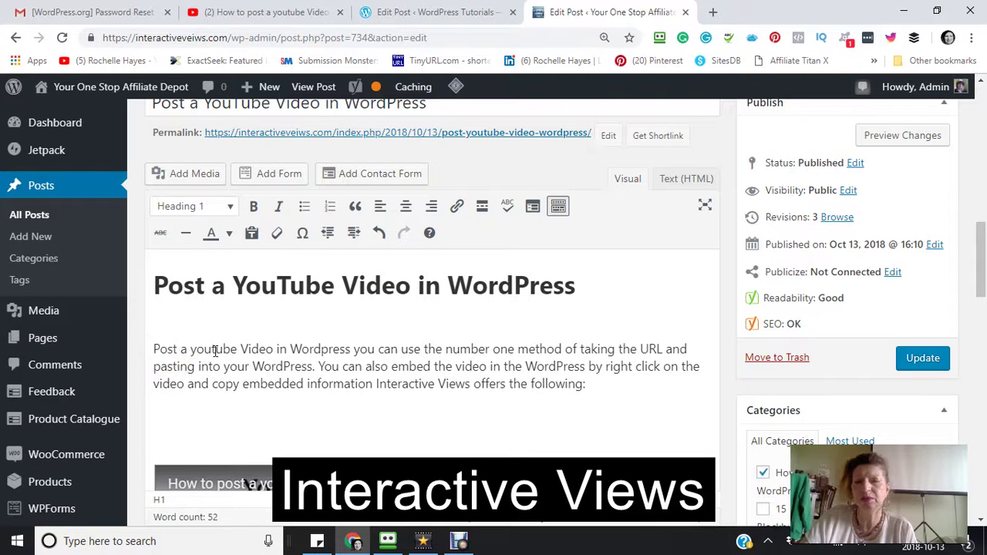
scroll(216, 351, down, 1)
scroll(213, 350, down, 12)
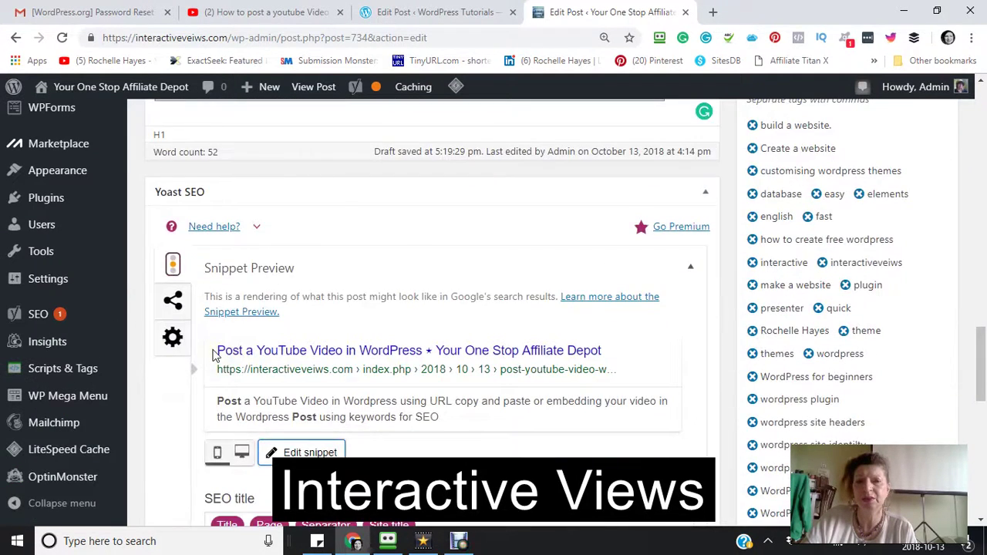
scroll(213, 350, down, 4)
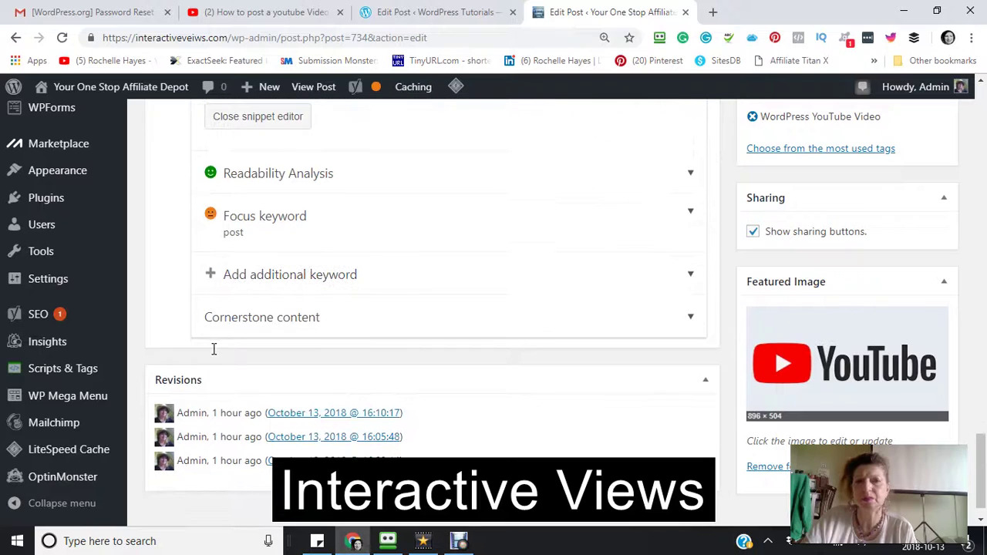
scroll(213, 350, up, 15)
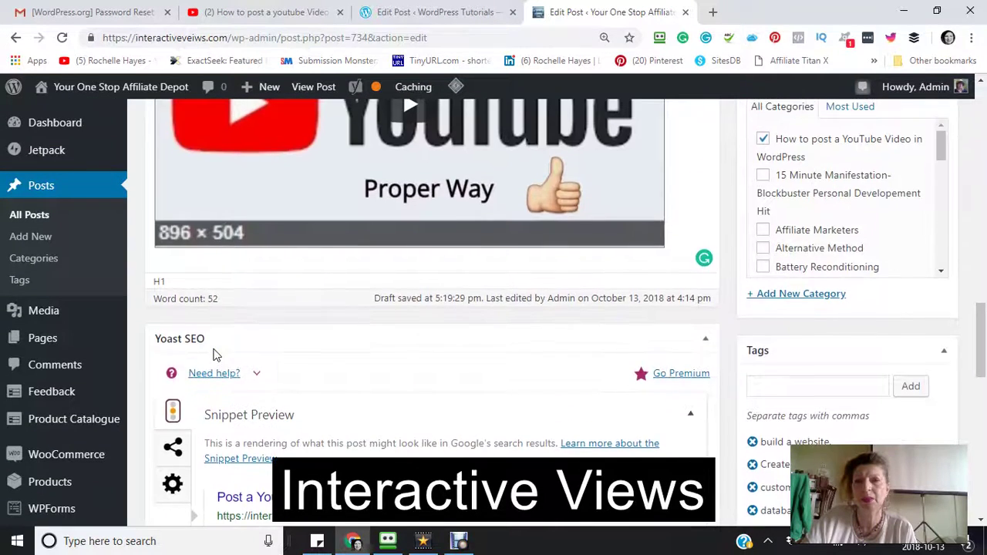
scroll(213, 350, up, 3)
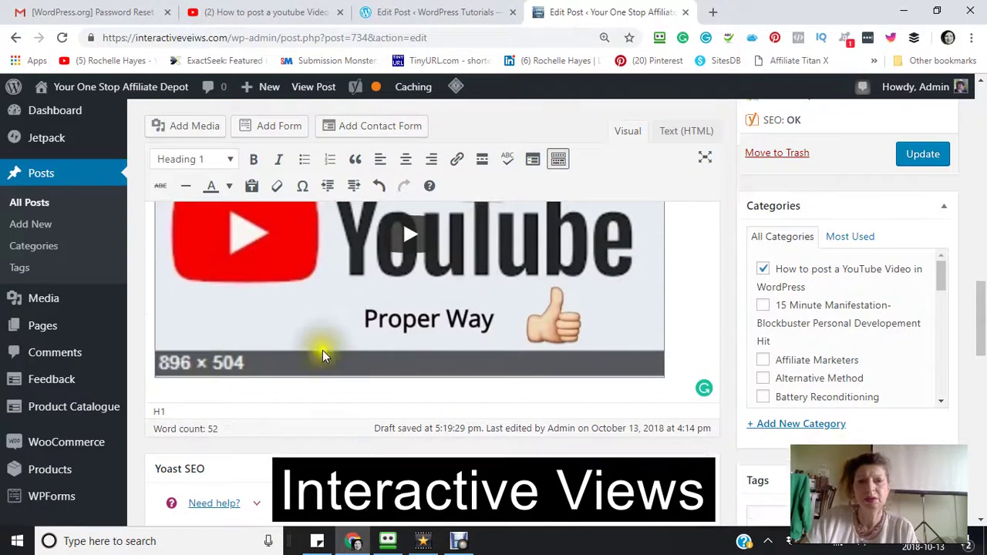
scroll(322, 355, down, 4)
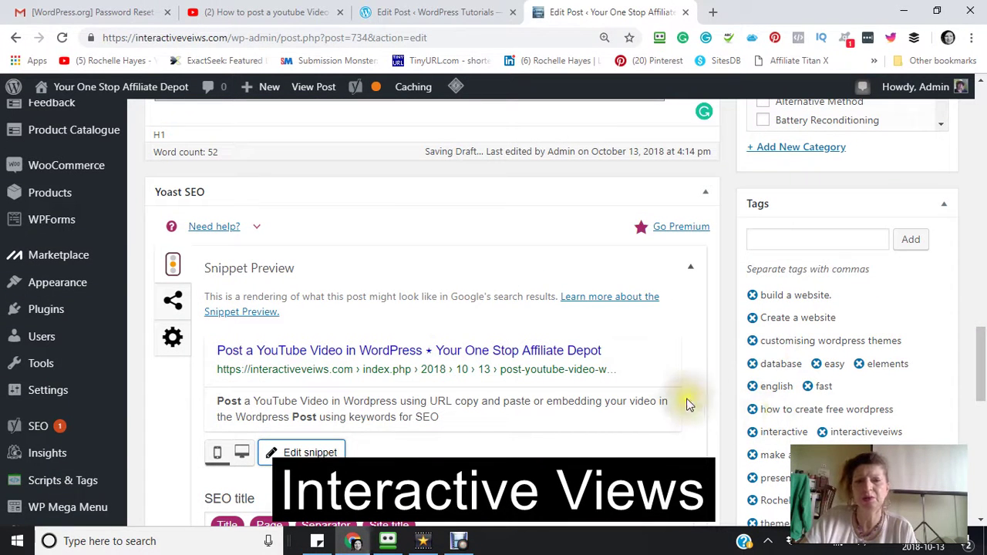
scroll(682, 416, up, 5)
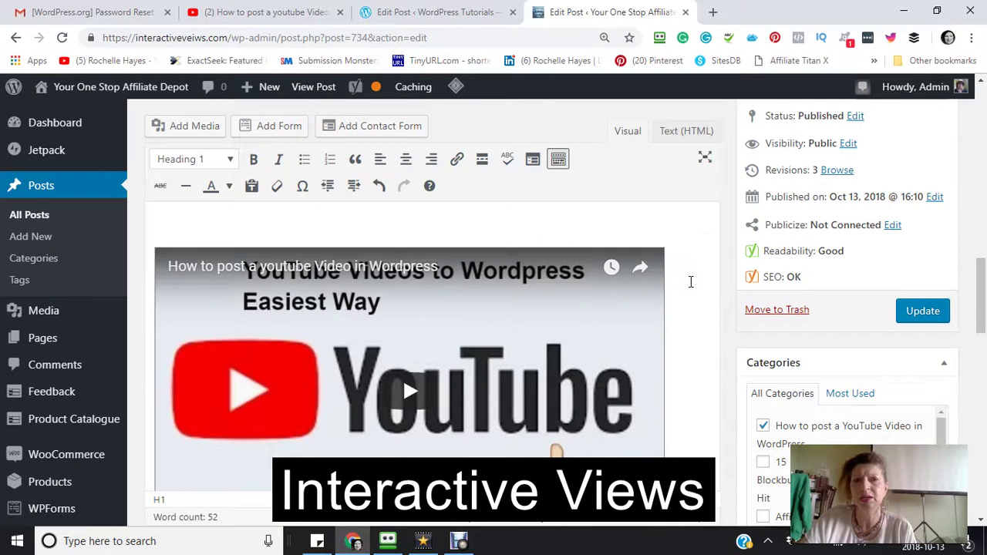
Update the published post "Post a YouTube Video in WordPress" with its current content.
scroll(691, 282, down, 1)
scroll(693, 282, up, 5)
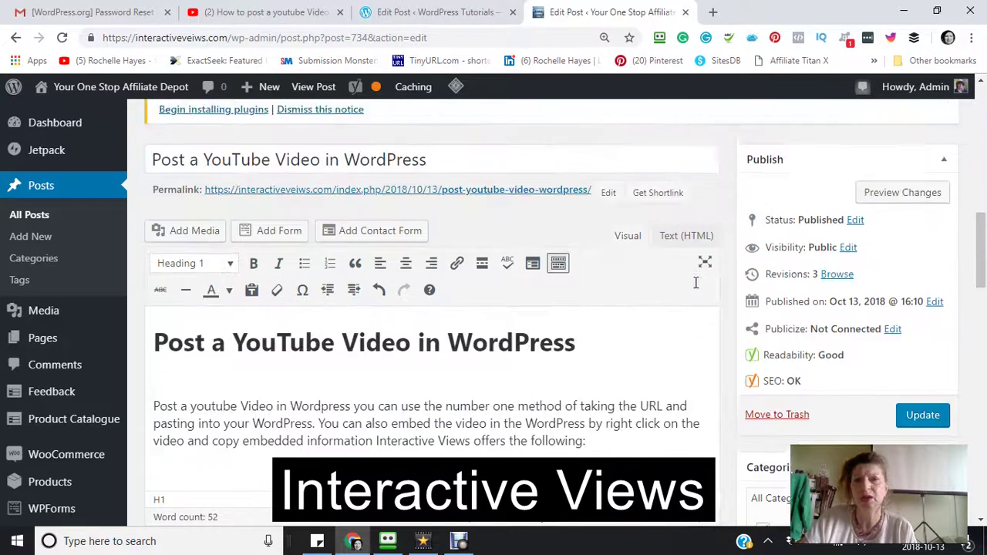
scroll(693, 284, up, 2)
scroll(686, 309, down, 2)
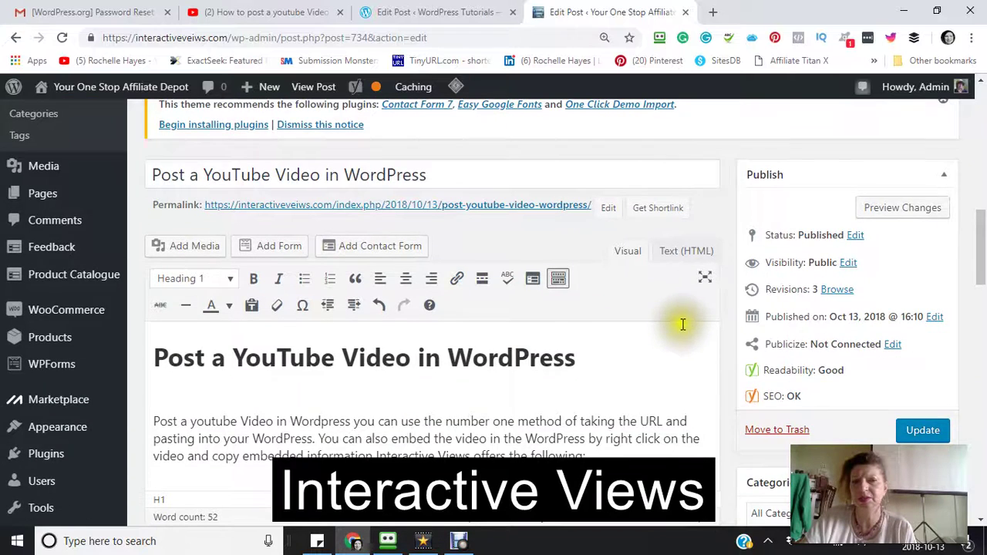
scroll(683, 324, down, 2)
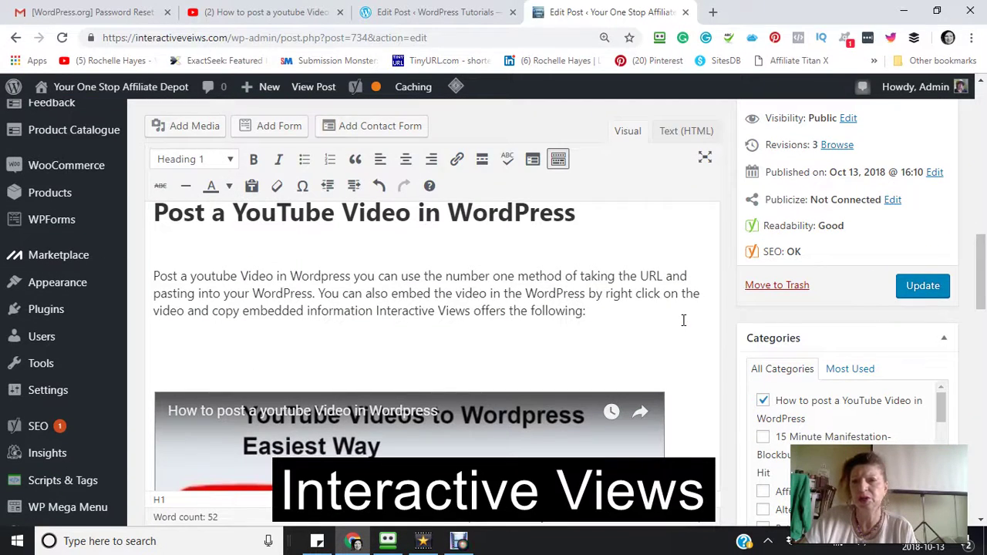
click(919, 288)
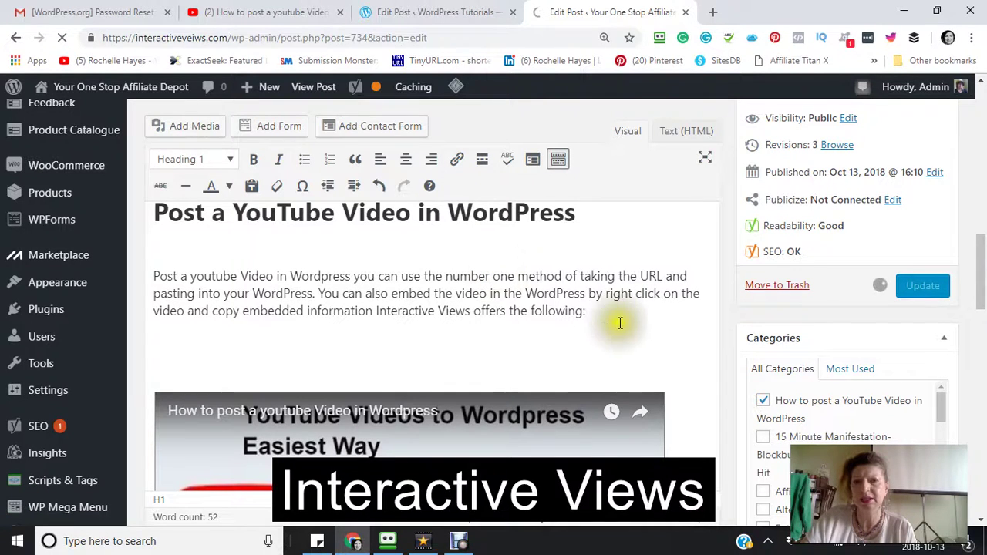
Display the post's shortlink and dismiss it without using it.
scroll(623, 312, up, 3)
scroll(496, 315, up, 2)
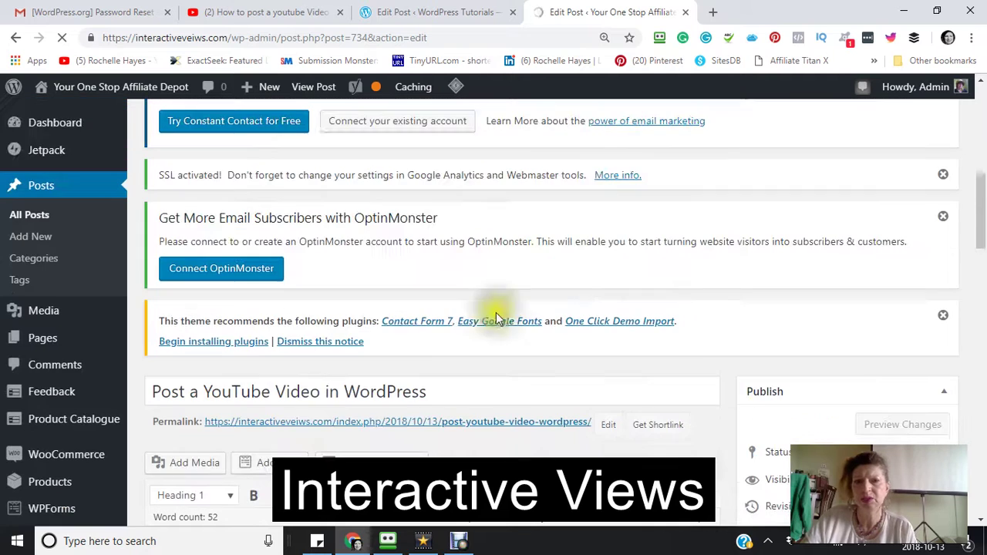
scroll(462, 344, down, 2)
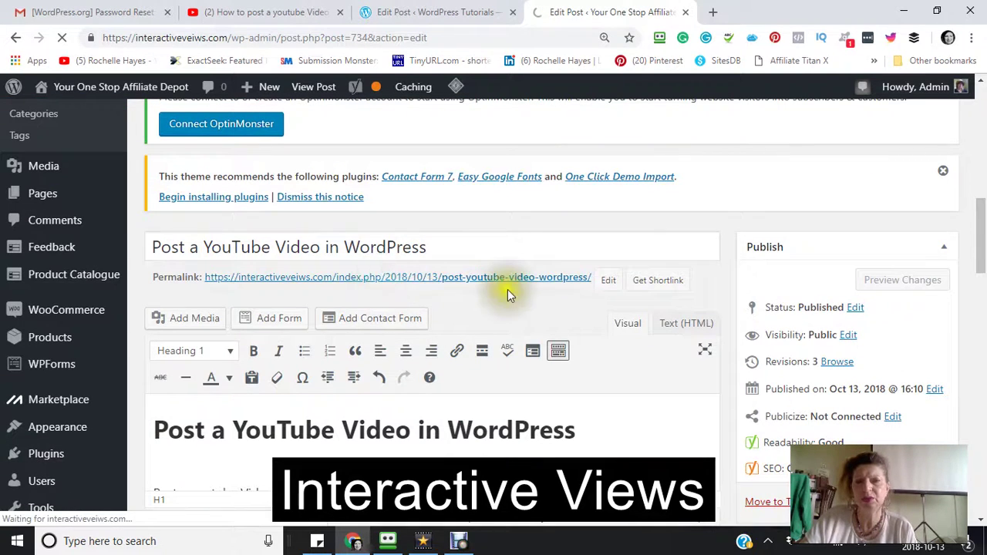
click(666, 290)
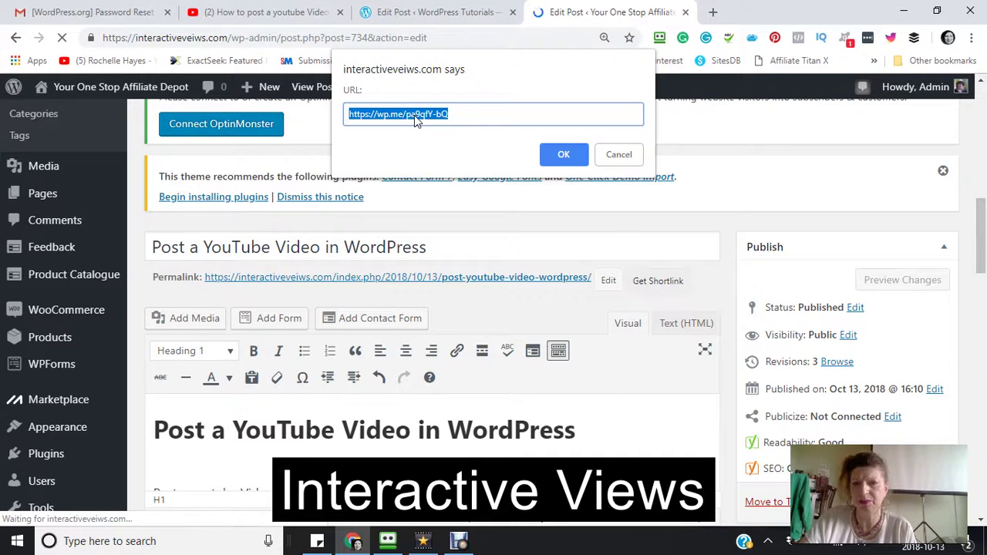
click(619, 155)
click(452, 282)
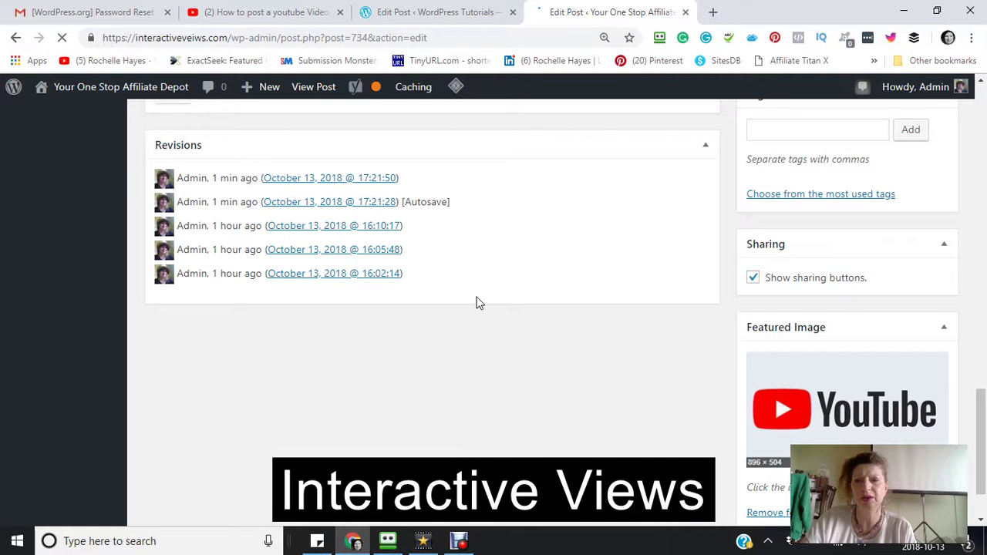
click(463, 301)
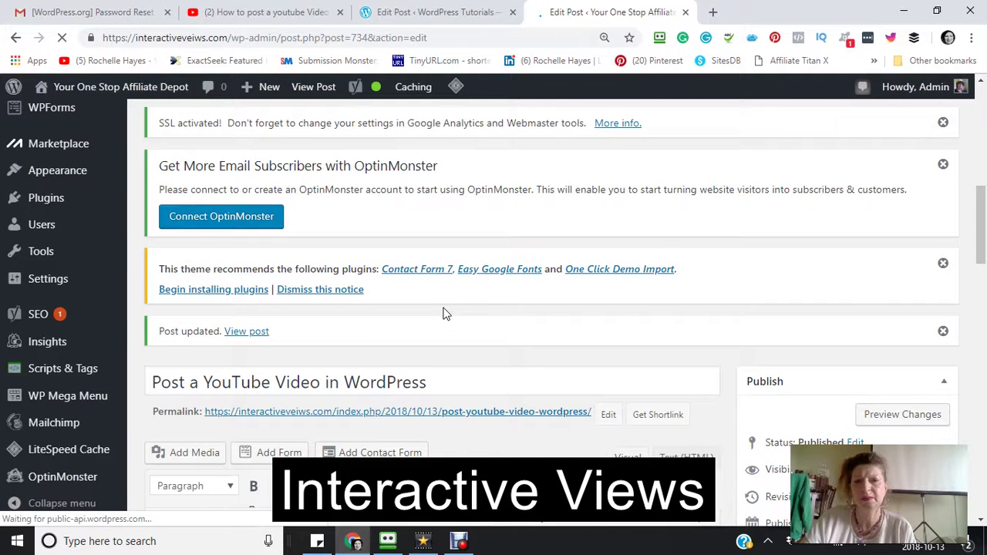
Copy the link address of the updated post's permalink.
scroll(444, 312, down, 2)
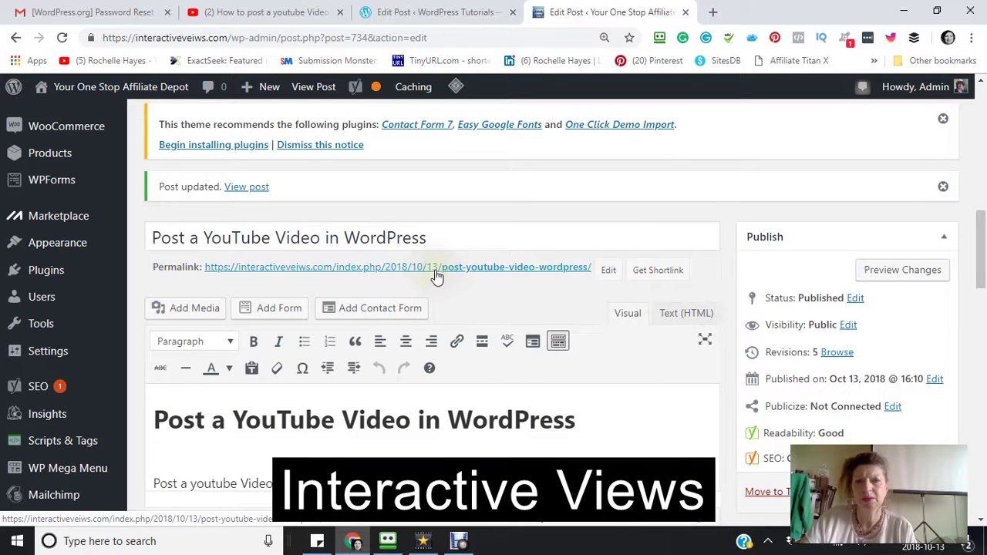
right_click(436, 273)
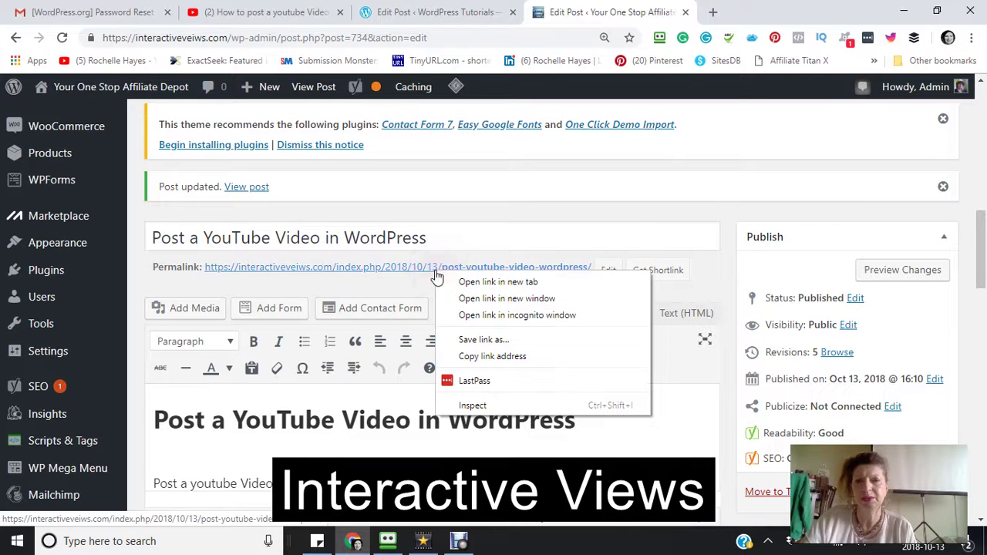
click(476, 360)
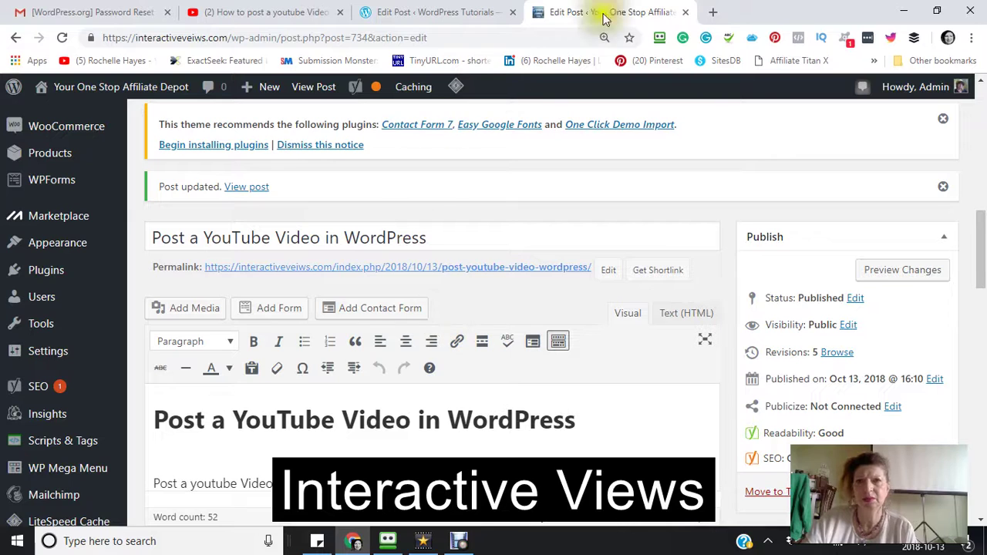
Open TinyURL in a new browser tab, shorten the copied post permalink and copy the resulting short link.
click(713, 13)
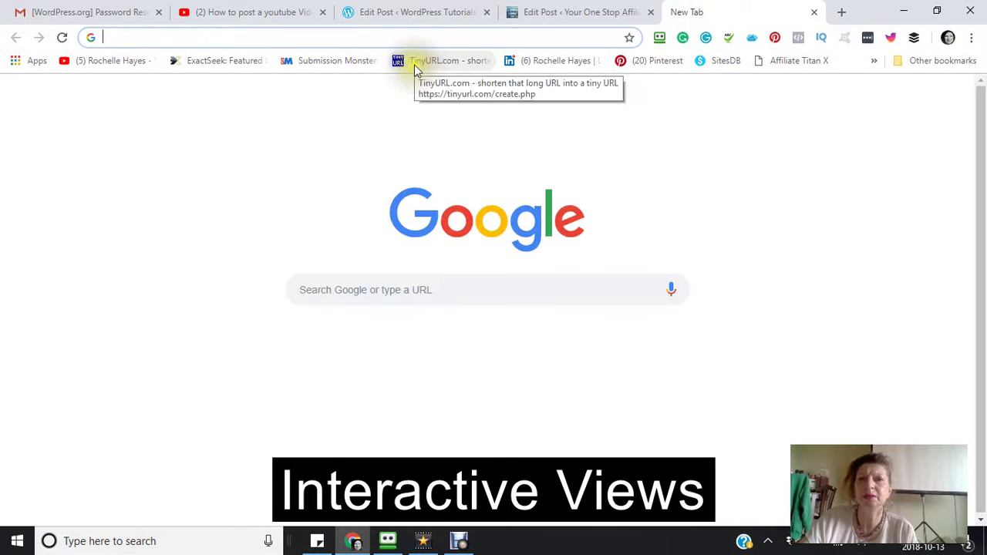
click(412, 66)
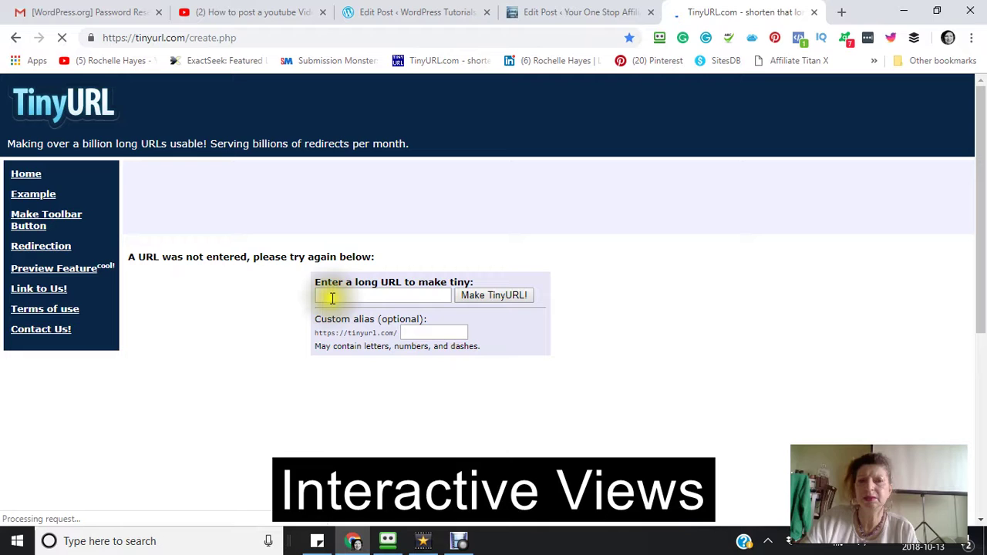
click(331, 298)
key(ctrl+v)
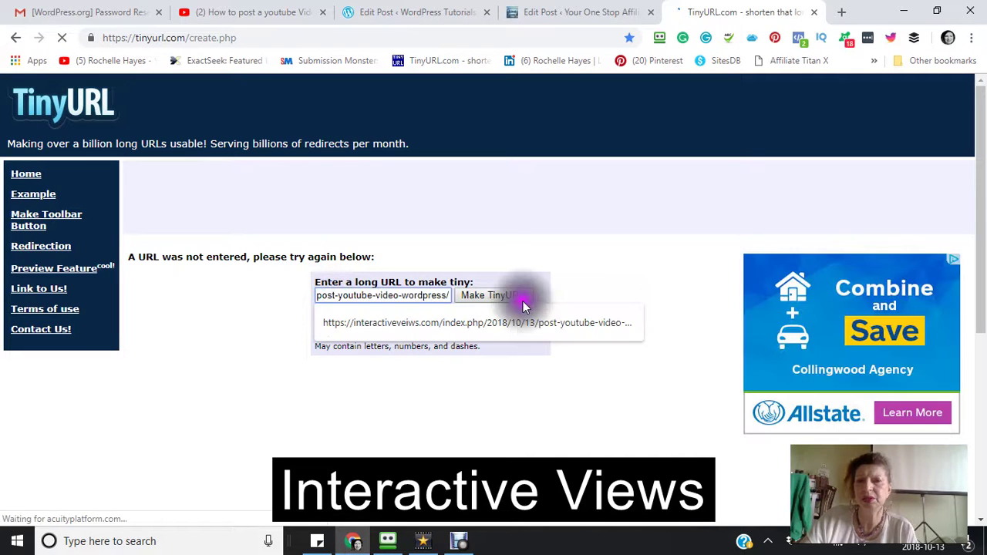
click(523, 301)
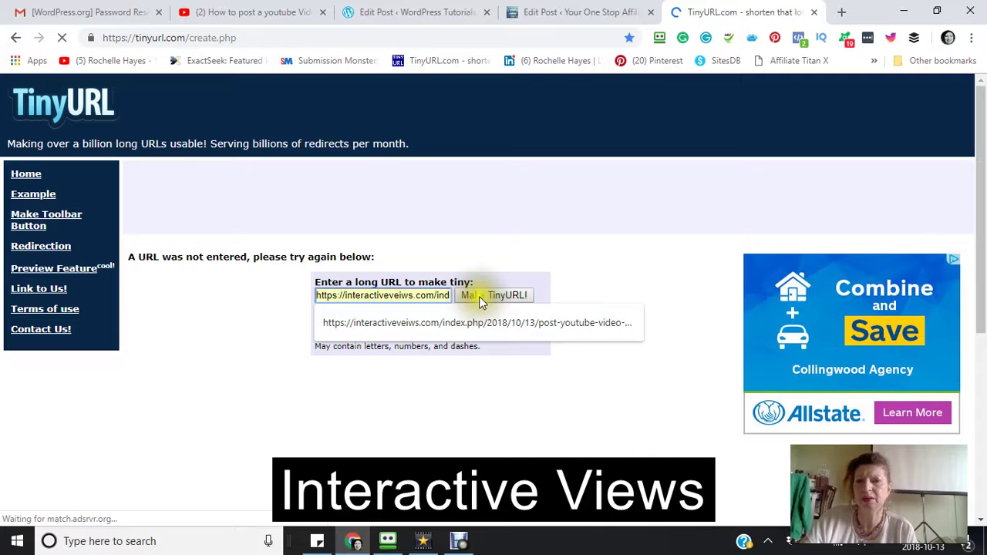
click(479, 296)
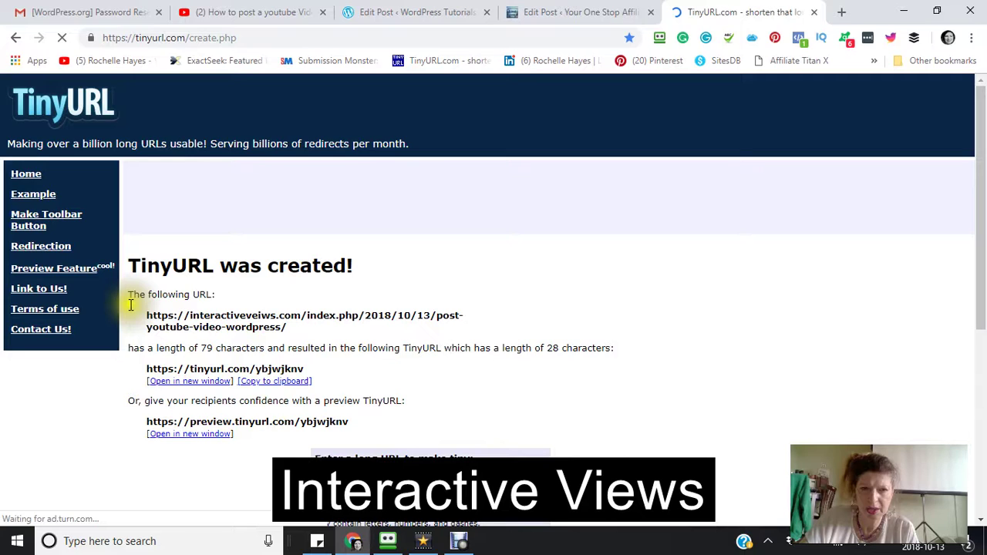
scroll(246, 240, down, 2)
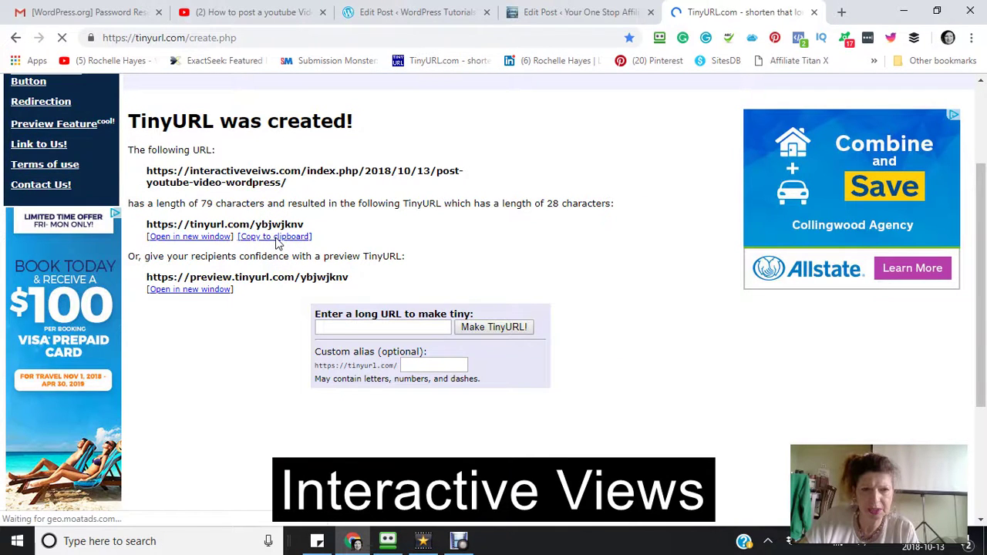
click(275, 236)
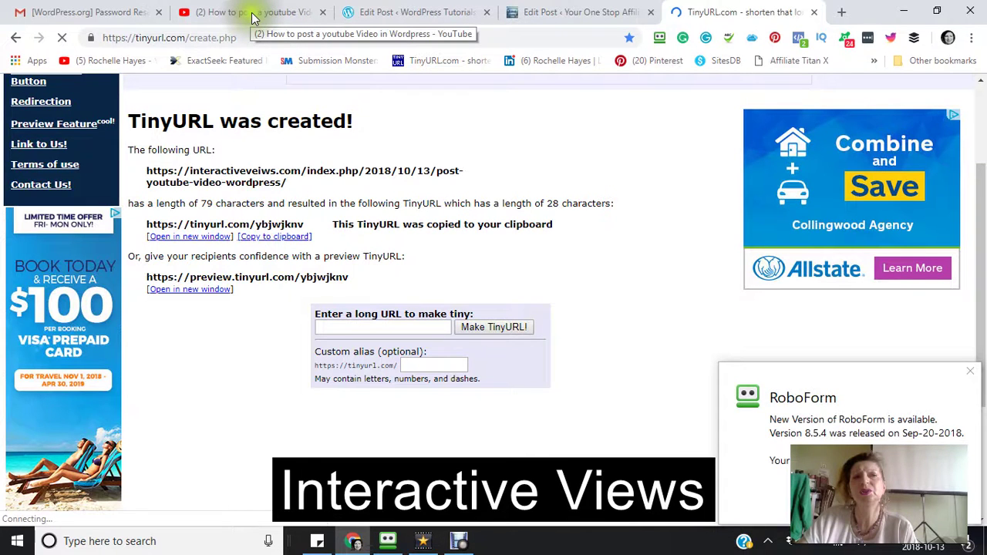
Switch to the YouTube video "How to post a youtube Video in Wordpress", open it for editing and expand its description in the enlarged text editor.
click(255, 17)
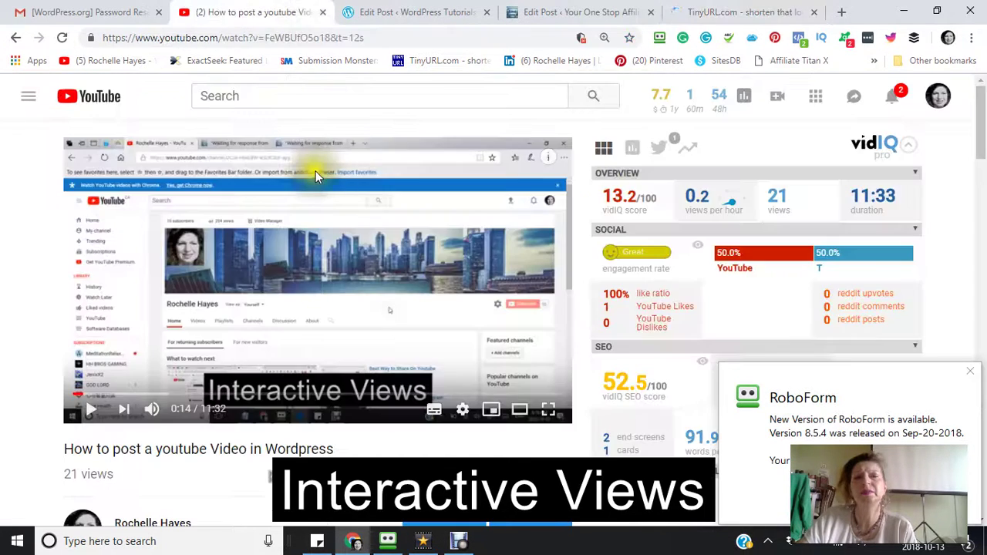
scroll(310, 172, down, 4)
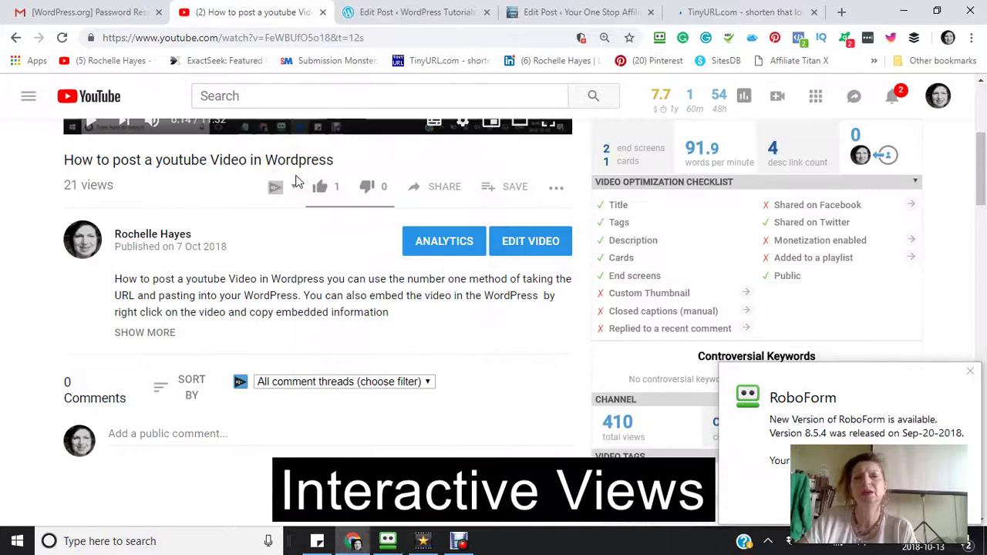
click(526, 249)
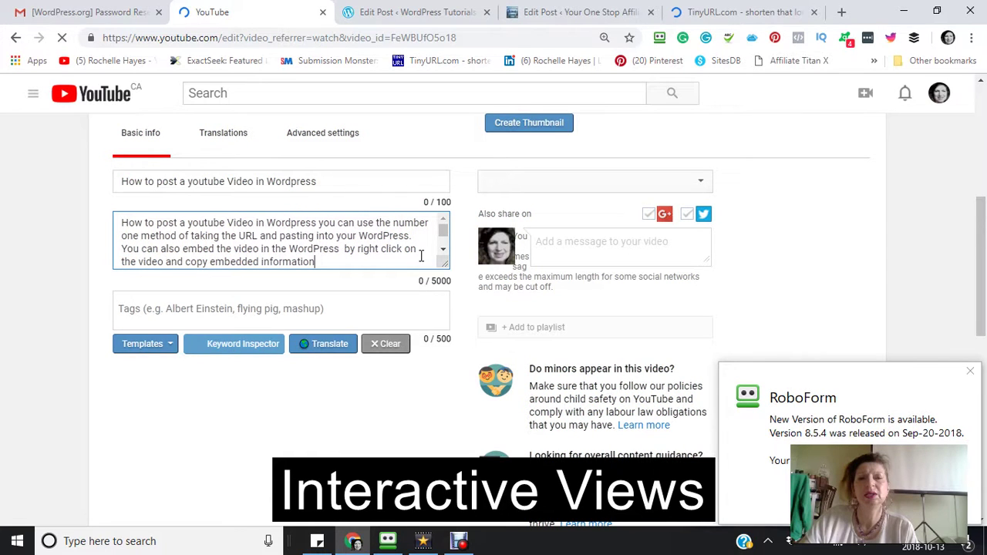
right_click(421, 256)
click(410, 256)
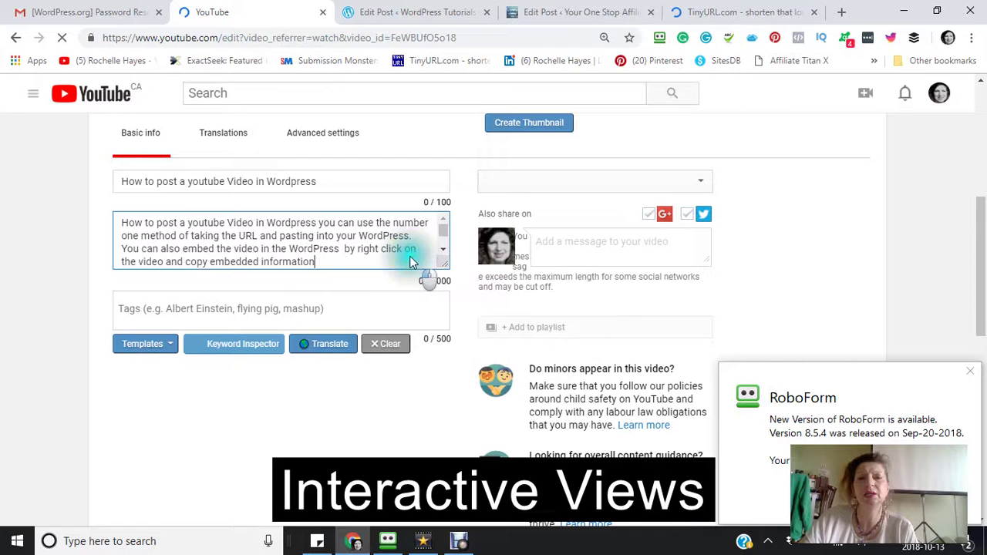
mouse_move(435, 255)
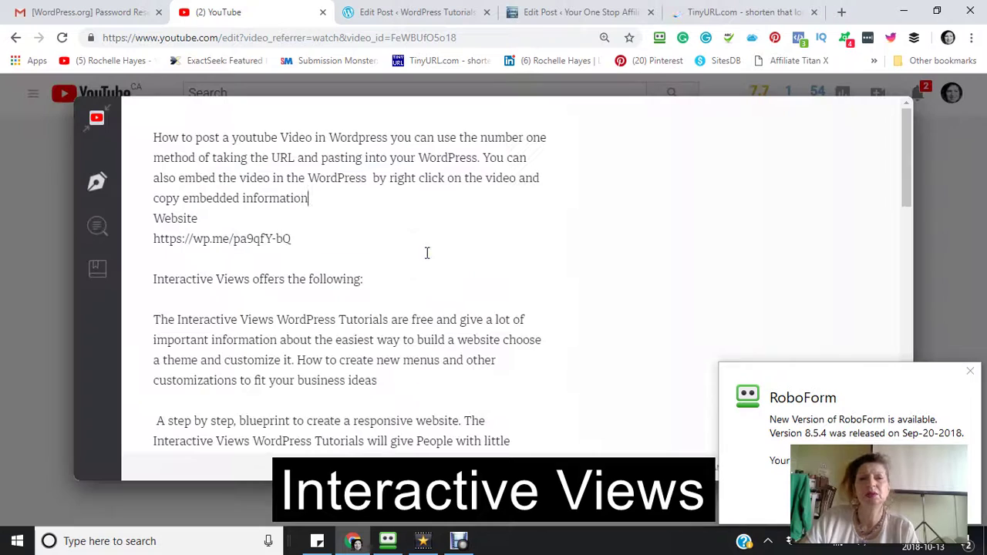
Put the tinyurl.com/ybjwjknv link on its own line below "Website" at the end of the description and close the enlarged editor.
scroll(403, 229, down, 2)
scroll(404, 228, down, 5)
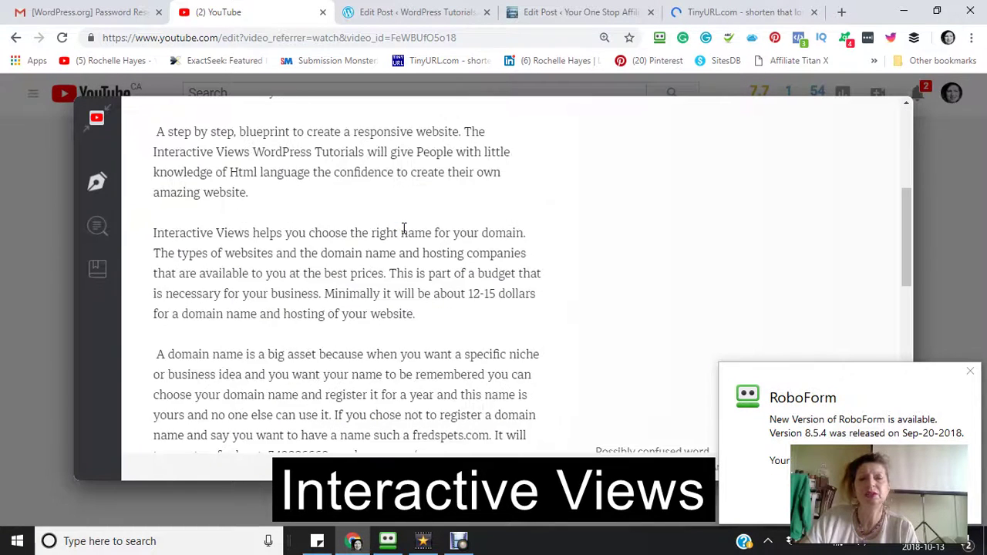
scroll(404, 228, down, 5)
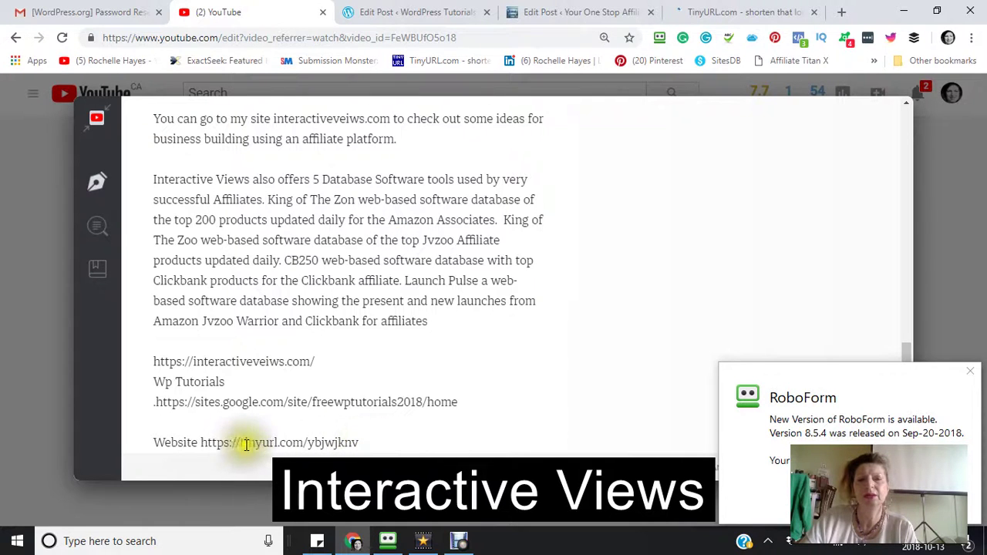
click(199, 442)
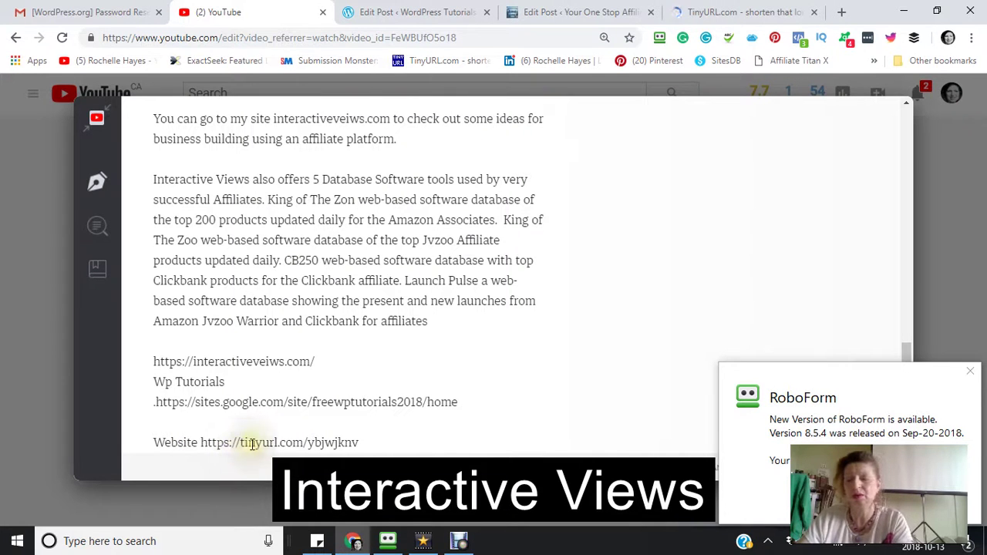
key(Return)
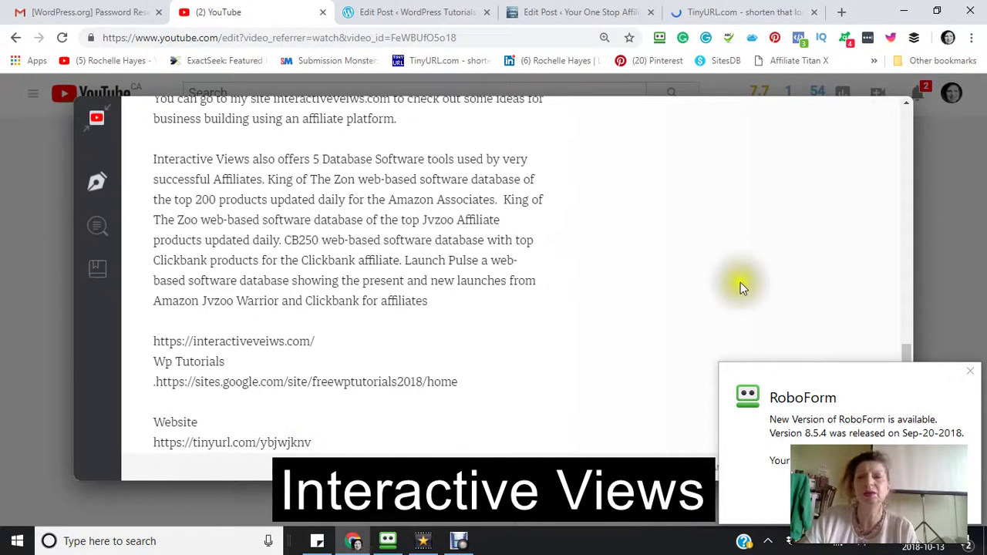
click(963, 254)
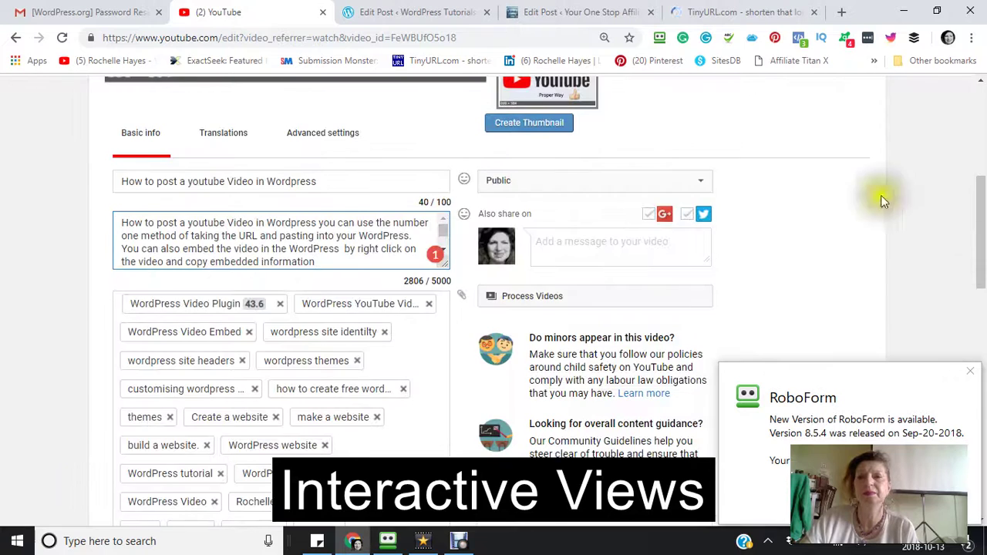
Save the changes made to the video and dismiss the RoboForm update notification.
scroll(429, 247, up, 5)
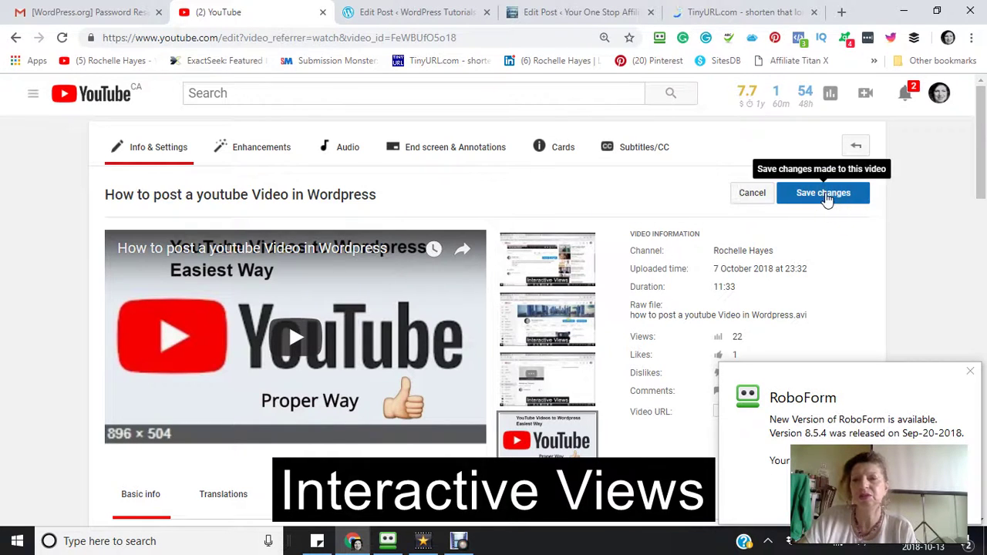
click(823, 194)
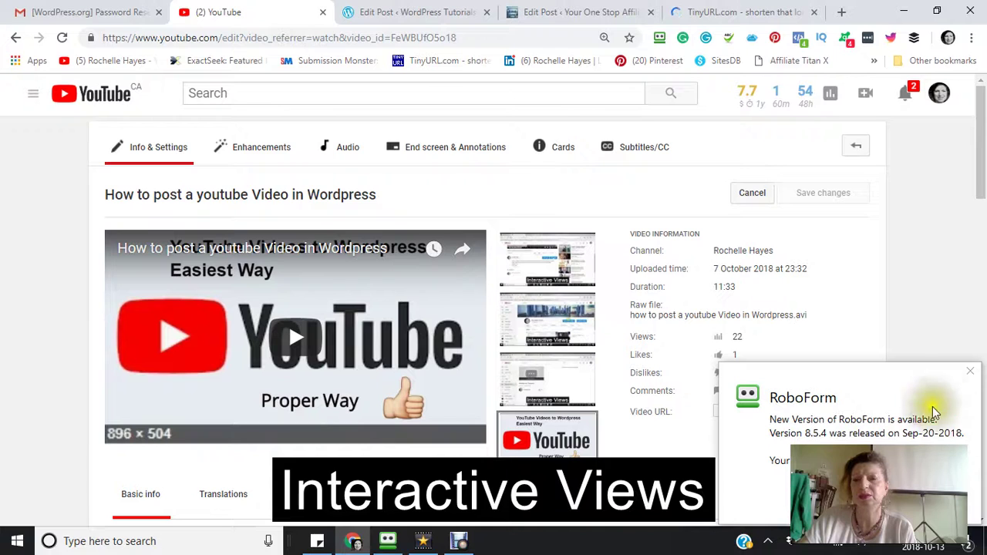
click(970, 372)
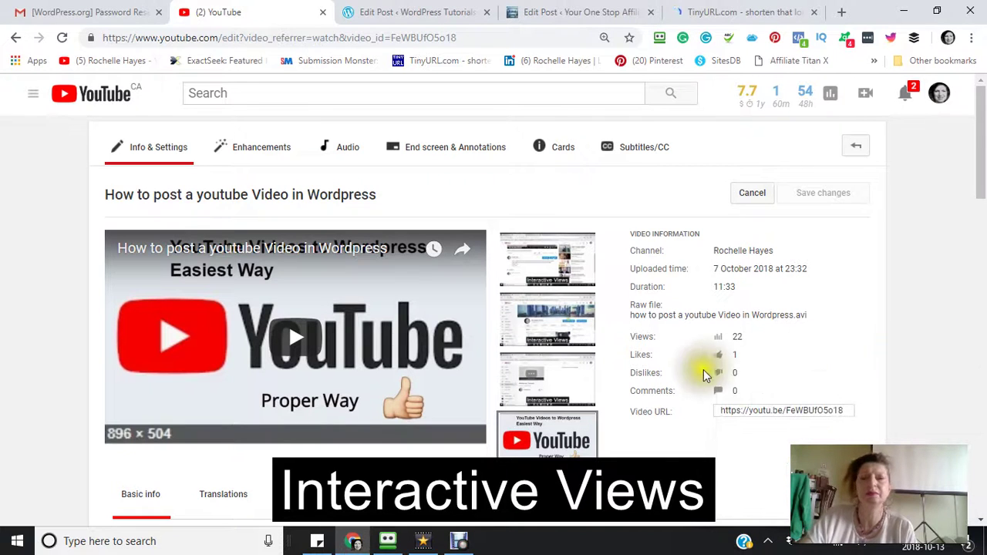
Examine the video's tags, vidIQ SEO score, actionable and performance ratings, and optimization checklist.
scroll(681, 366, down, 6)
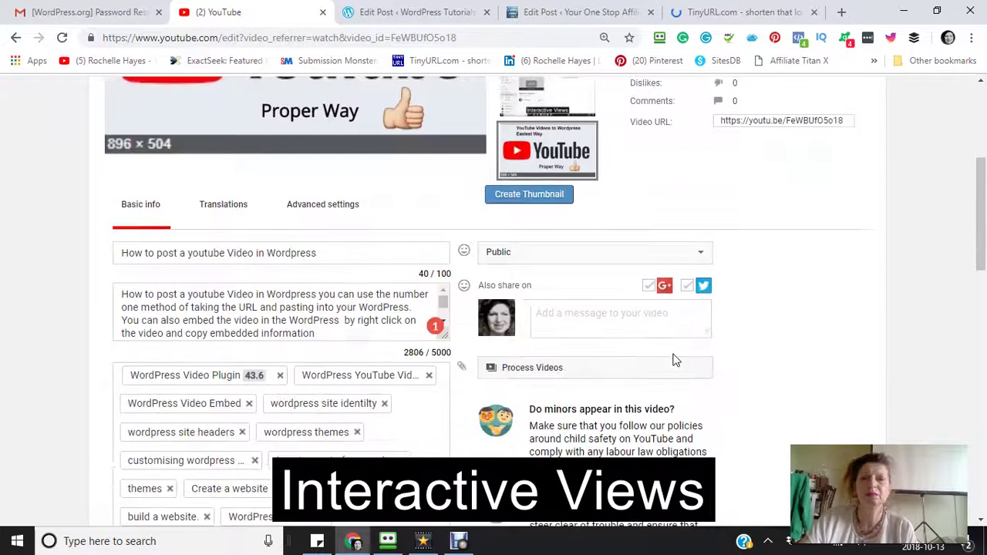
scroll(665, 356, down, 3)
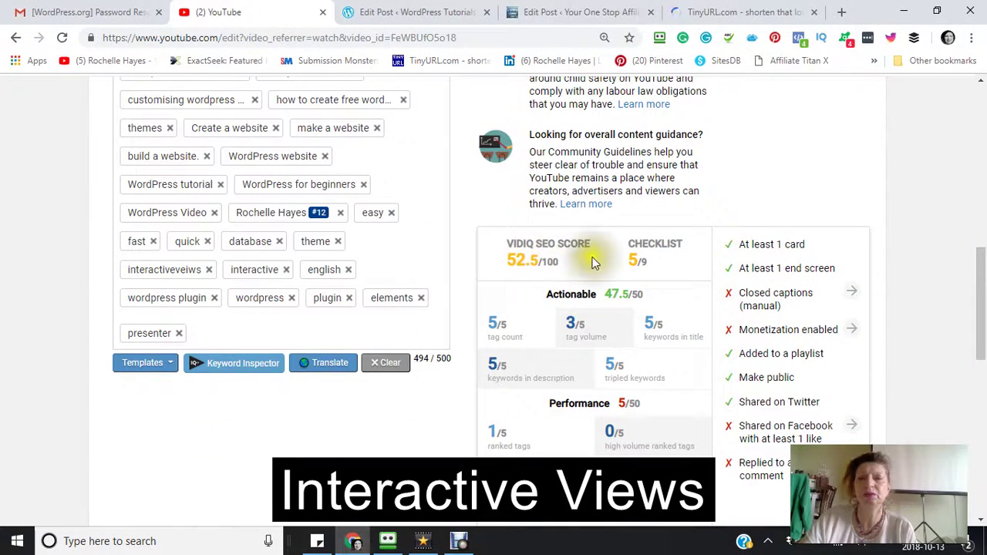
scroll(591, 286, down, 3)
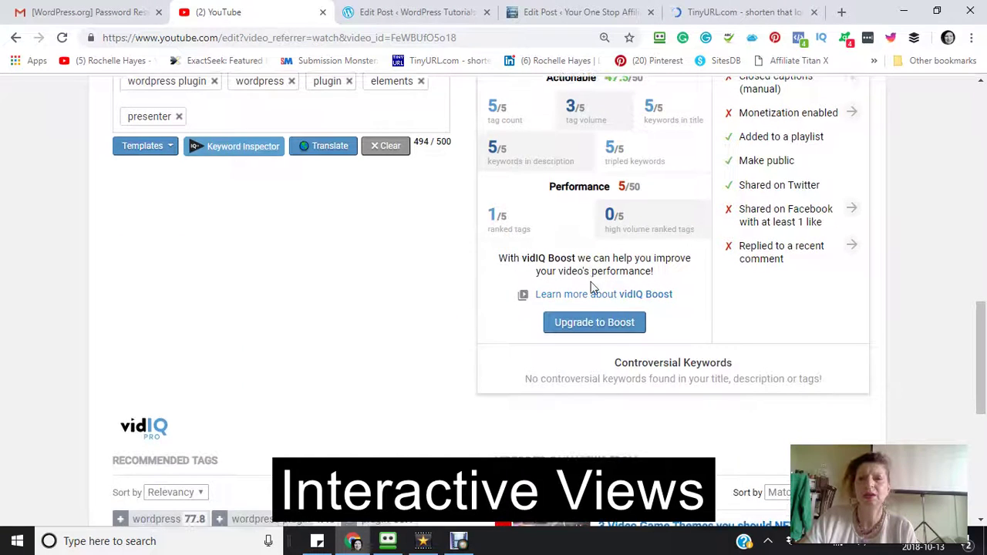
scroll(591, 286, up, 4)
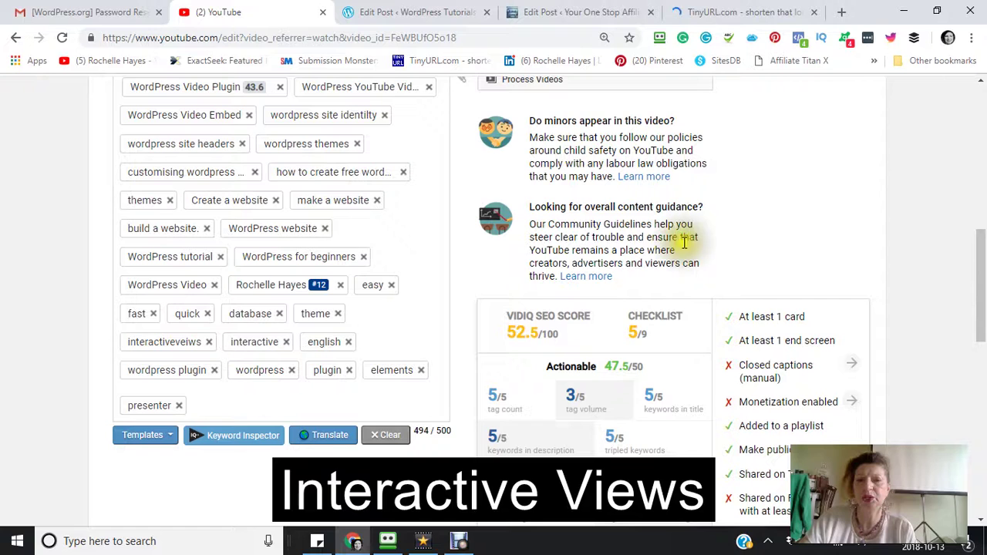
scroll(640, 287, down, 2)
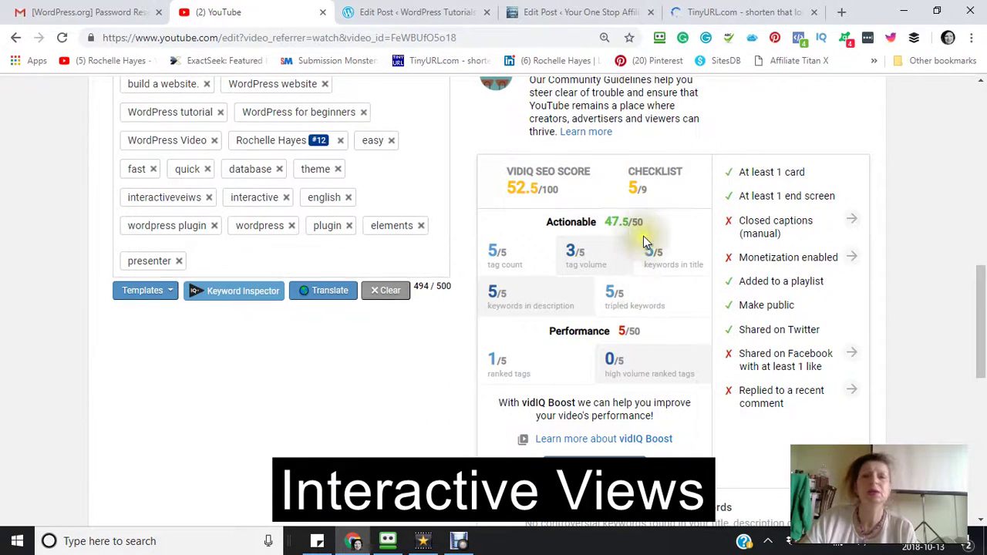
scroll(643, 236, down, 2)
scroll(640, 254, up, 10)
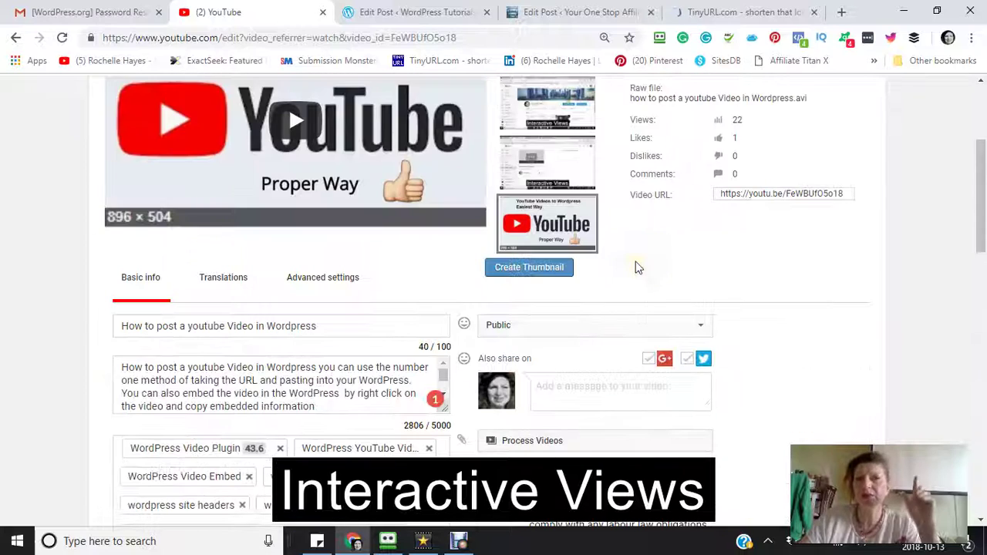
scroll(627, 265, up, 3)
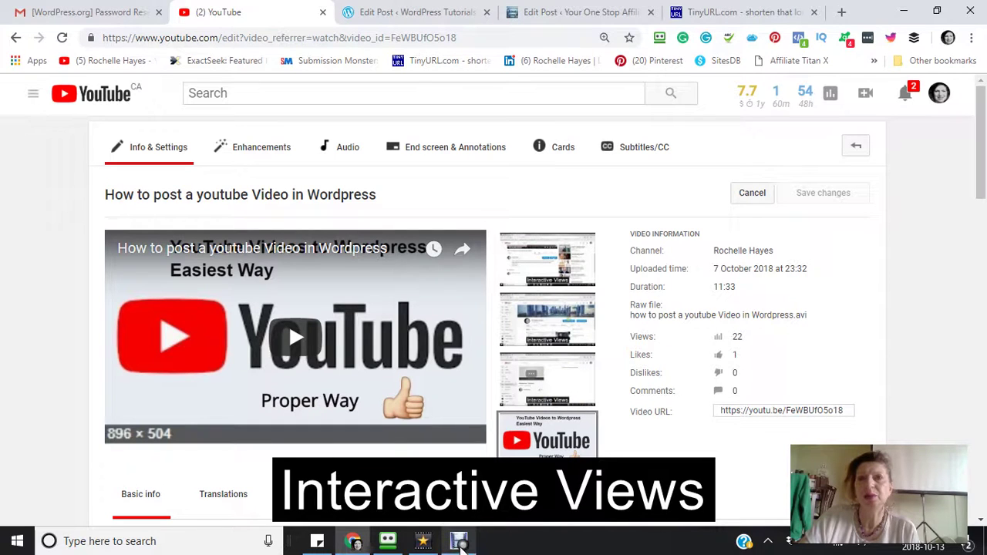
mouse_move(460, 544)
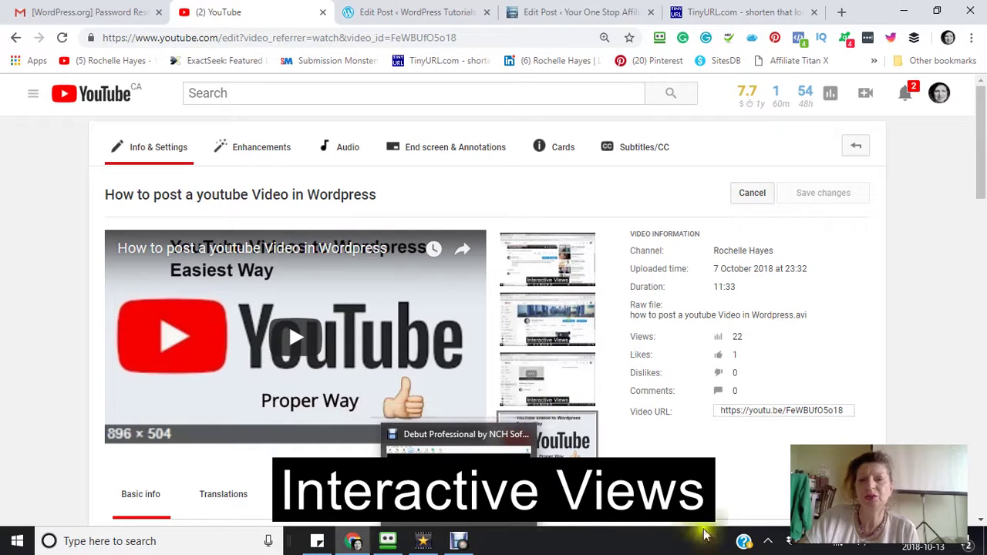